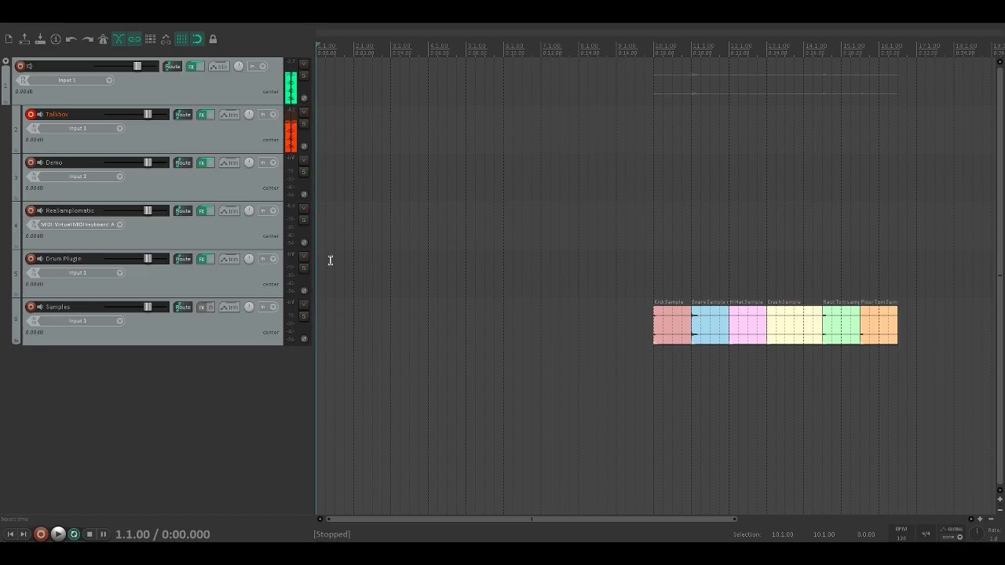
- Inspect the Kontakt instrument loaded on the Drum Plugin track, then close its effects window
click(224, 268)
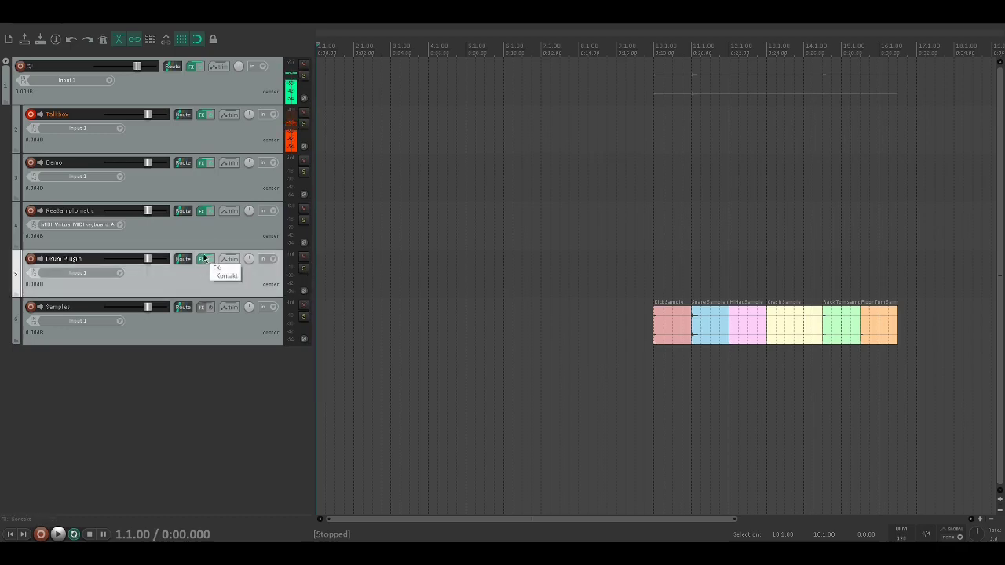
click(203, 259)
drag(404, 134, 284, 87)
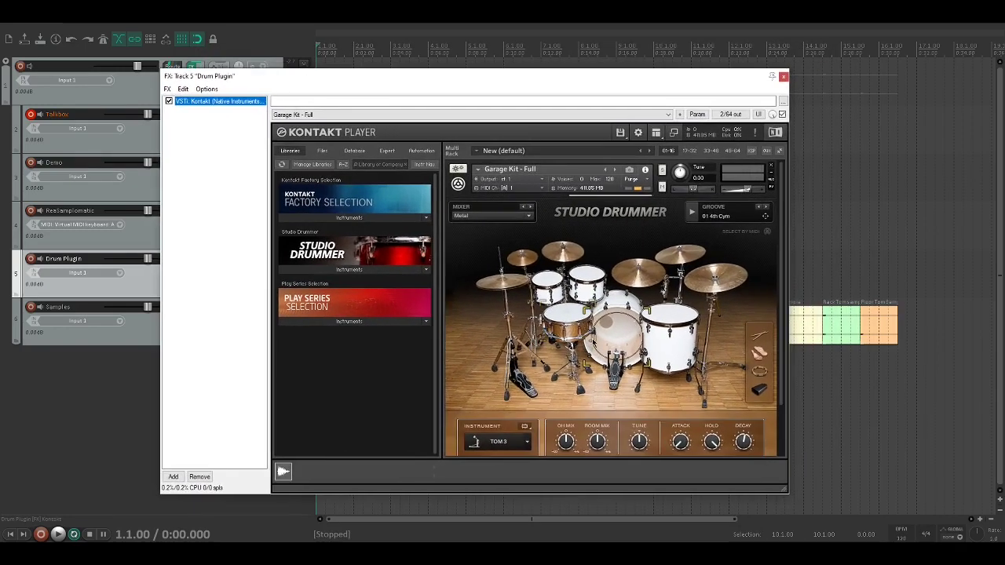
click(784, 76)
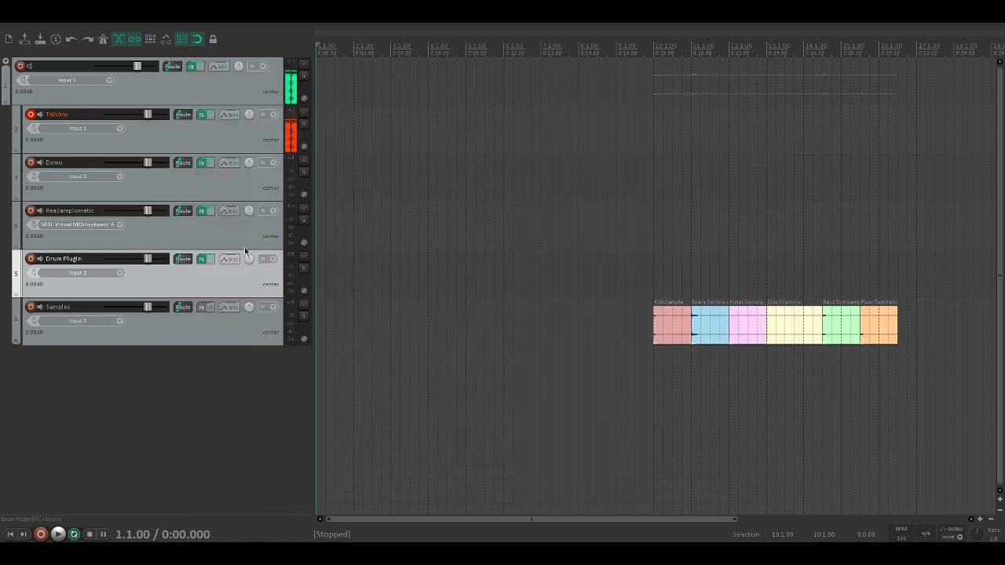
- Examine the coloured drum sample items laid out on the Samples track
click(170, 195)
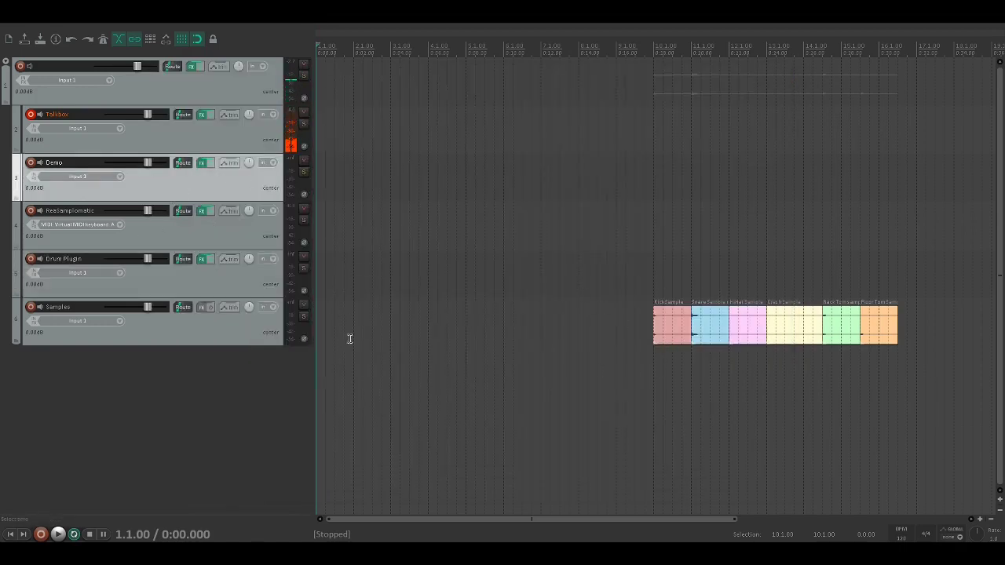
scroll(563, 401, up, 3)
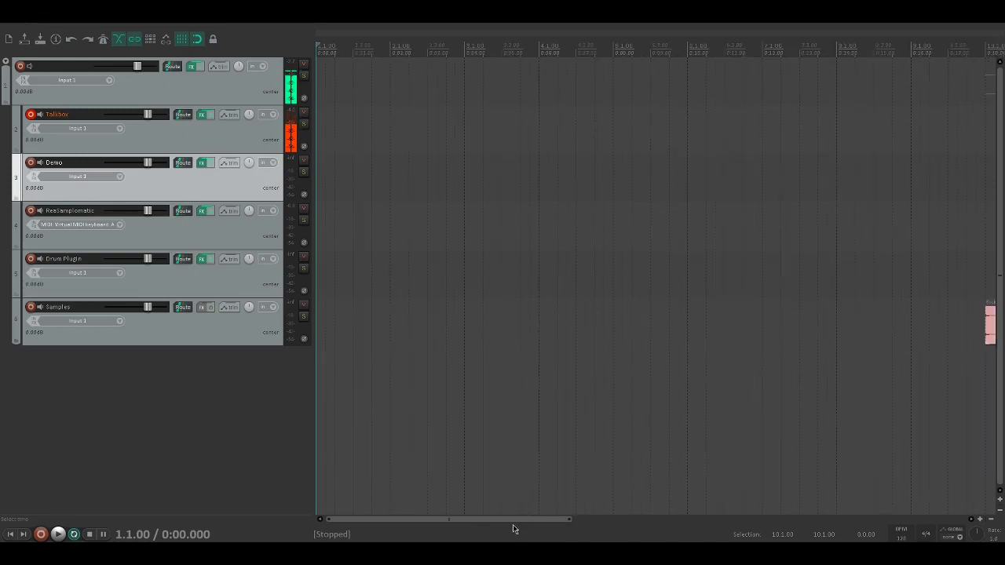
drag(514, 519, 721, 514)
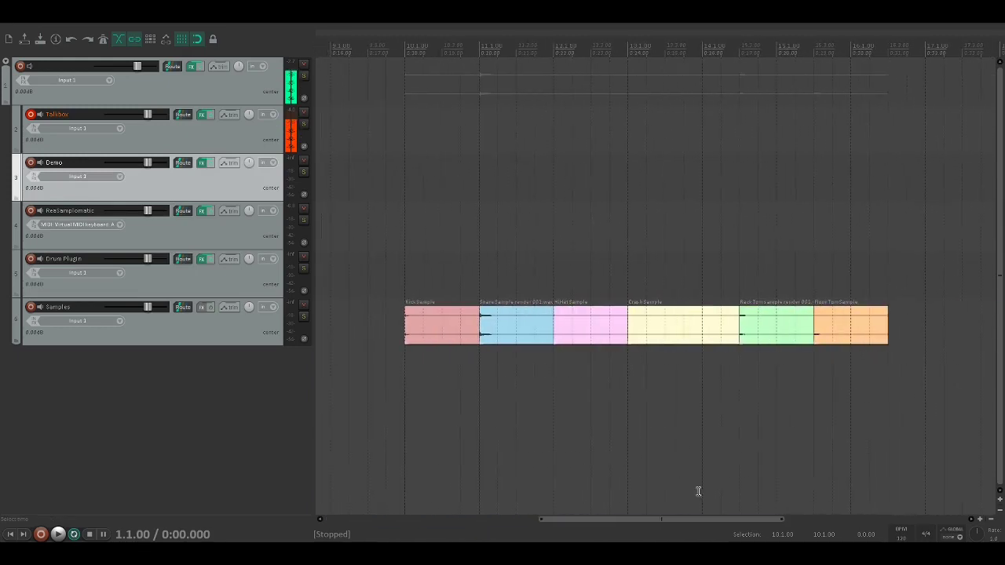
scroll(485, 397, up, 2)
drag(408, 521, 681, 509)
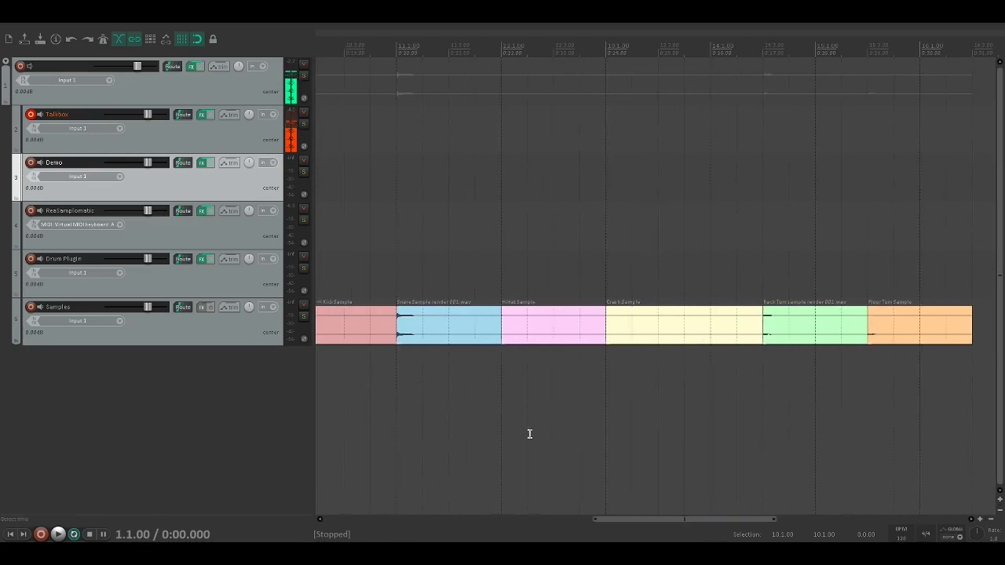
click(204, 267)
scroll(511, 352, down, 3)
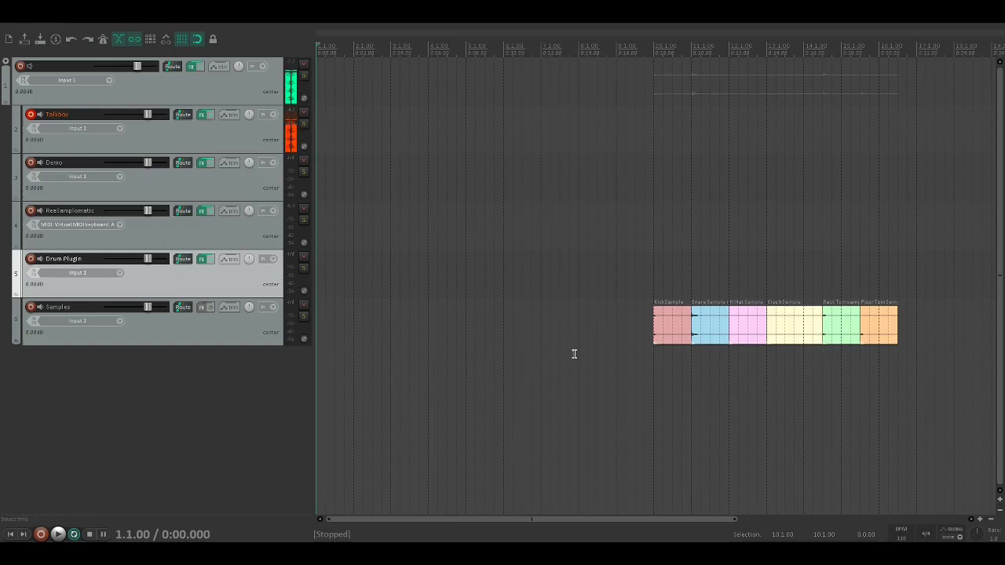
- Place the edit cursor at the start of the kick sample, bar 10.1.00, and play through the drum samples
click(648, 372)
scroll(671, 447, up, 5)
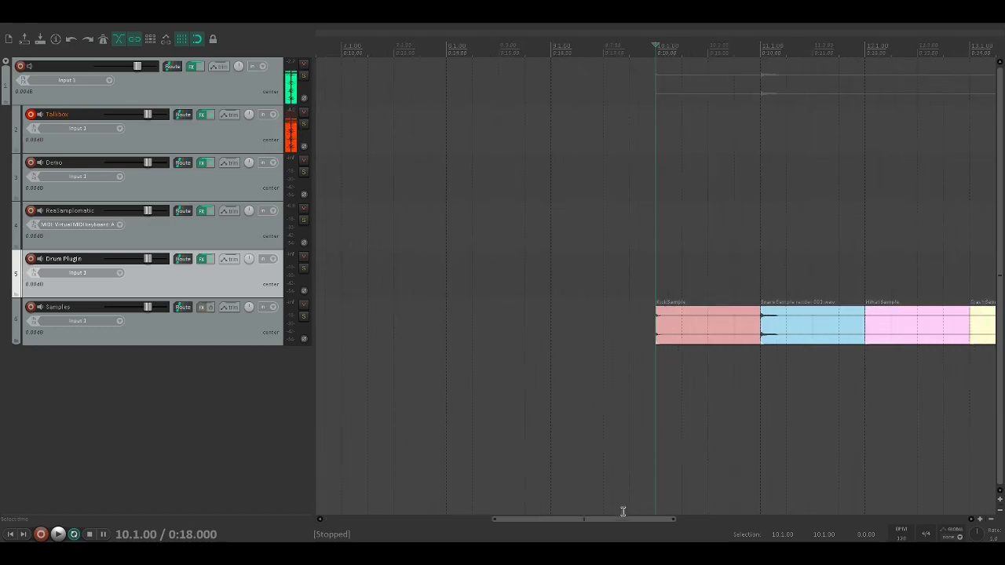
drag(658, 519, 717, 506)
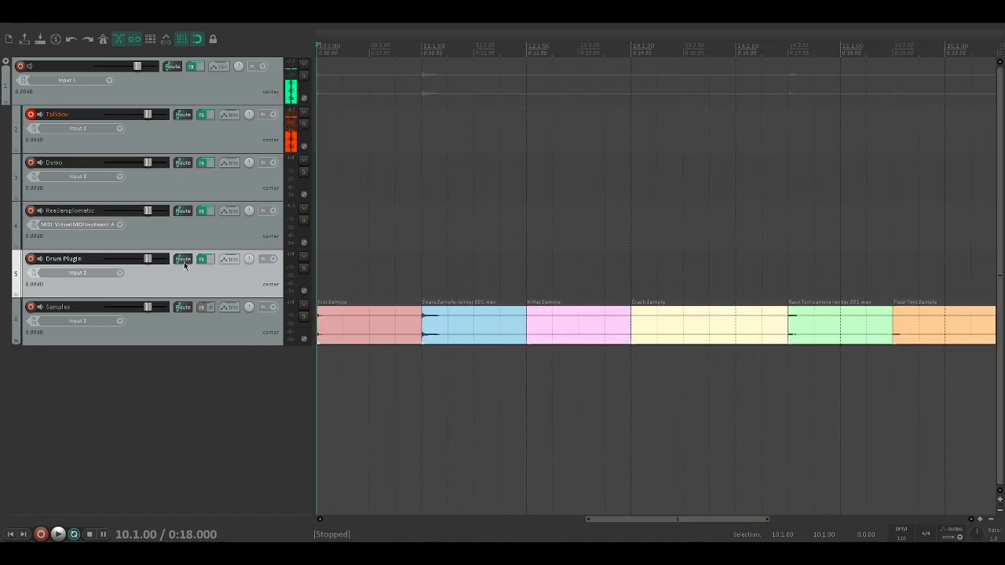
scroll(557, 340, down, 6)
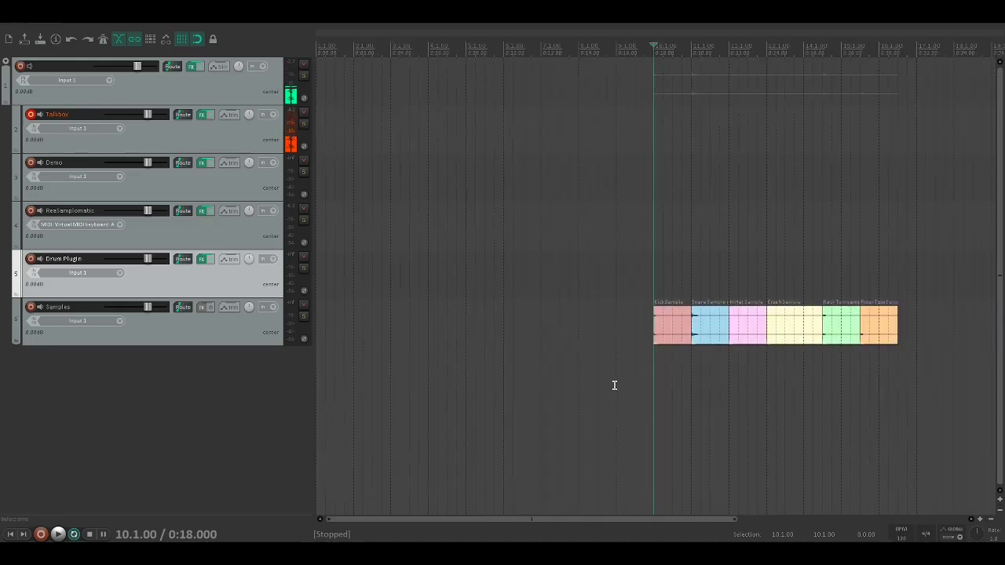
scroll(615, 385, up, 5)
key(space)
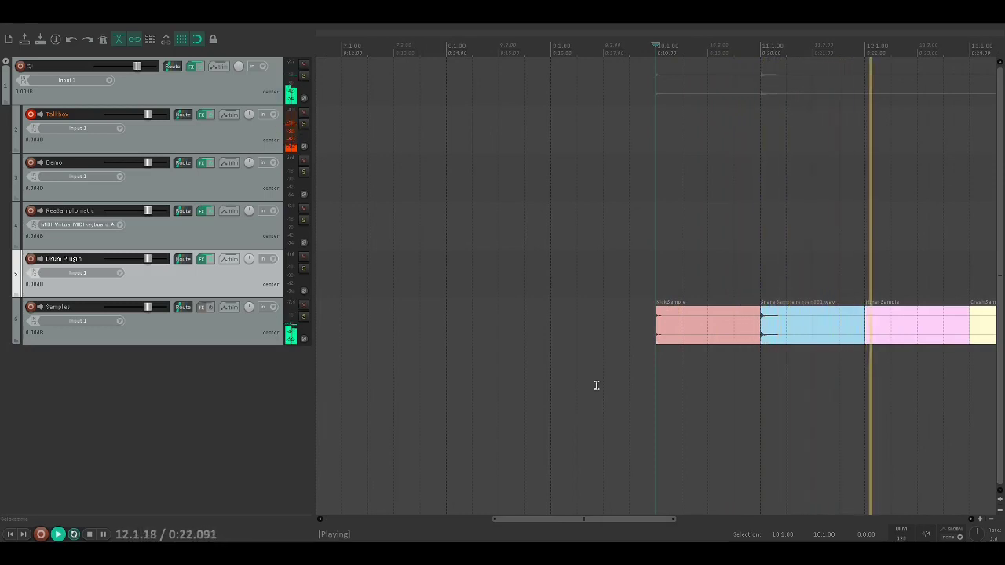
drag(613, 522, 717, 518)
key(space)
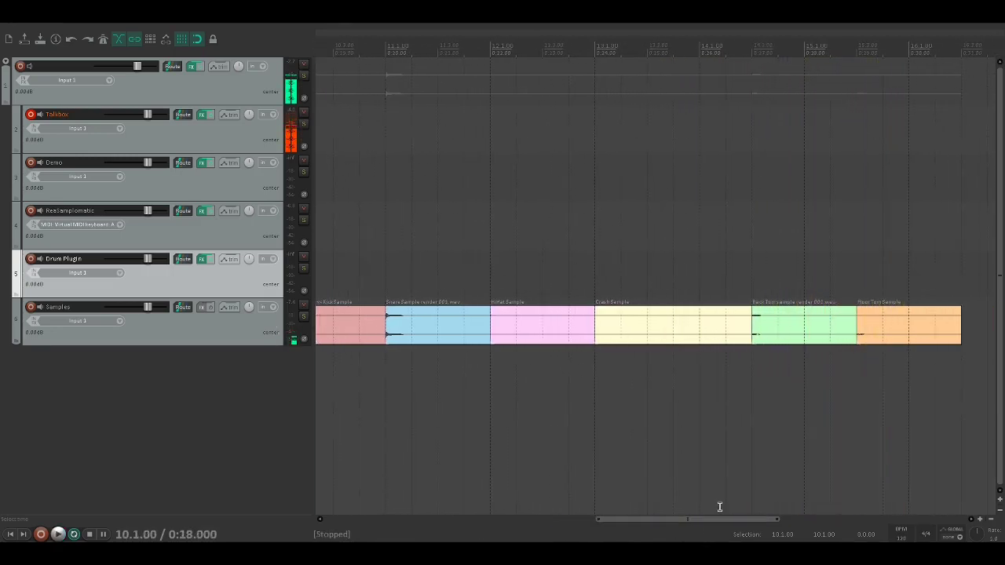
- Open the ReaSamplOmatic5000 effects window of the Demo track and place it beside the drum samples
scroll(735, 452, down, 3)
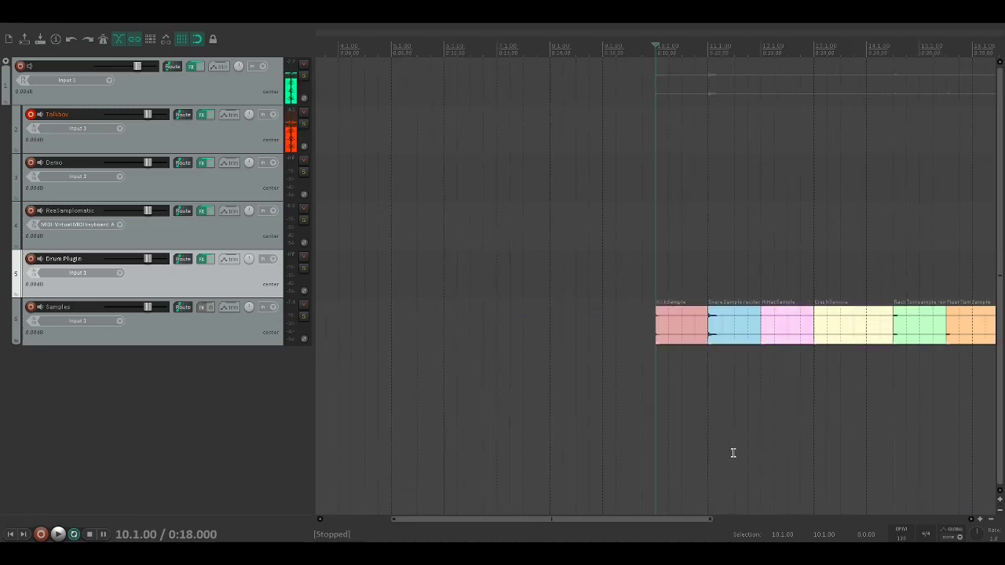
scroll(752, 350, down, 3)
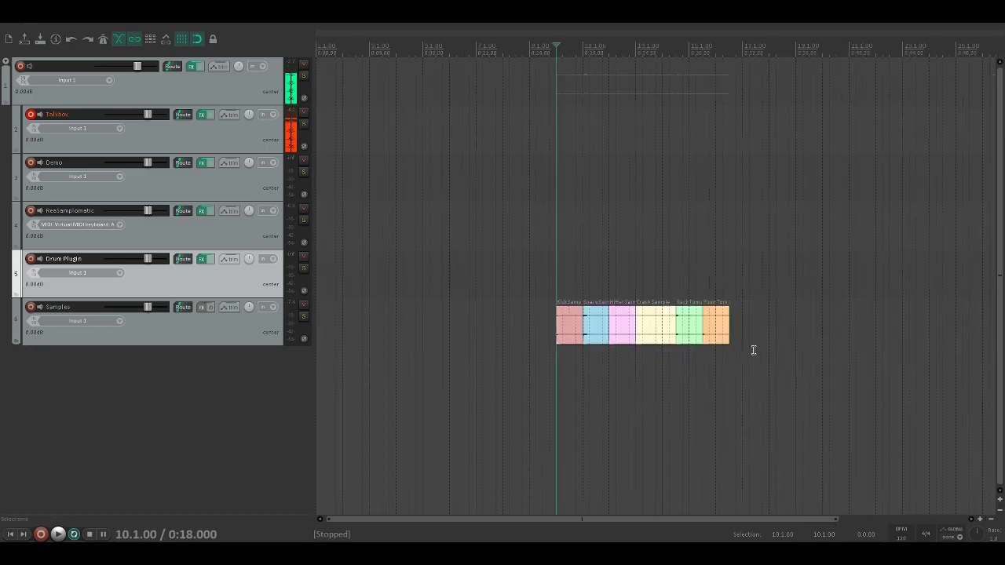
scroll(750, 351, up, 3)
drag(651, 513, 769, 512)
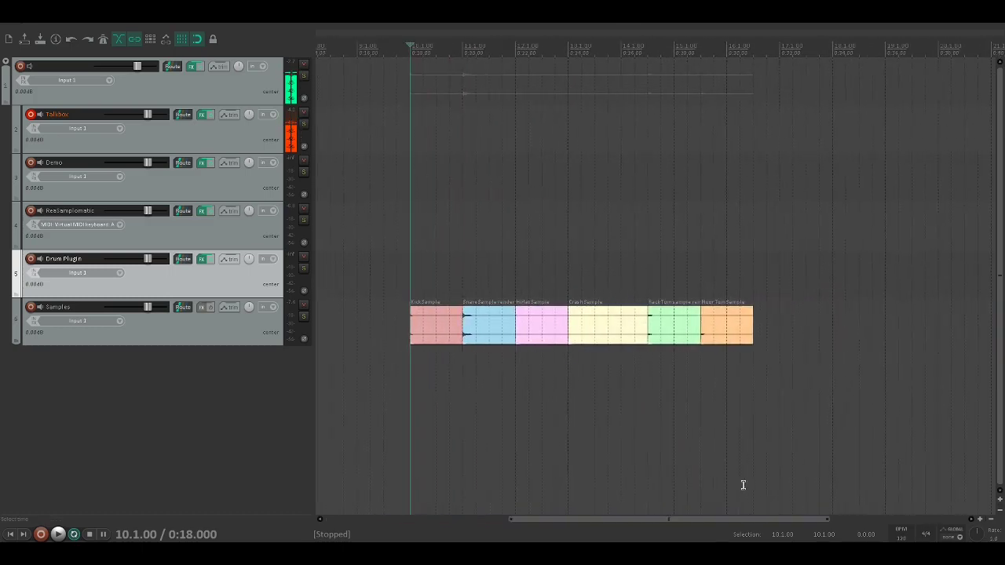
click(165, 172)
click(203, 163)
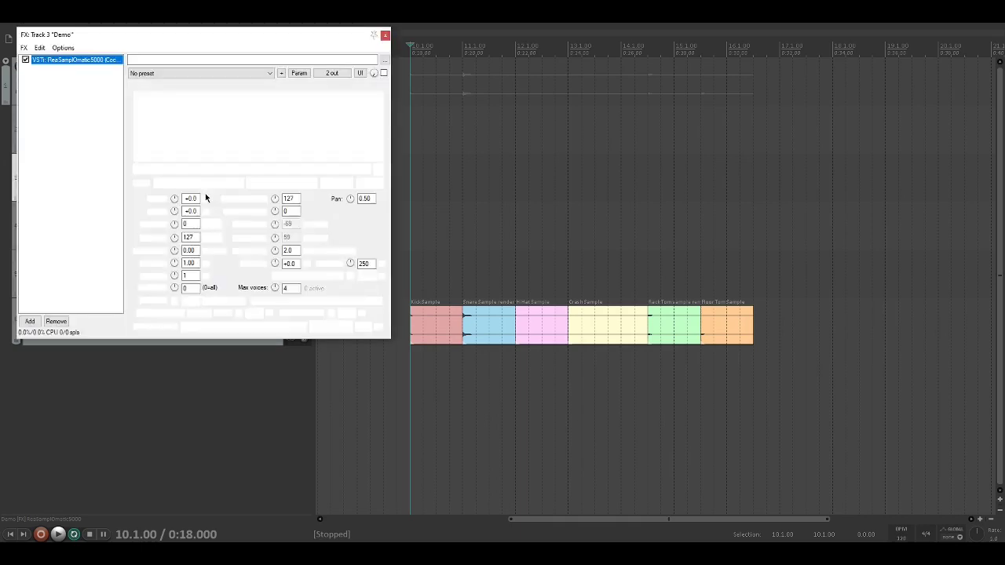
drag(130, 28, 282, 173)
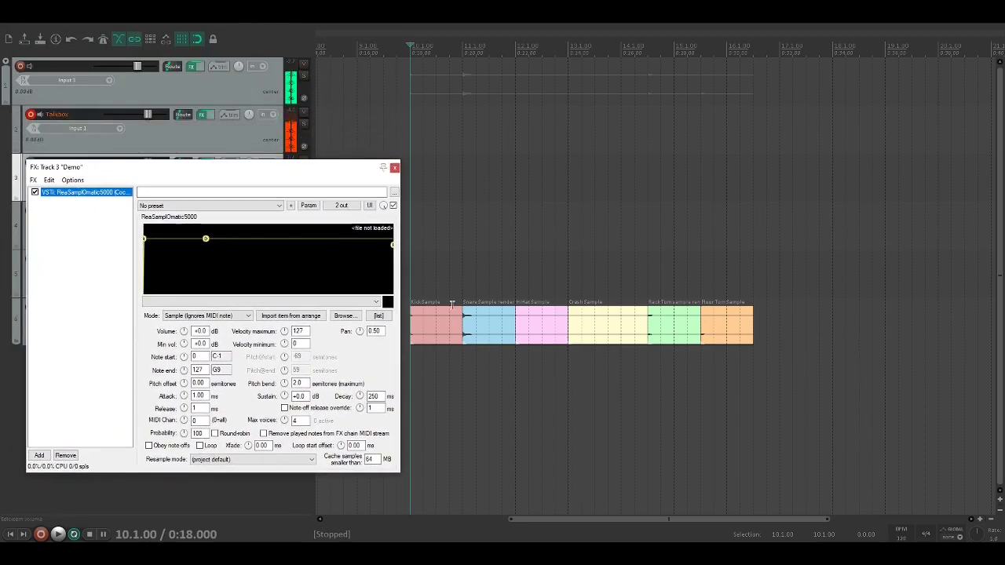
- Load the Kick Sample item from the arrangement into ReaSamplOmatic5000 on the Demo track
click(406, 317)
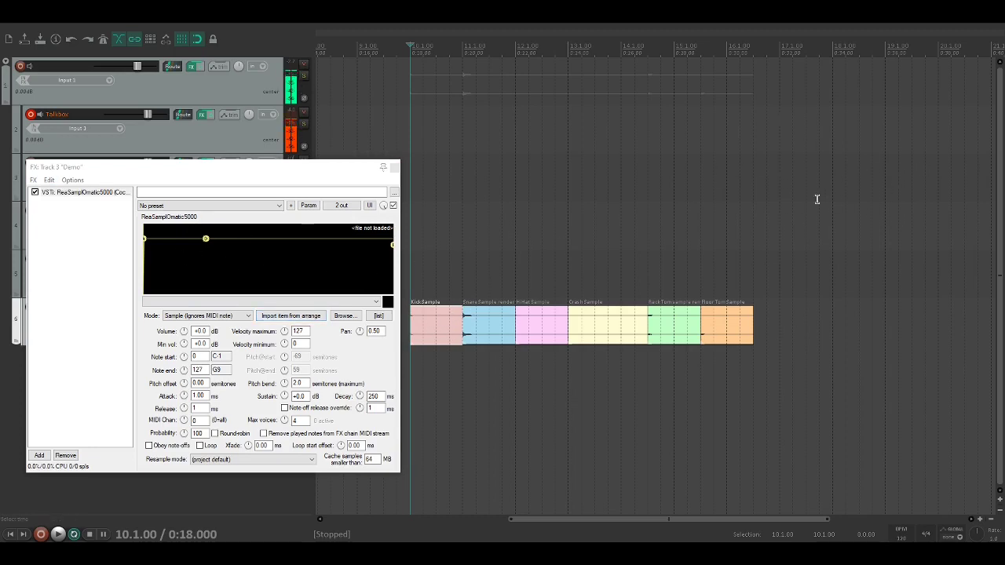
scroll(559, 372, up, 2)
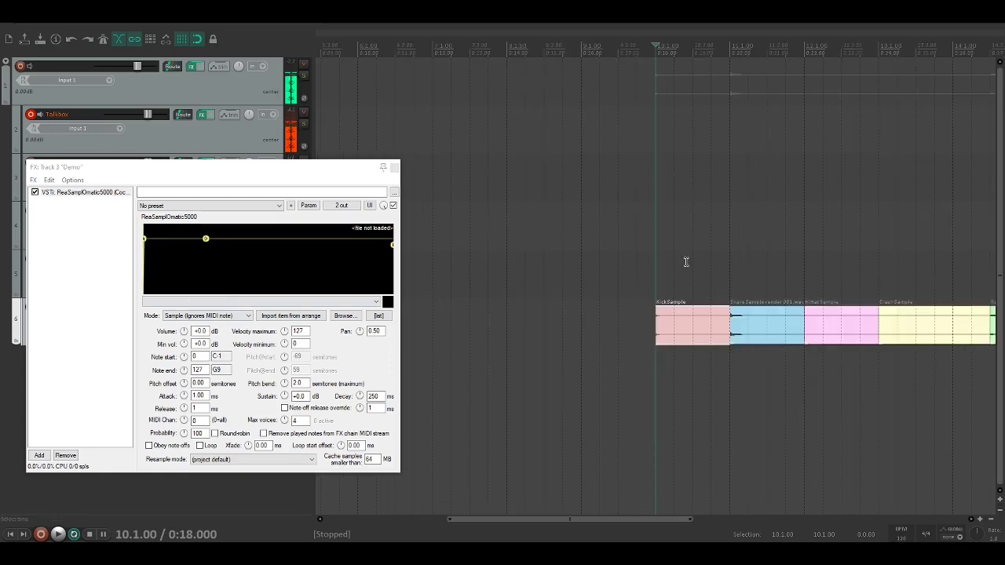
click(291, 315)
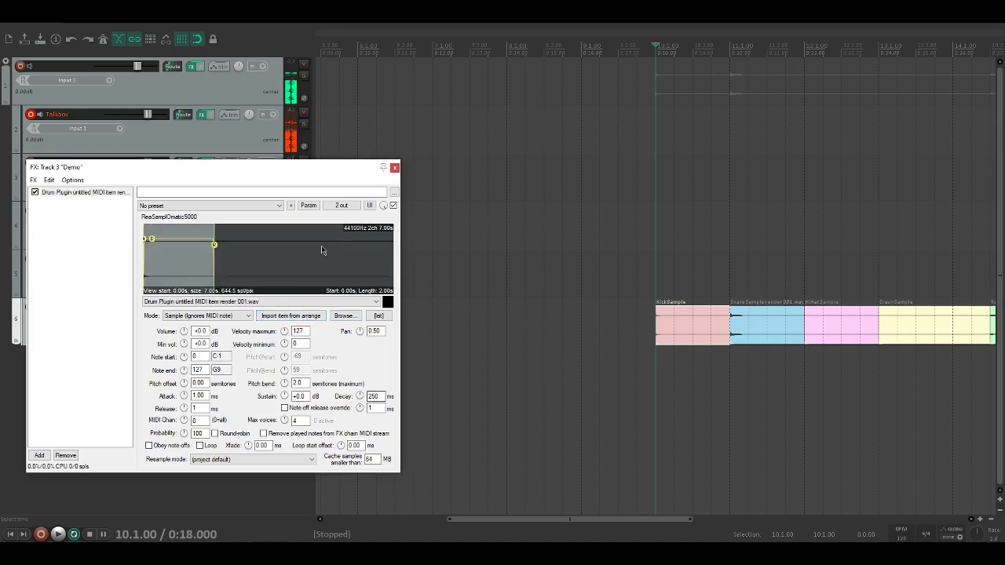
- Examine the start of the kick sample's waveform in the ReaSamplOmatic5000 display
drag(280, 166, 501, 146)
scroll(376, 239, up, 6)
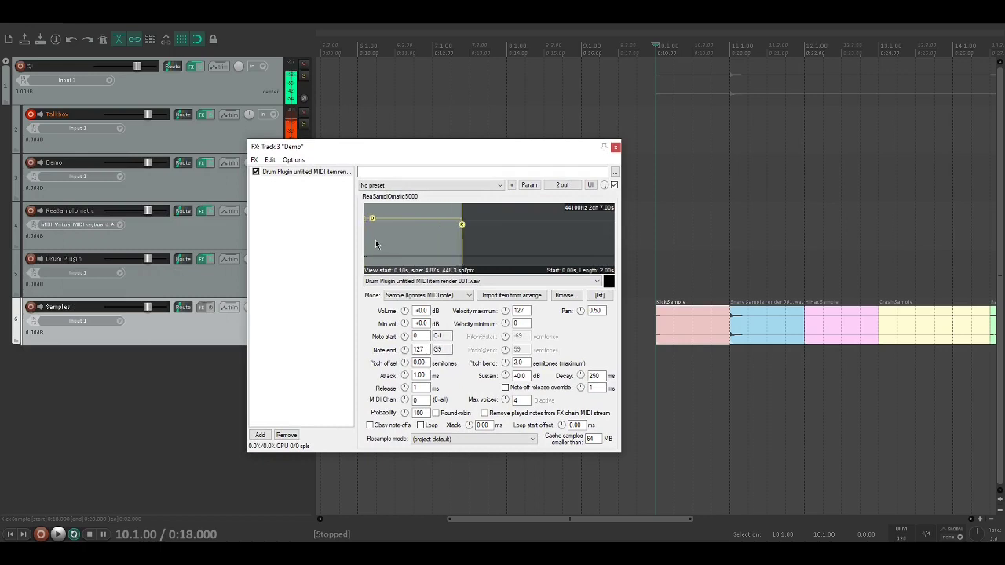
scroll(489, 243, down, 4)
scroll(368, 249, up, 6)
scroll(368, 251, up, 3)
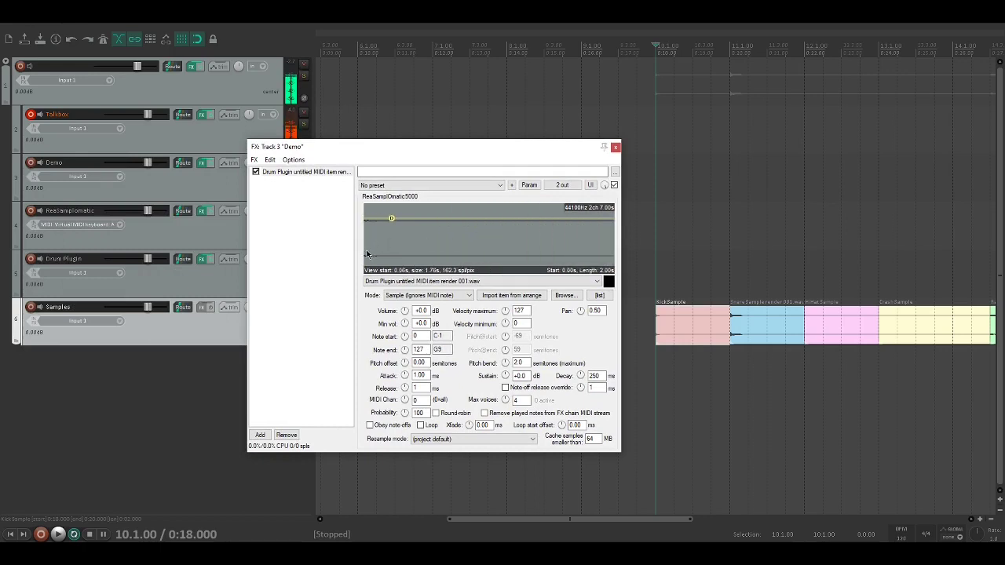
scroll(455, 243, down, 4)
scroll(371, 235, down, 2)
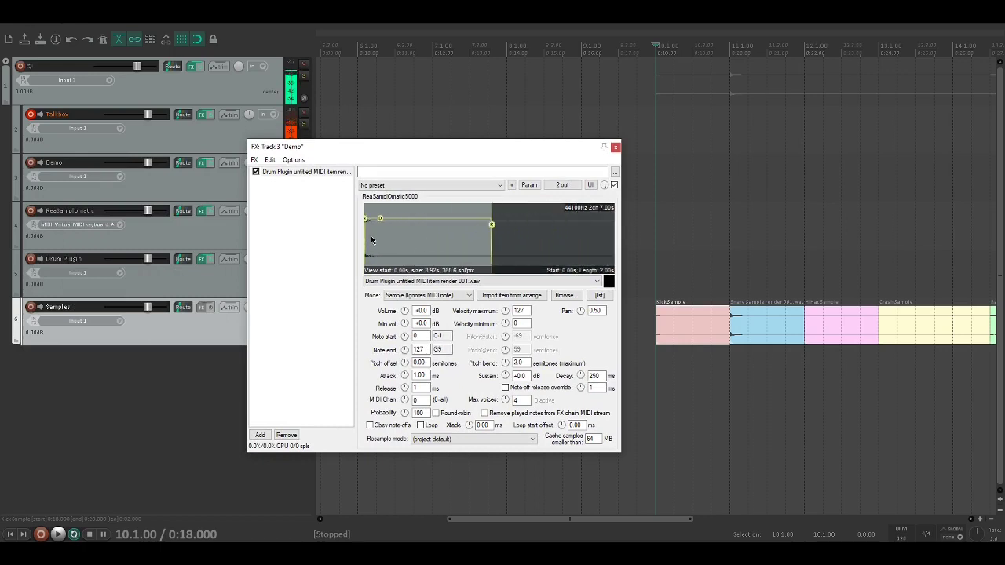
scroll(370, 235, up, 2)
scroll(443, 228, down, 2)
scroll(443, 229, up, 1)
scroll(447, 231, down, 2)
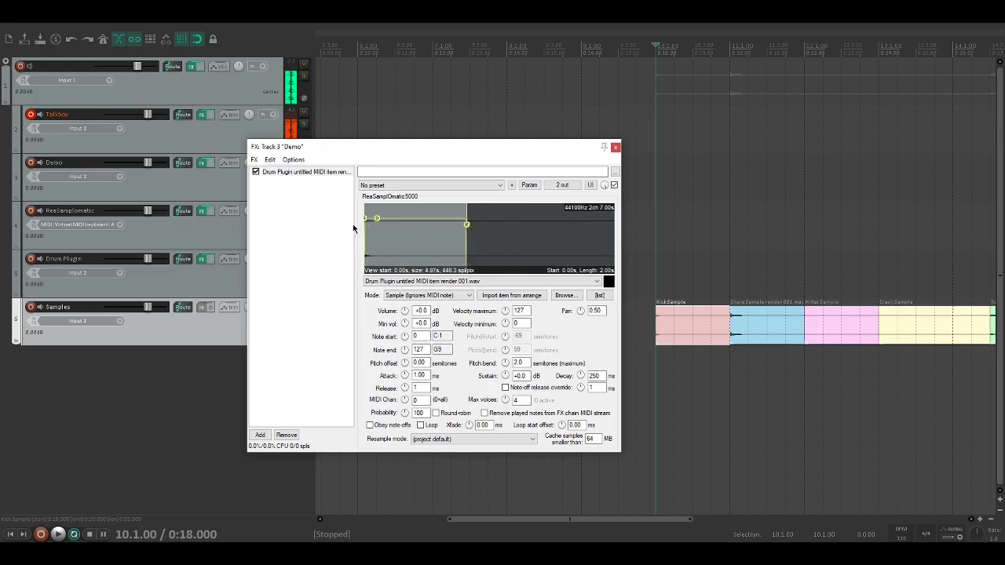
- Lengthen the kick sample's attack to 62.96 ms with its envelope point, then shorten it to 0 ms
scroll(374, 224, up, 9)
scroll(531, 234, down, 5)
scroll(368, 224, up, 4)
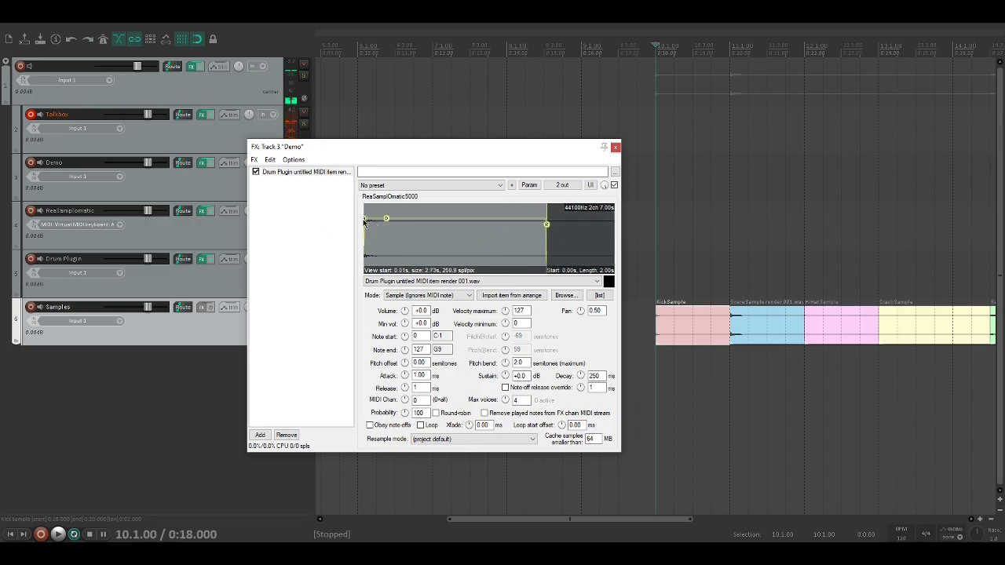
drag(365, 218, 371, 218)
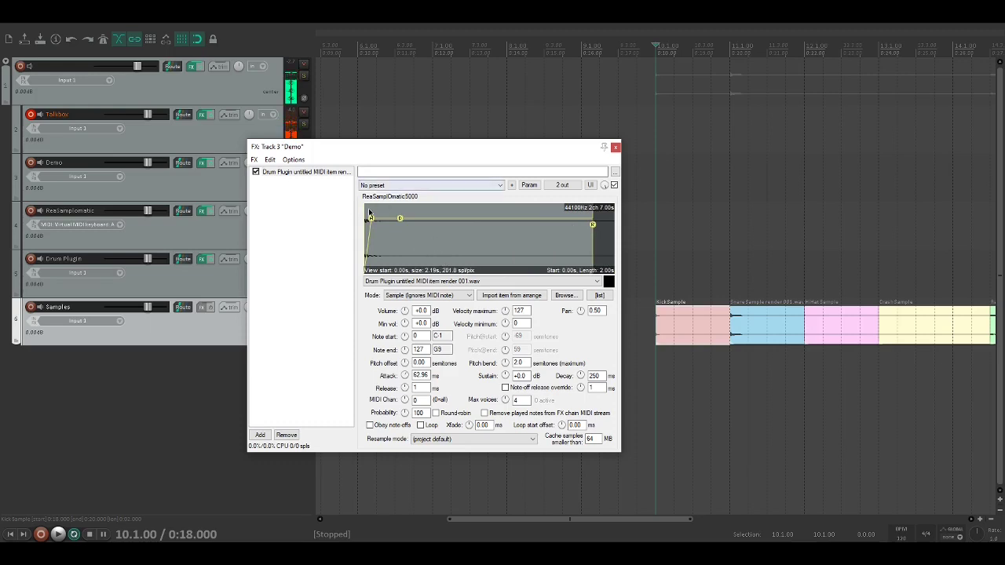
drag(371, 219, 354, 220)
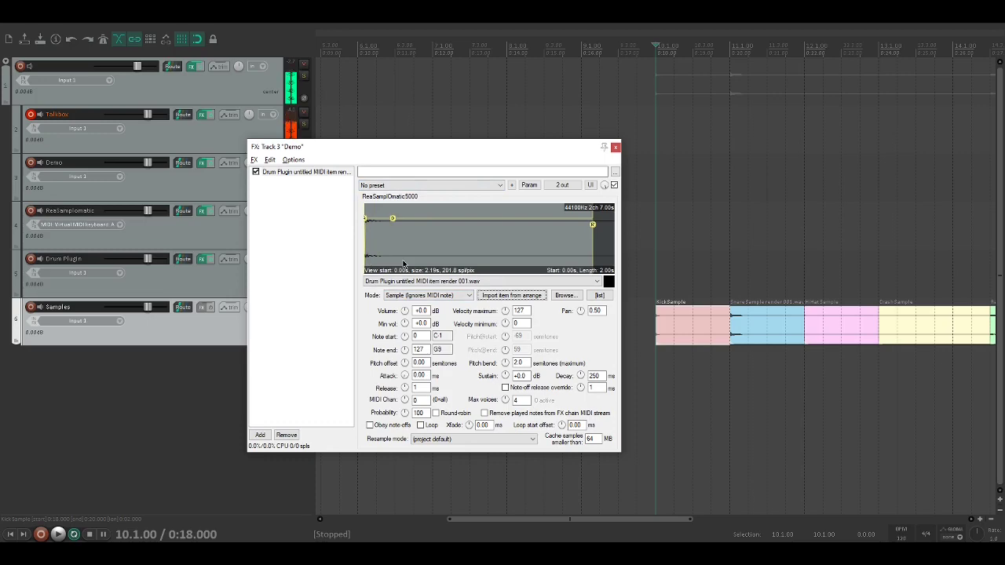
- Open the Virtual MIDI keyboard and move the sampler window aside so the track controls are accessible
key(alt+b)
drag(343, 292, 567, 273)
mouse_move(462, 333)
mouse_down()
mouse_move(692, 329)
mouse_move(710, 316)
mouse_up()
mouse_move(512, 265)
mouse_down()
mouse_move(532, 339)
mouse_move(472, 304)
mouse_up()
click(357, 147)
drag(356, 148, 625, 96)
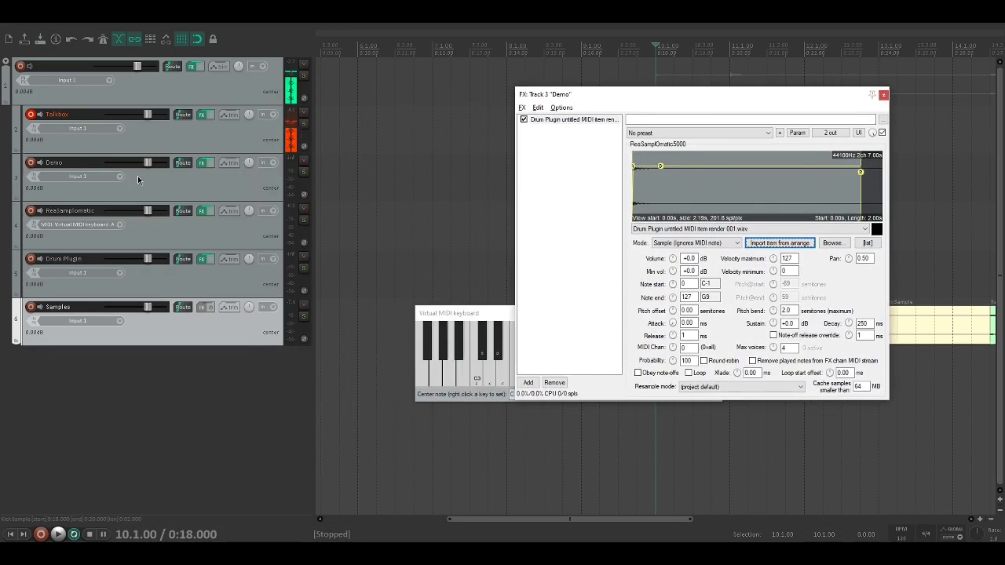
- Set the Demo track's input to the Virtual MIDI keyboard on all channels and arm the track for recording
click(138, 176)
mouse_move(183, 206)
mouse_move(274, 209)
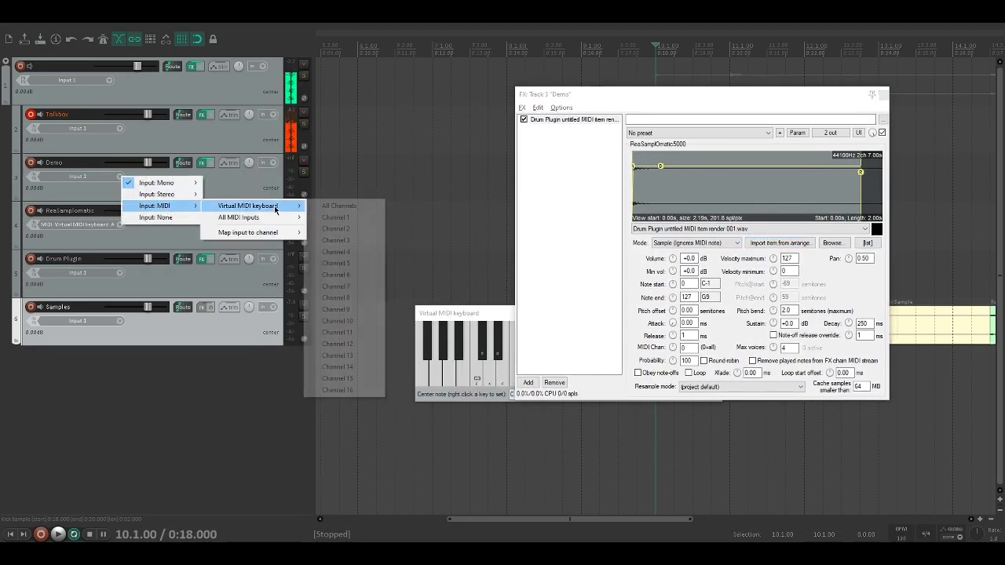
click(336, 208)
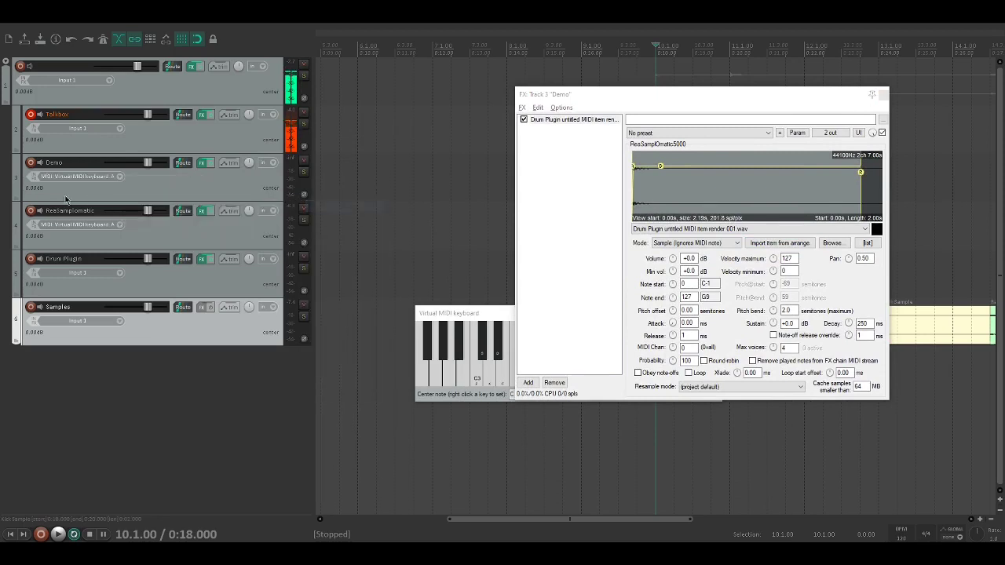
click(32, 165)
- Play several notes across the Virtual MIDI keyboard to test the kick sample on the Demo track
drag(463, 314, 231, 256)
click(290, 316)
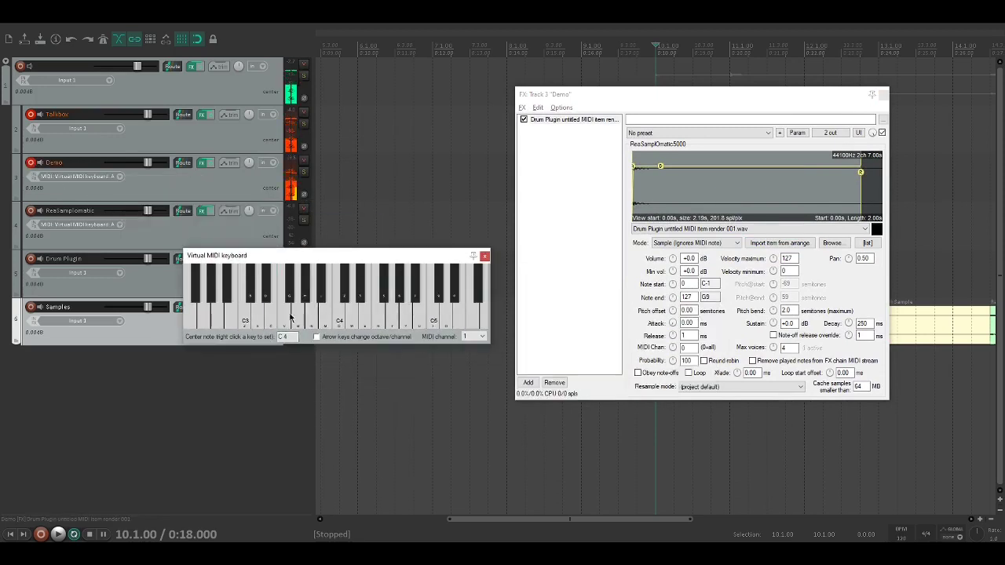
click(286, 316)
click(403, 320)
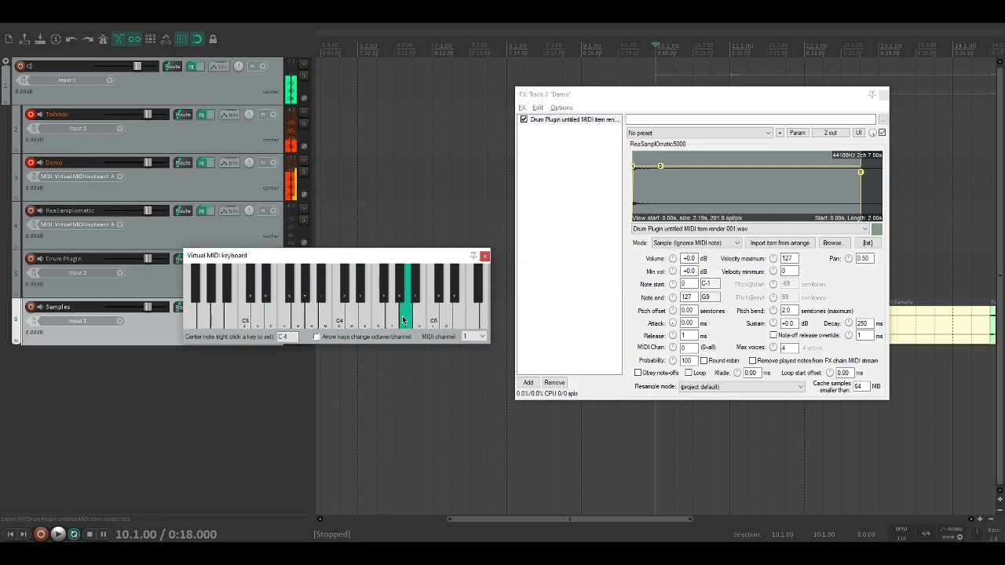
click(324, 316)
click(244, 316)
click(273, 316)
click(406, 318)
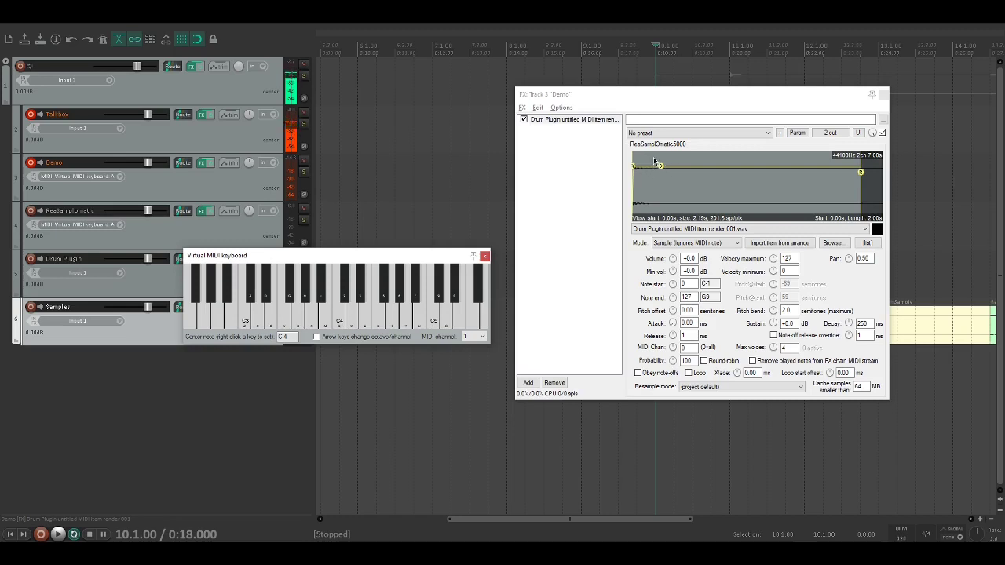
- Shape the kick sample's envelope with sustain at -inf dB and a decay of about 448 ms
drag(658, 173, 683, 233)
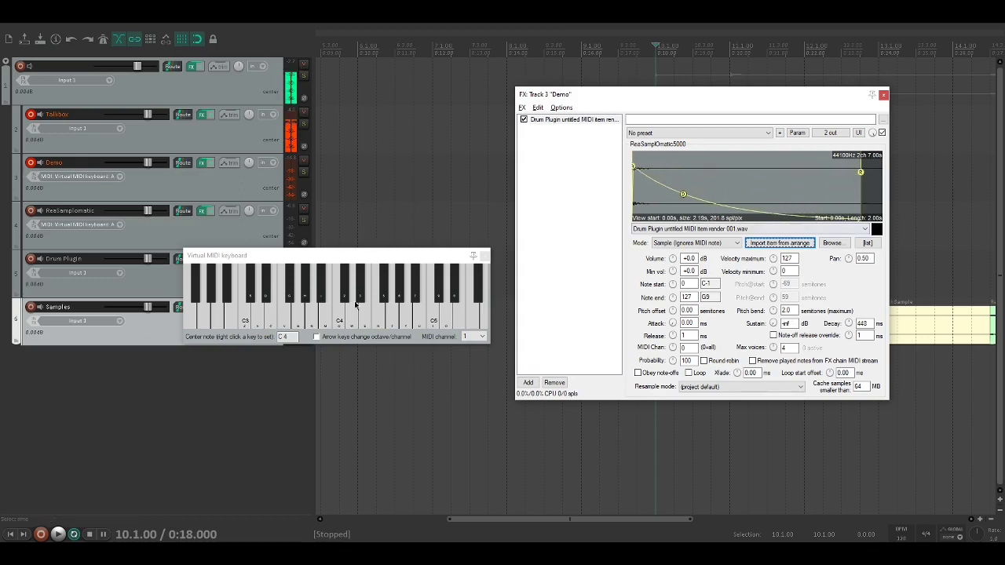
- Play a few test notes and raise the kick envelope to a sustain of about -0.6 dB and a decay of about 503 ms
key(c)
key(r)
key(c)
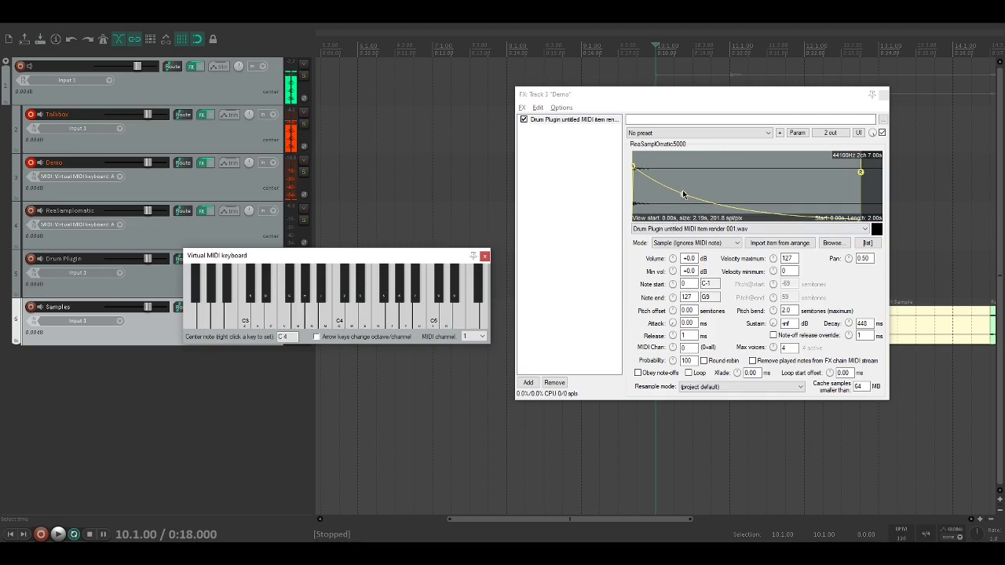
drag(683, 195, 689, 167)
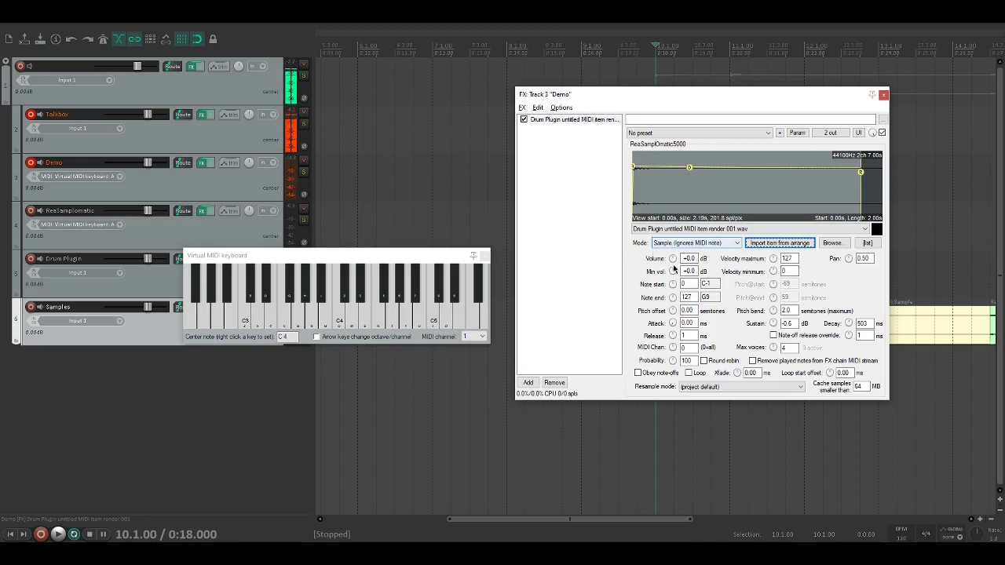
- Play C3 and several neighbouring notes on the Virtual MIDI keyboard to audition the kick sample with the new envelope
click(246, 321)
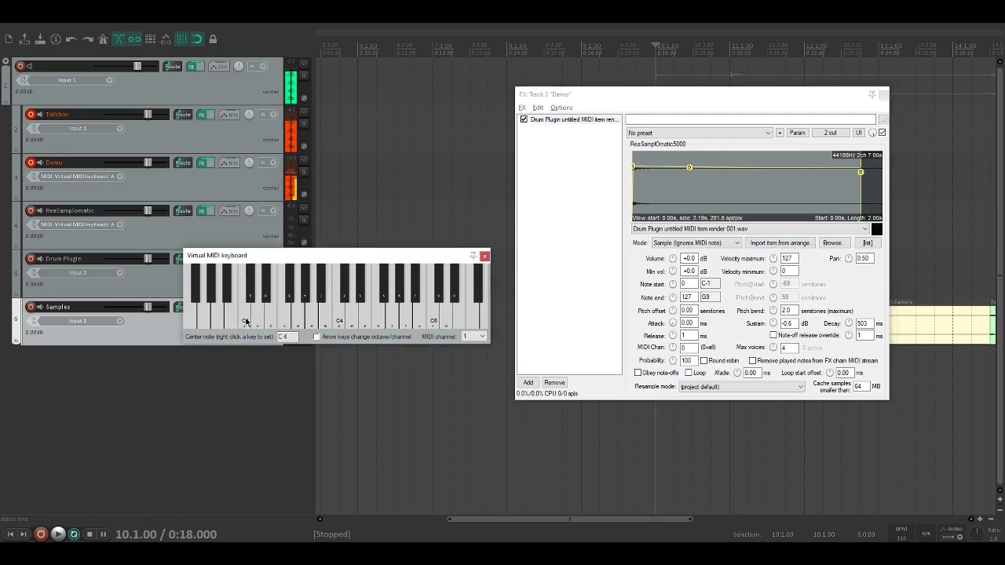
click(247, 325)
drag(328, 258, 399, 250)
click(313, 313)
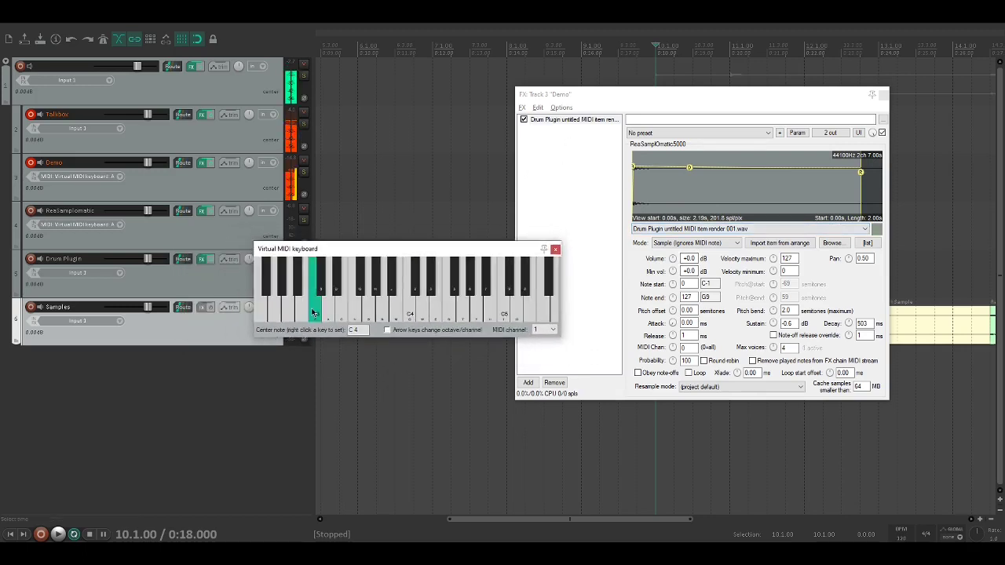
click(330, 311)
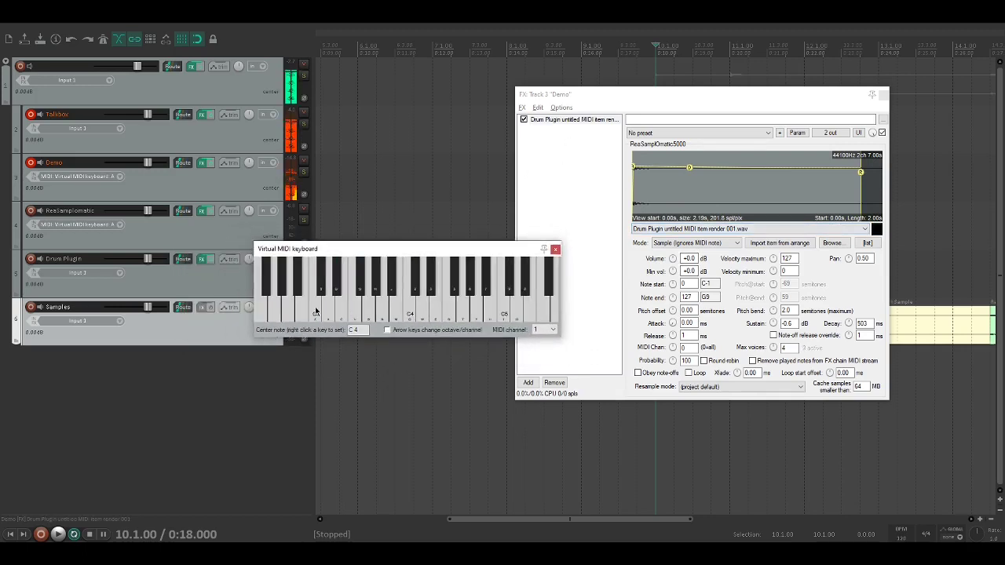
click(330, 310)
click(374, 306)
click(384, 310)
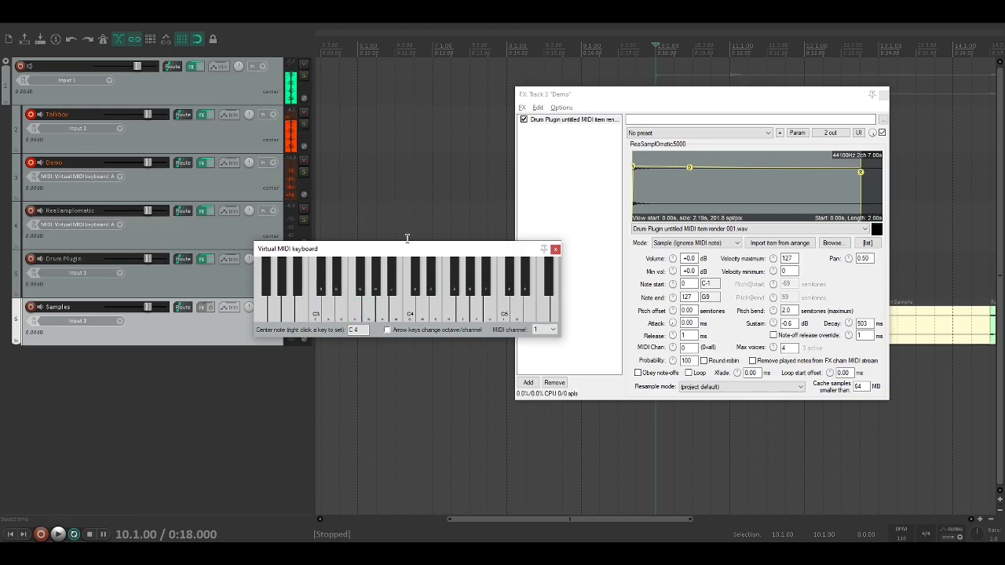
click(315, 310)
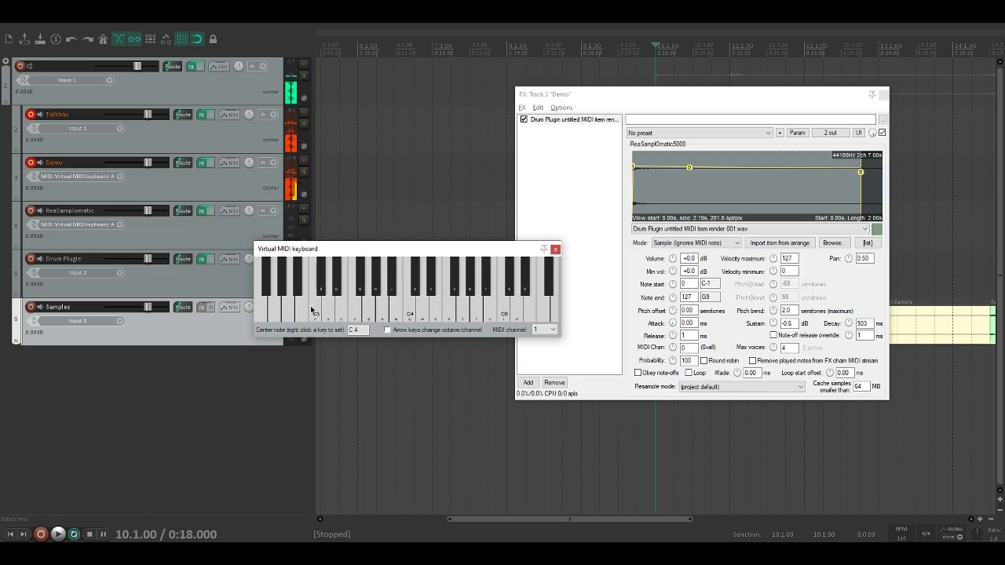
click(315, 310)
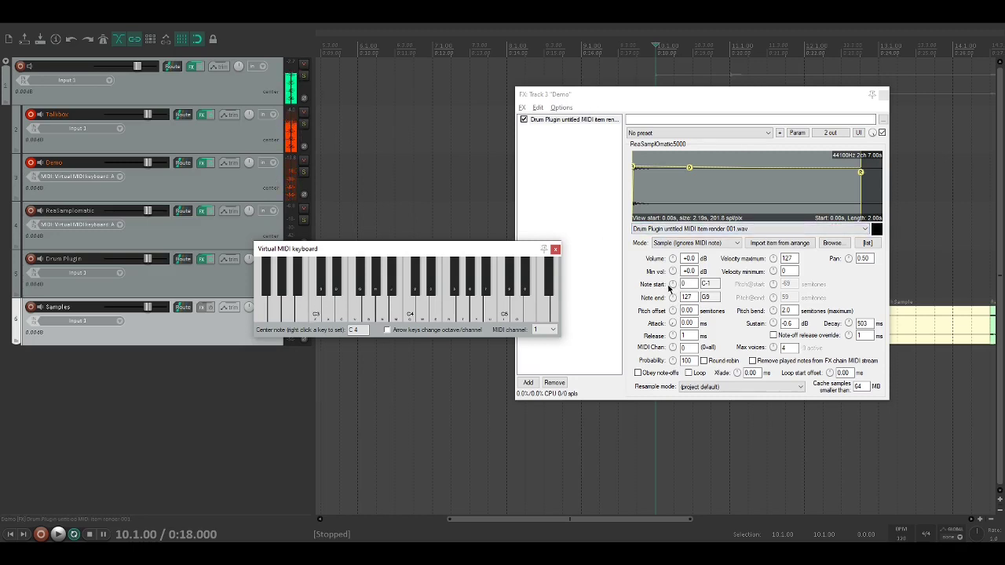
- Set the kick sampler's note start to 48 (C3)
click(315, 315)
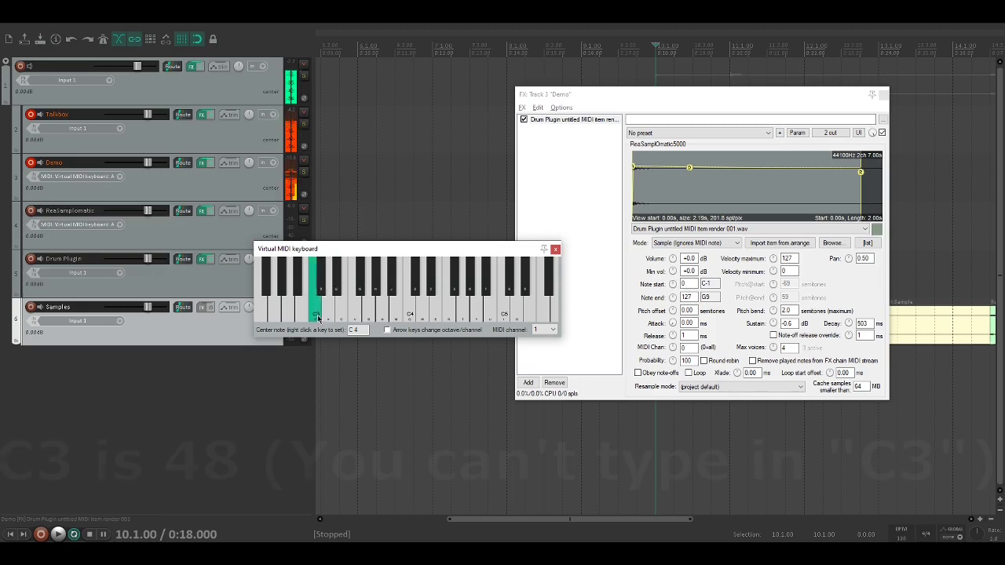
text(9)
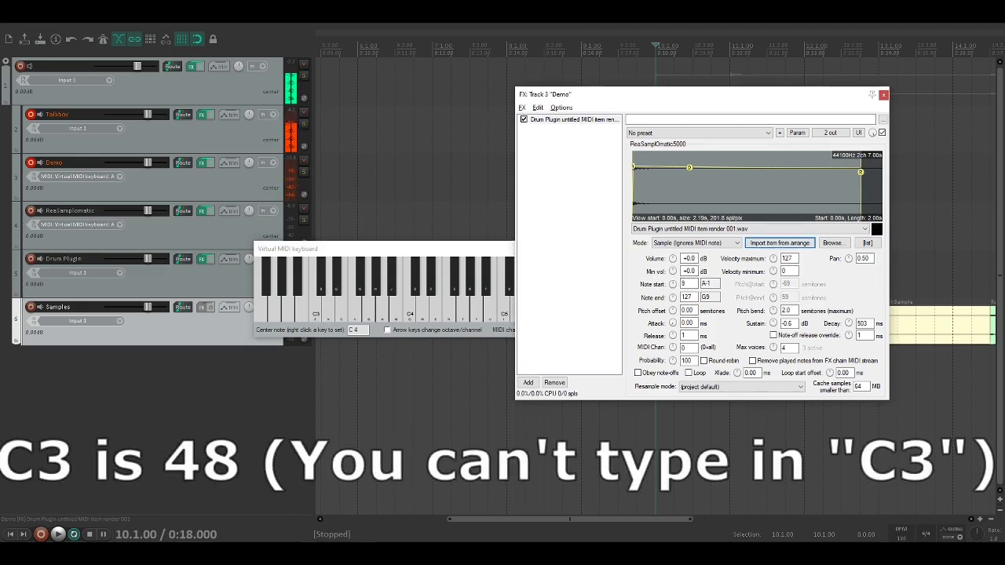
text(36)
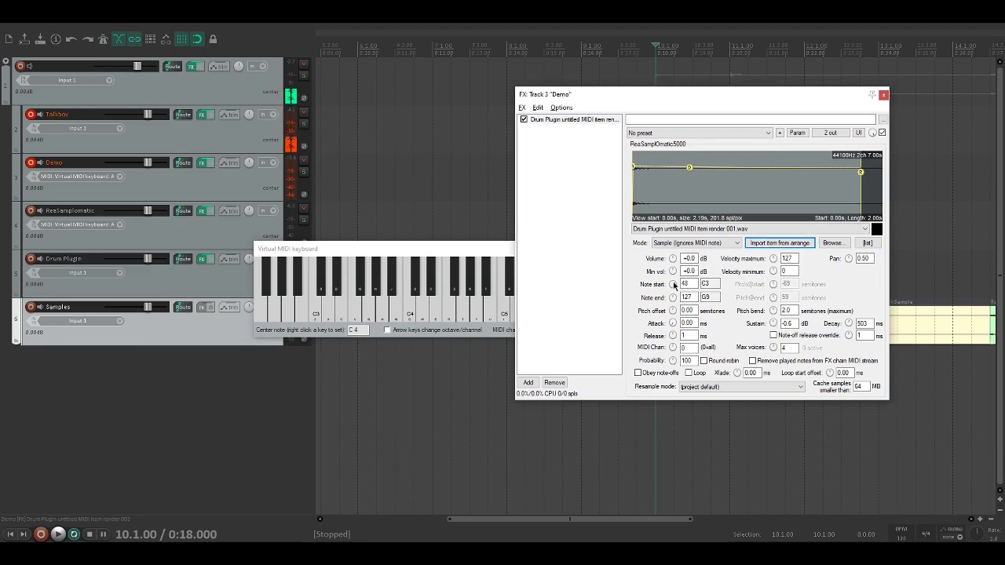
- Play notes at, below and above C3 on the Virtual MIDI keyboard to test the kick sampler's lower note limit
click(318, 309)
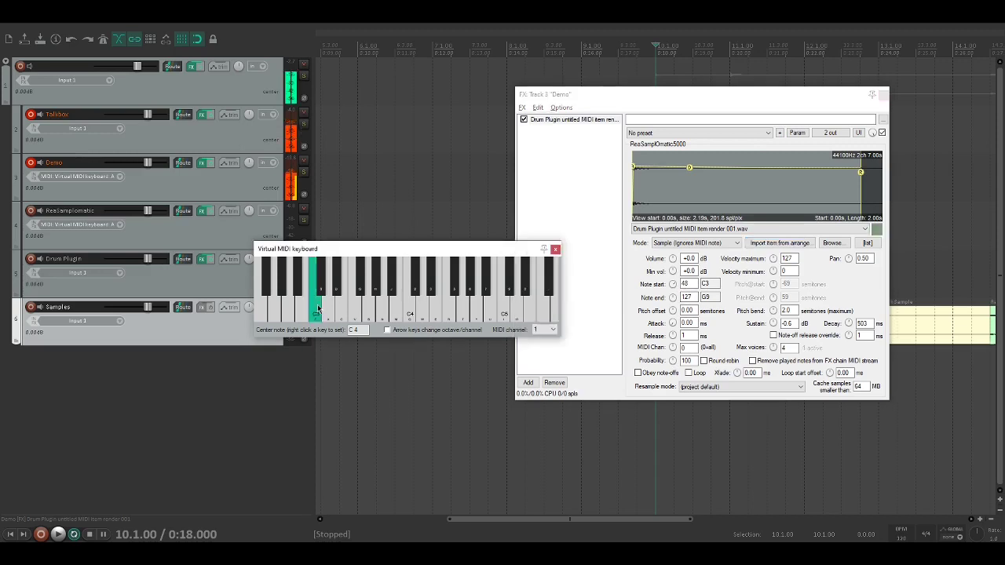
drag(317, 308, 283, 310)
click(275, 310)
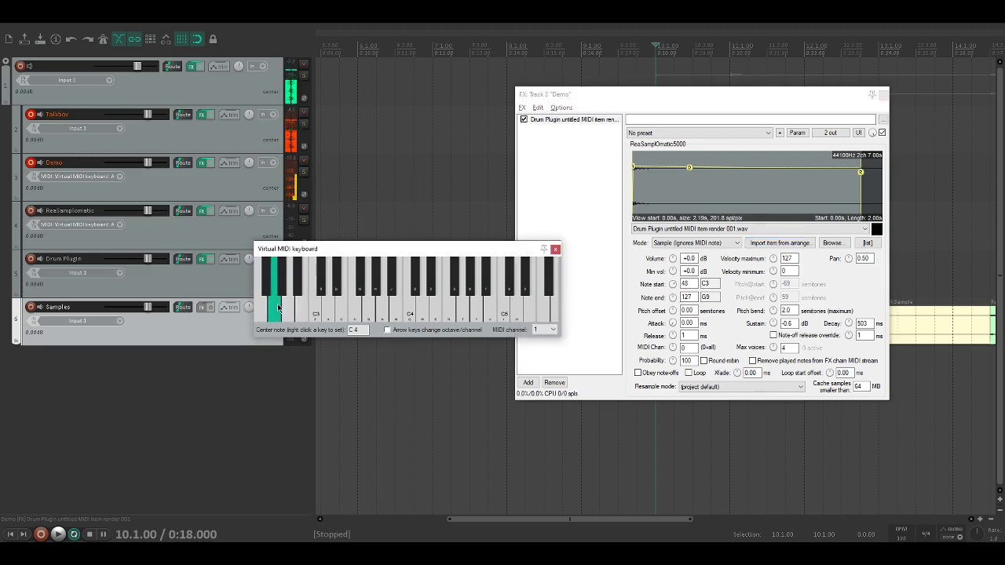
click(548, 310)
click(491, 310)
click(477, 310)
click(547, 310)
click(385, 311)
click(531, 311)
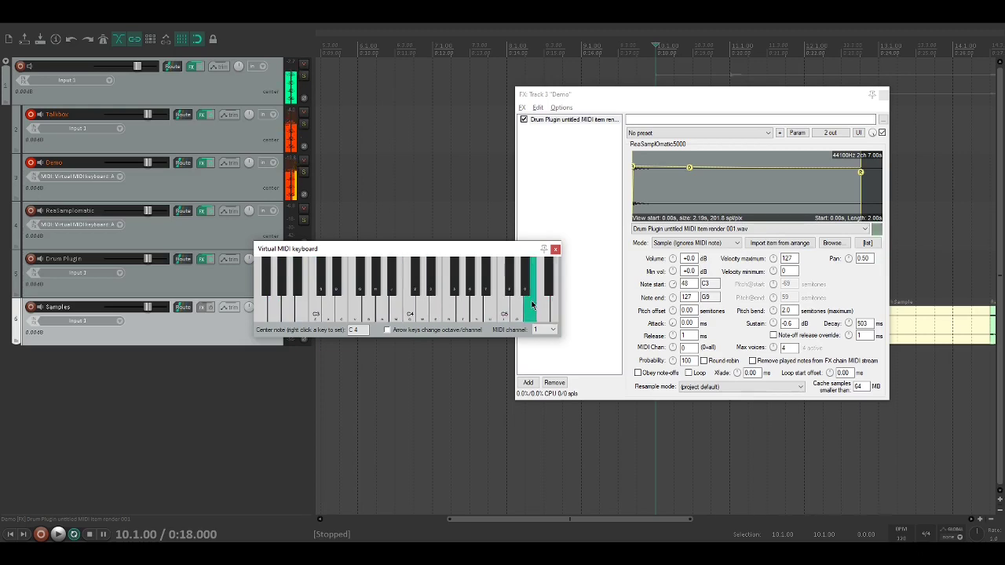
click(491, 310)
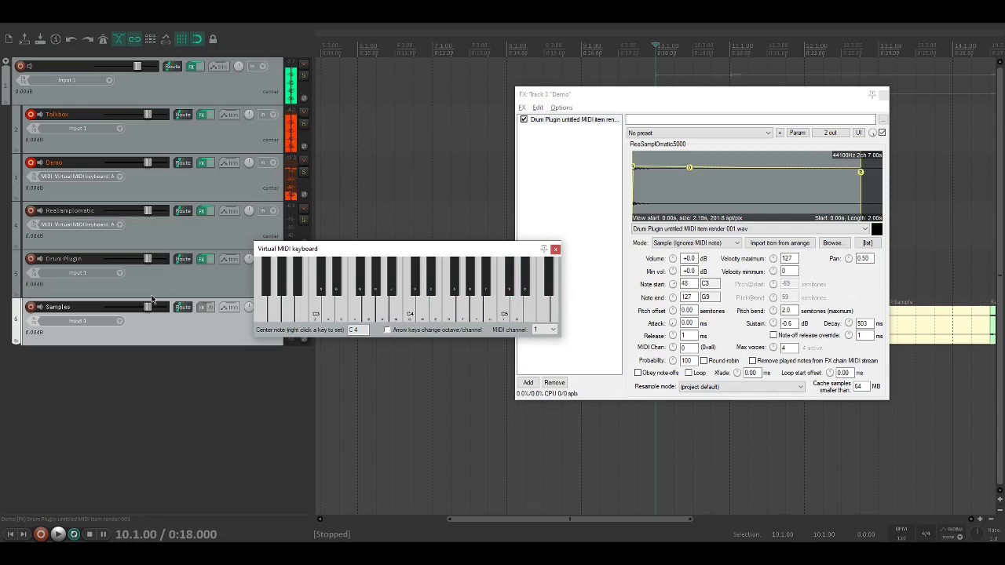
click(342, 310)
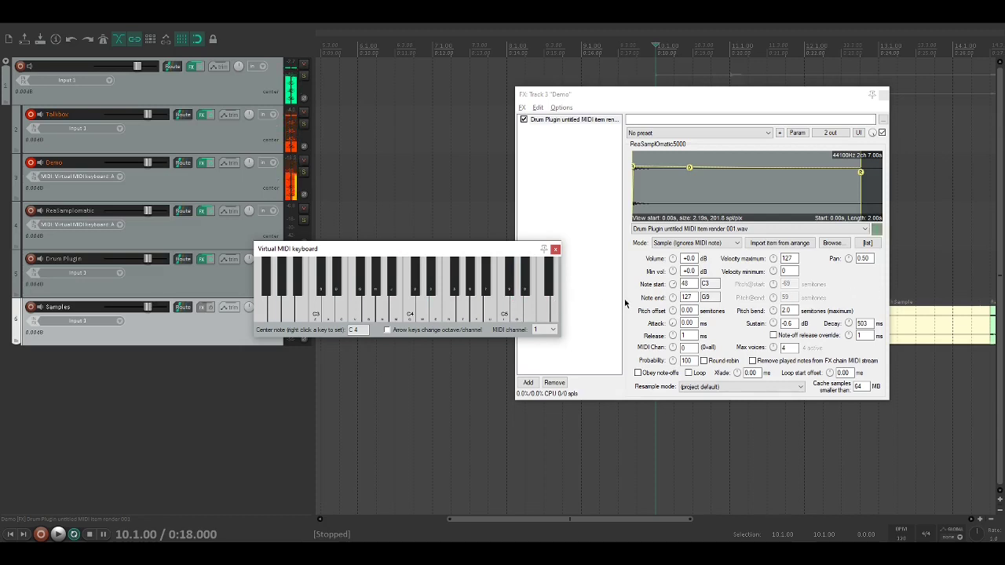
click(315, 315)
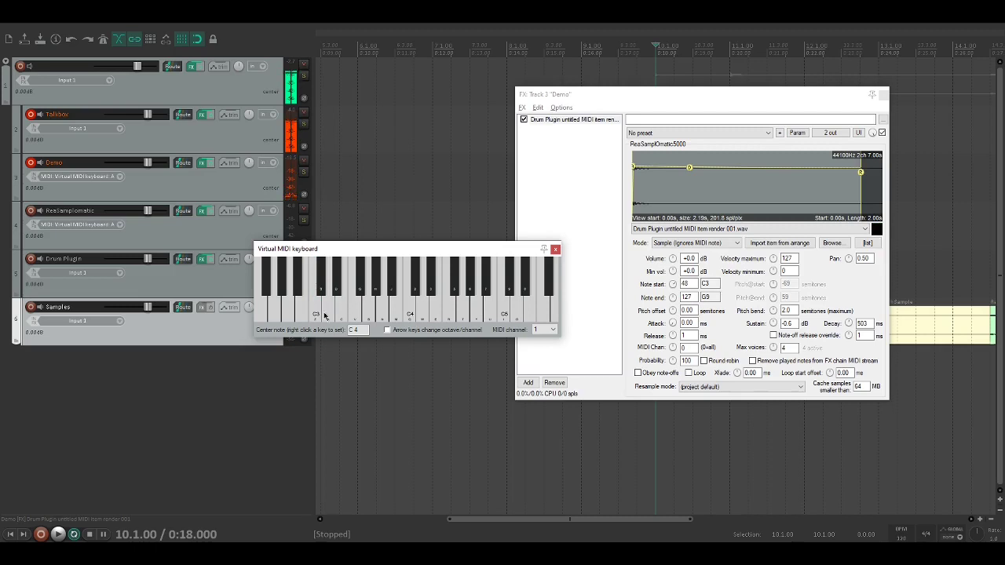
- Set the kick sampler's note end to 48 (C3) so only that key triggers the sample
click(684, 297)
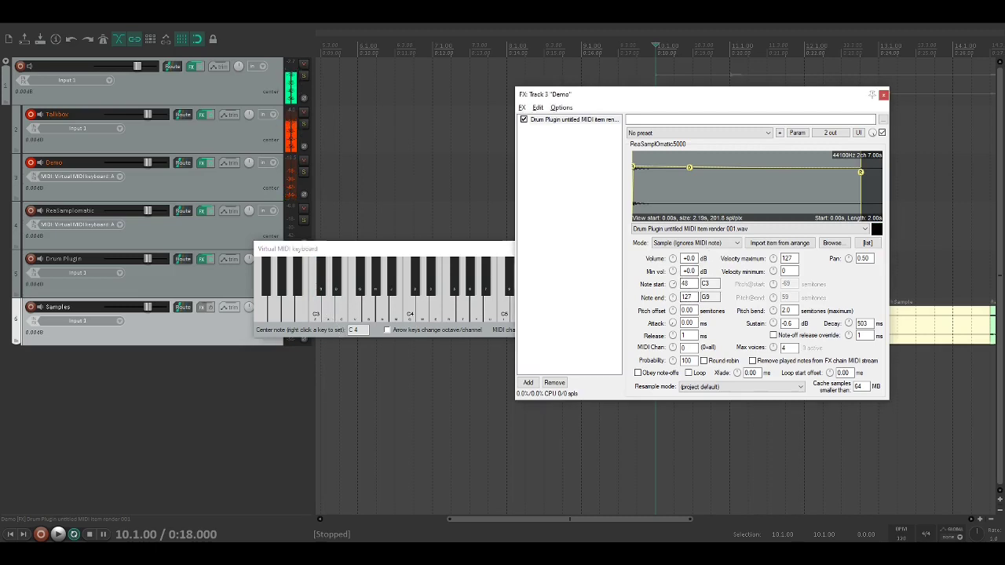
click(322, 289)
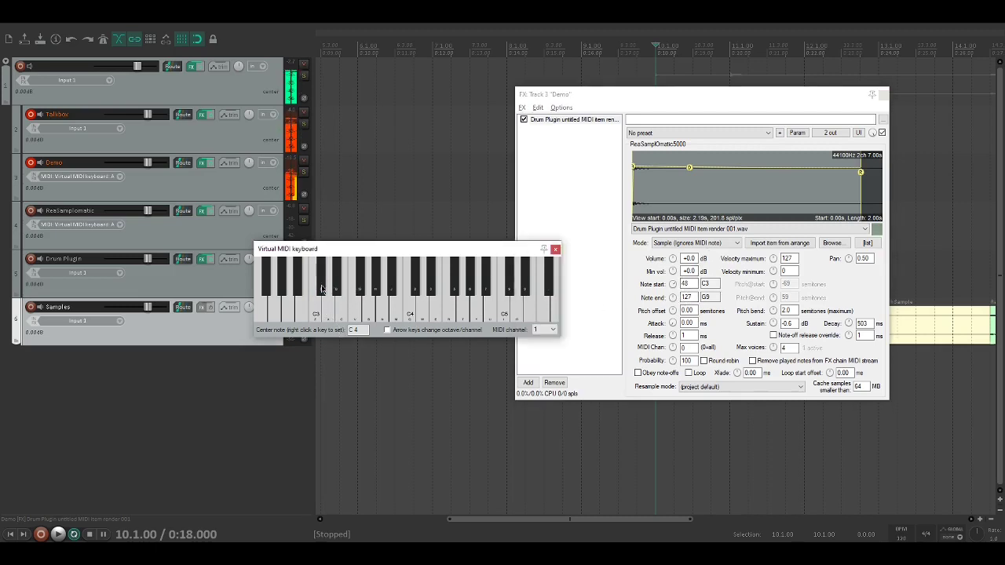
click(688, 296)
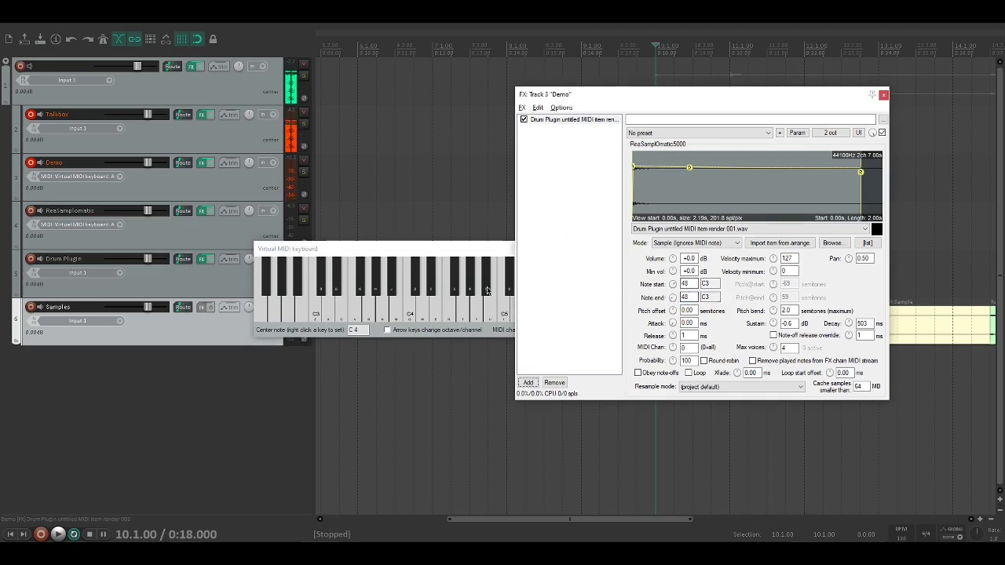
- Play C#3 and C3 on the Virtual MIDI keyboard to check that the kick is limited to a single key
click(319, 292)
click(321, 293)
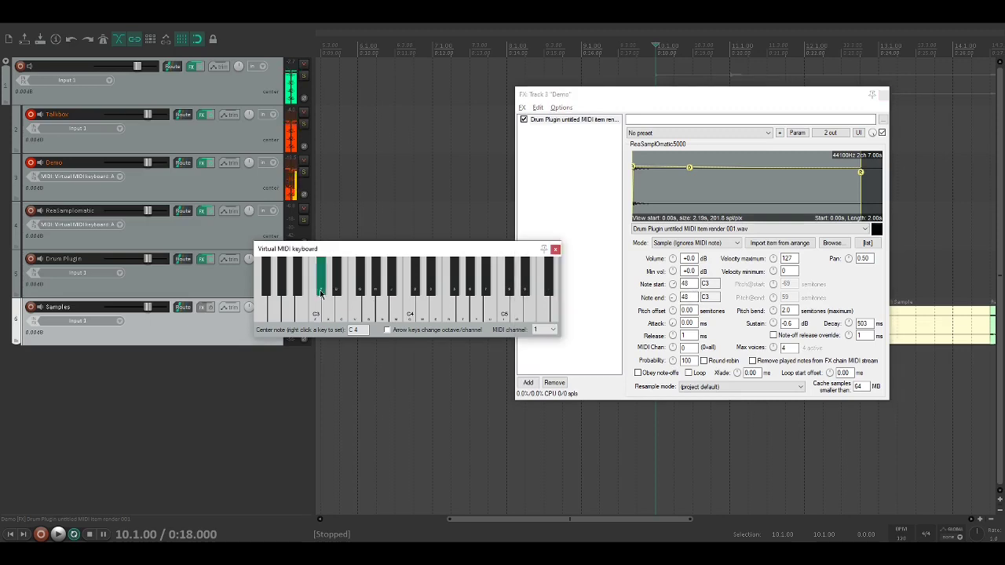
mouse_move(315, 309)
mouse_down()
mouse_move(304, 319)
mouse_move(342, 316)
mouse_move(316, 317)
mouse_up()
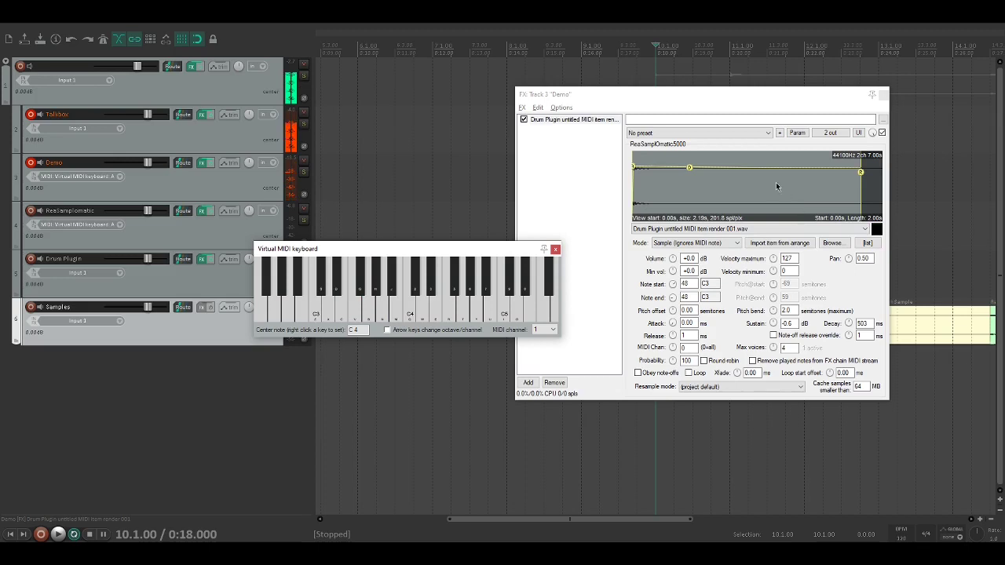
- Rename the sampler instance in the Demo track's effects chain as Kick
click(561, 121)
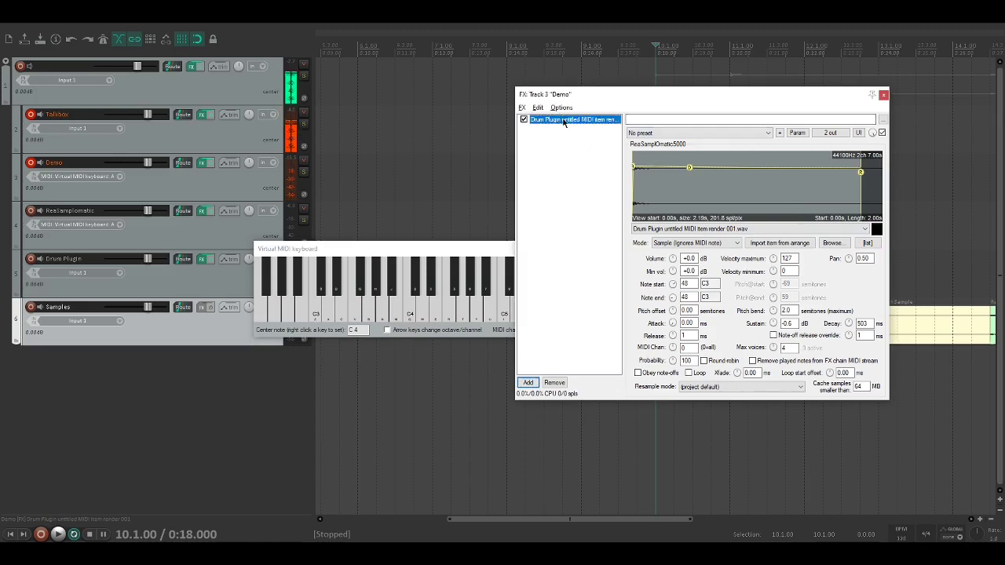
right_click(578, 121)
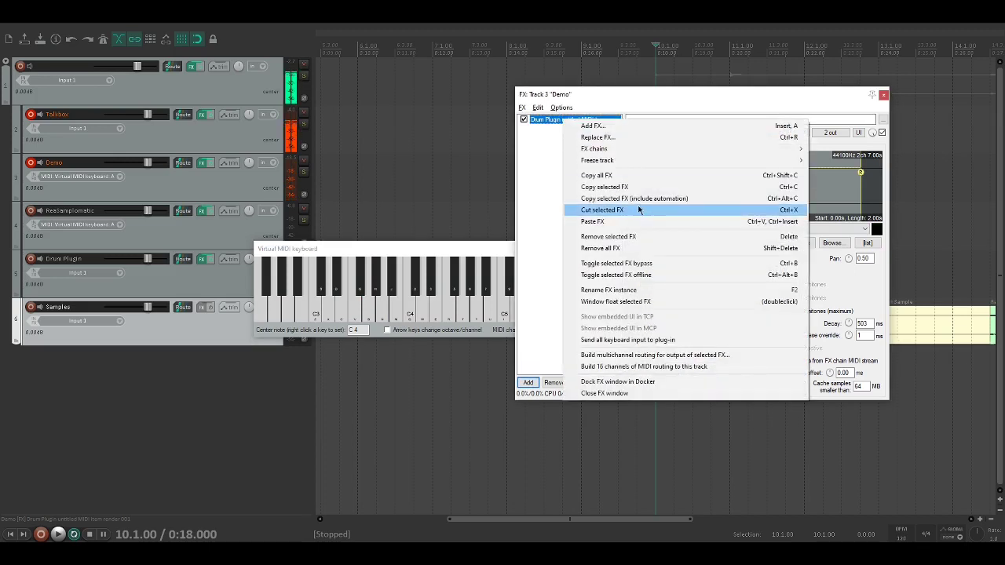
click(649, 292)
text(Kick)
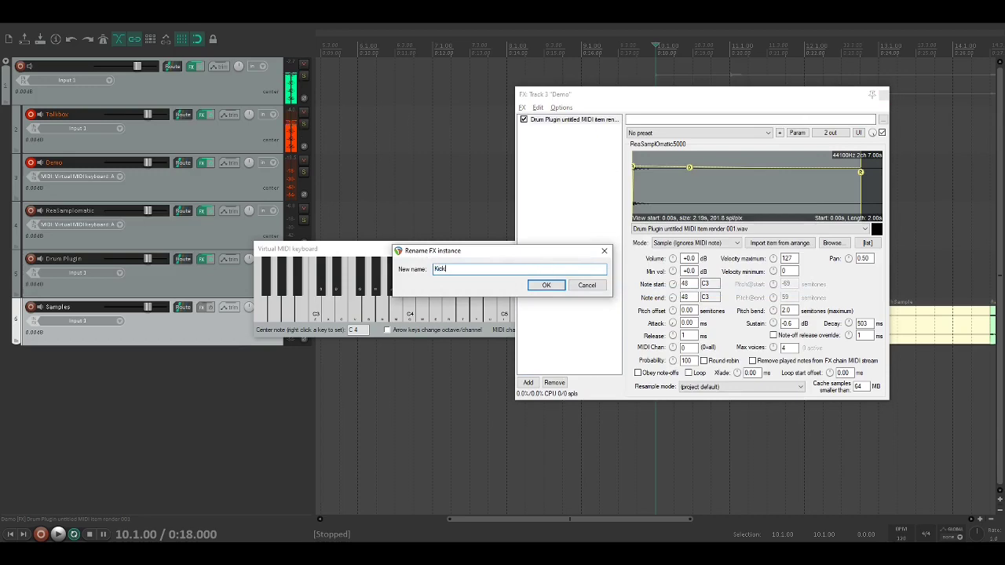
key(Return)
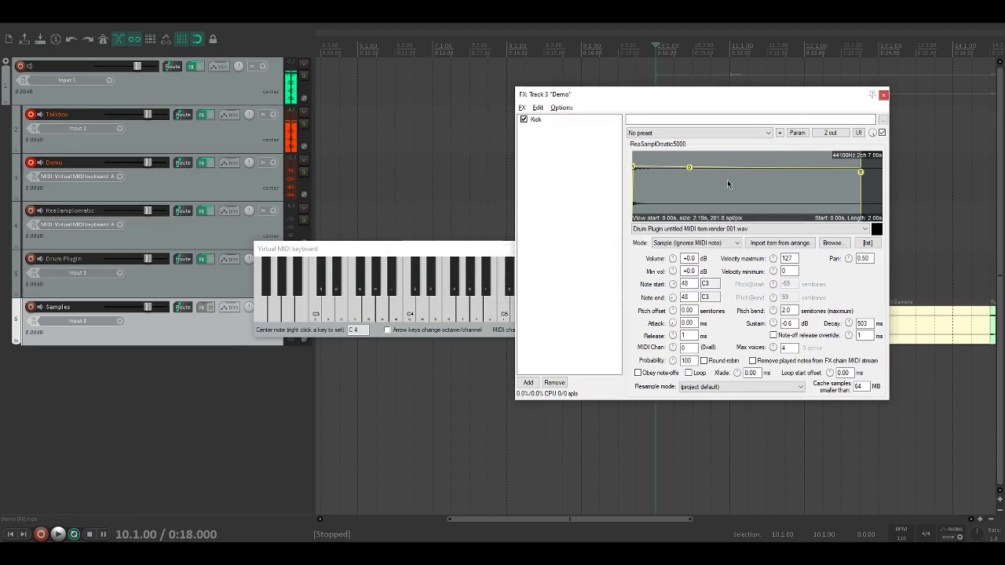
- Move the effects window away from the sample items and place the edit cursor at the start of the snare sample
drag(640, 97, 346, 106)
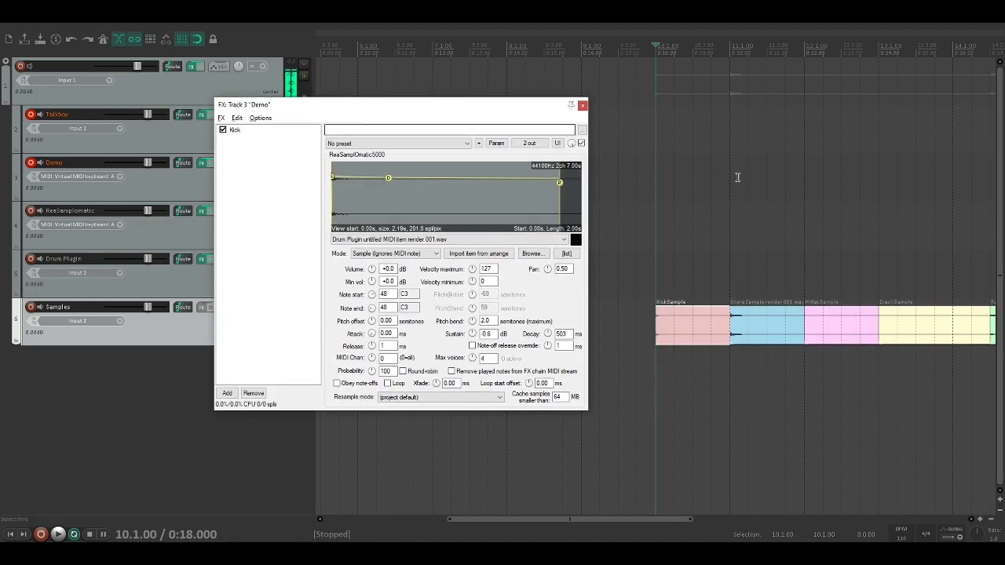
click(732, 286)
scroll(738, 298, up, 3)
- Duplicate the Kick sampler in the Demo track's effects chain by copying and pasting it
click(235, 131)
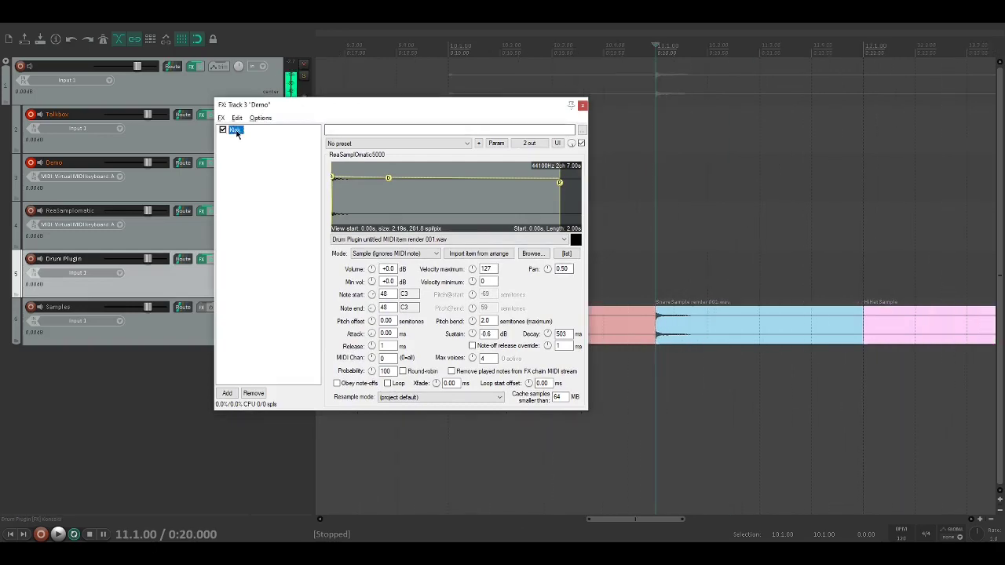
right_click(237, 132)
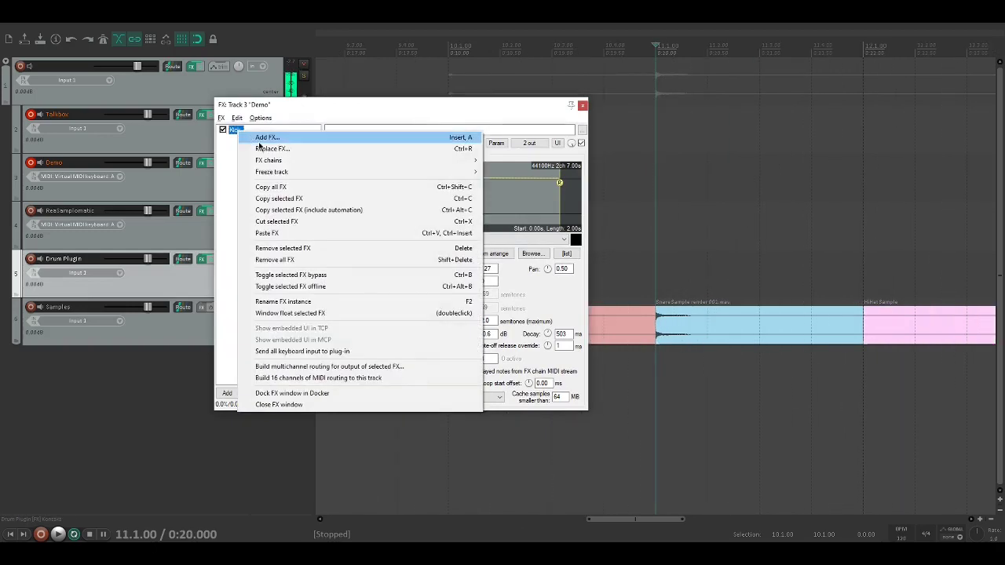
click(319, 200)
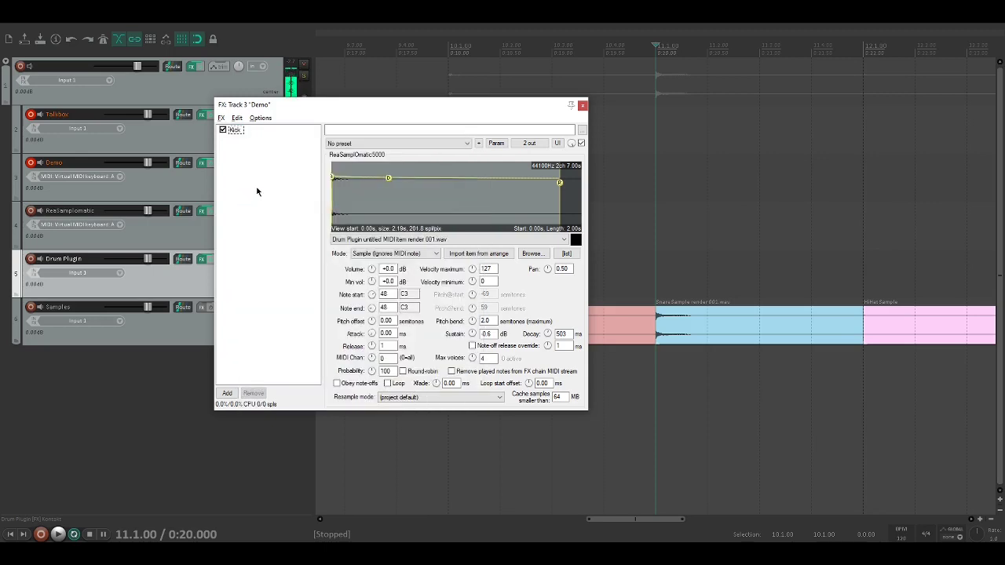
key(ctrl+v)
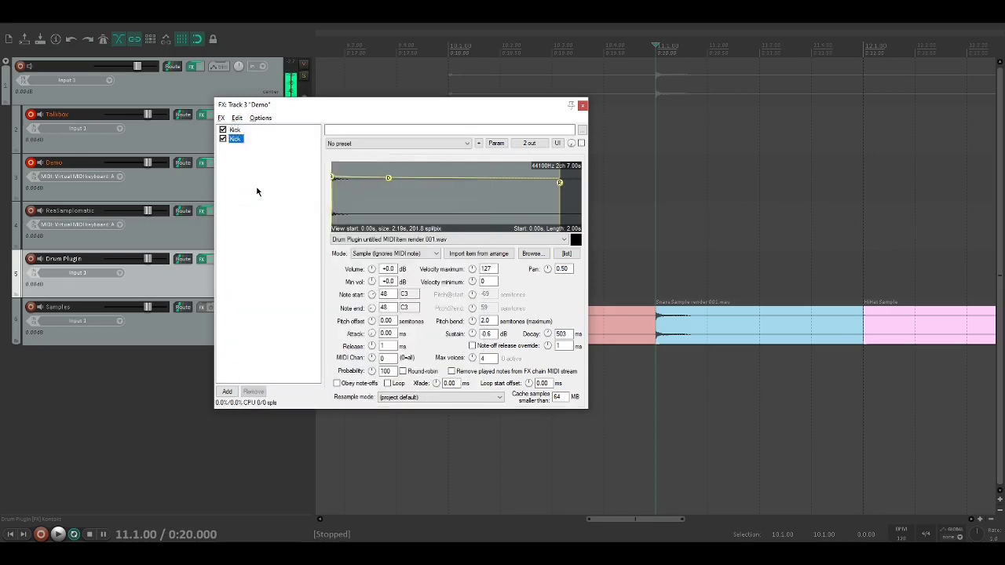
- Rename the duplicated sampler instance as Snare
right_click(236, 139)
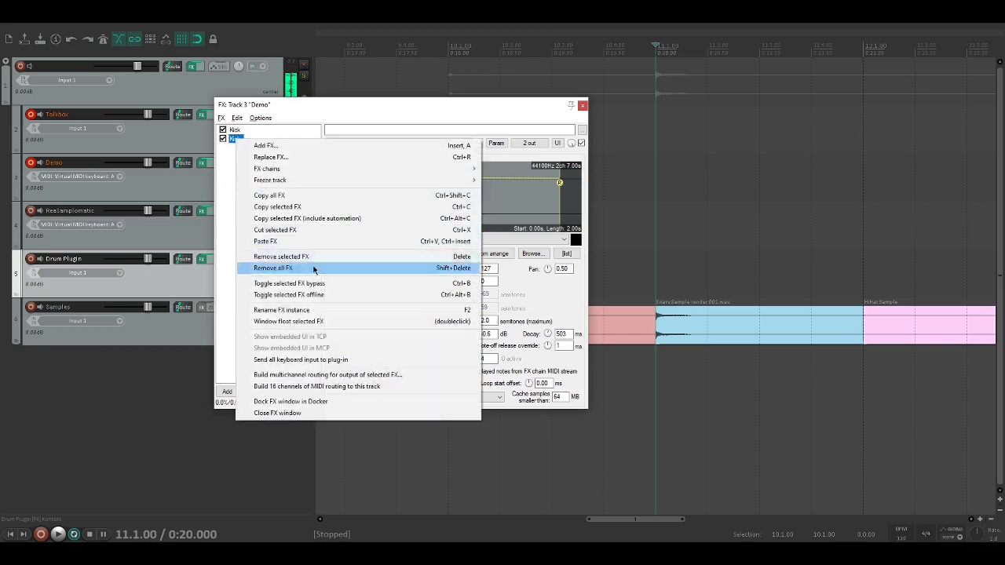
click(316, 310)
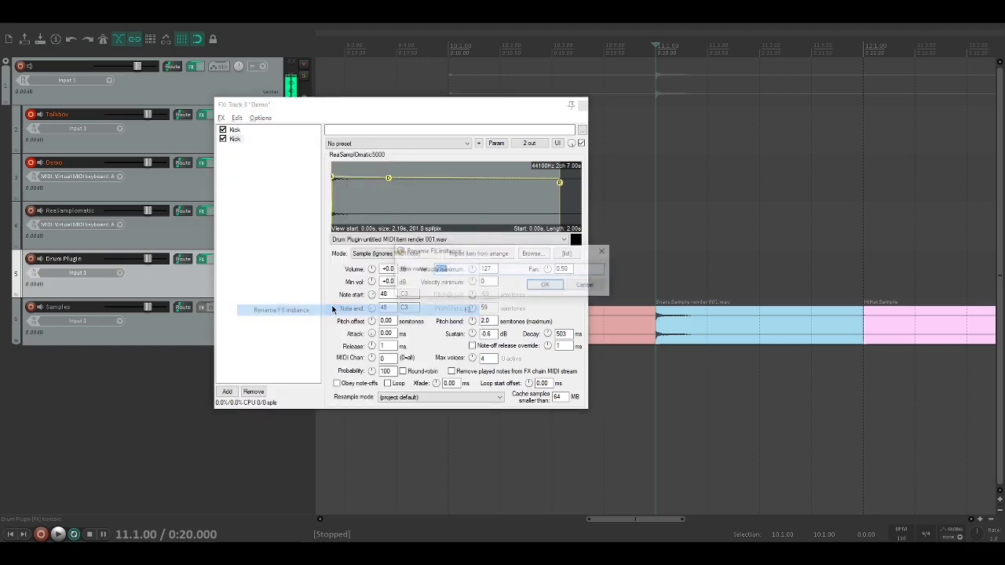
text(Snare)
key(Return)
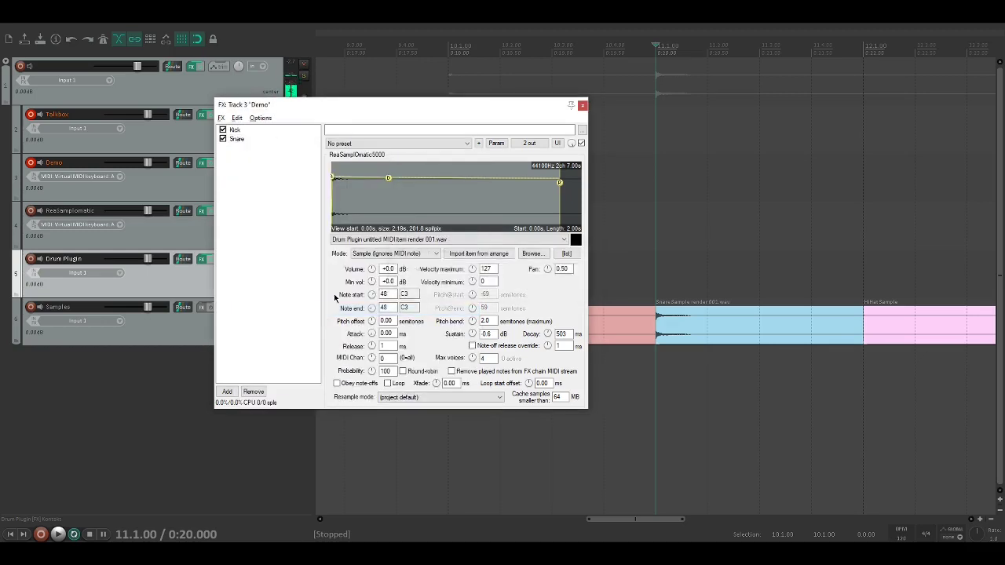
- Import the snare sample item from the arrangement into the Snare sampler instance
click(668, 338)
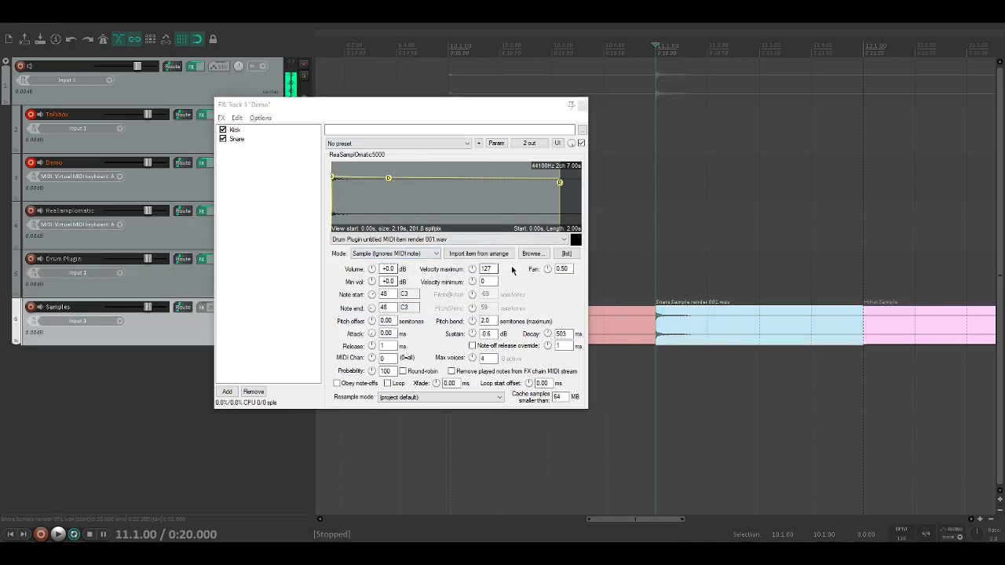
click(485, 256)
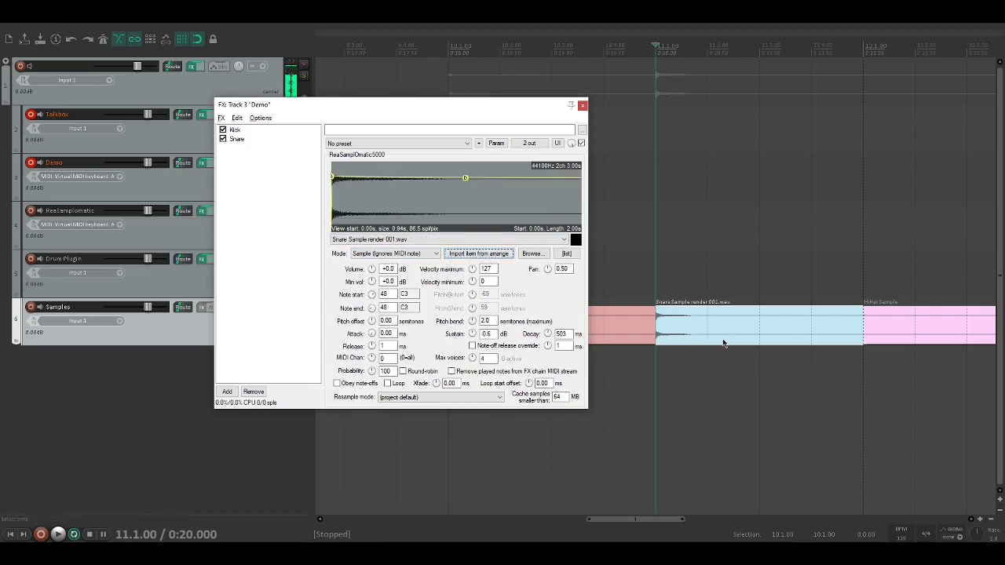
scroll(793, 333, down, 2)
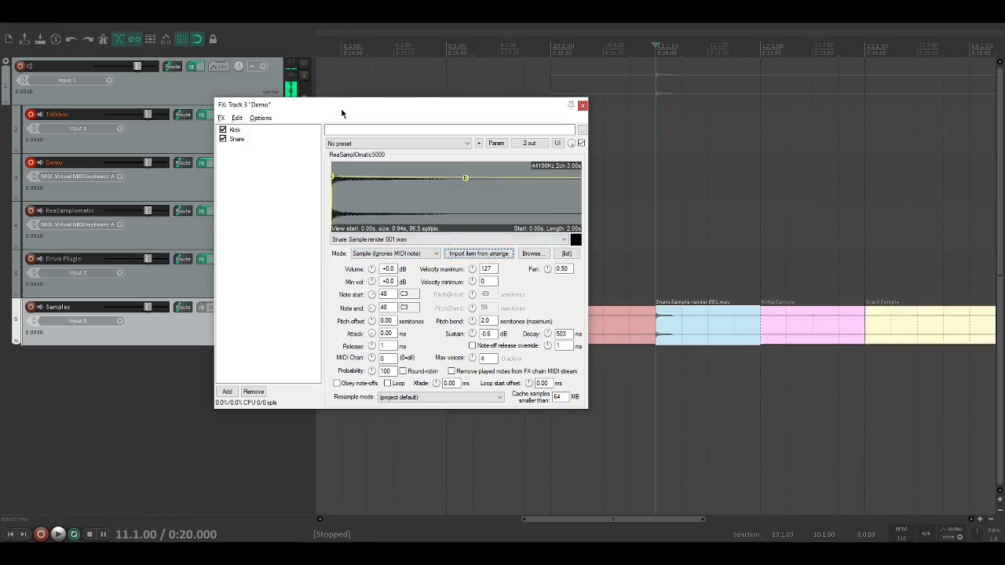
- Arrange the effects and virtual MIDI keyboard windows side by side and audition the C3 and D3 keys
drag(341, 114, 407, 96)
drag(270, 251, 151, 282)
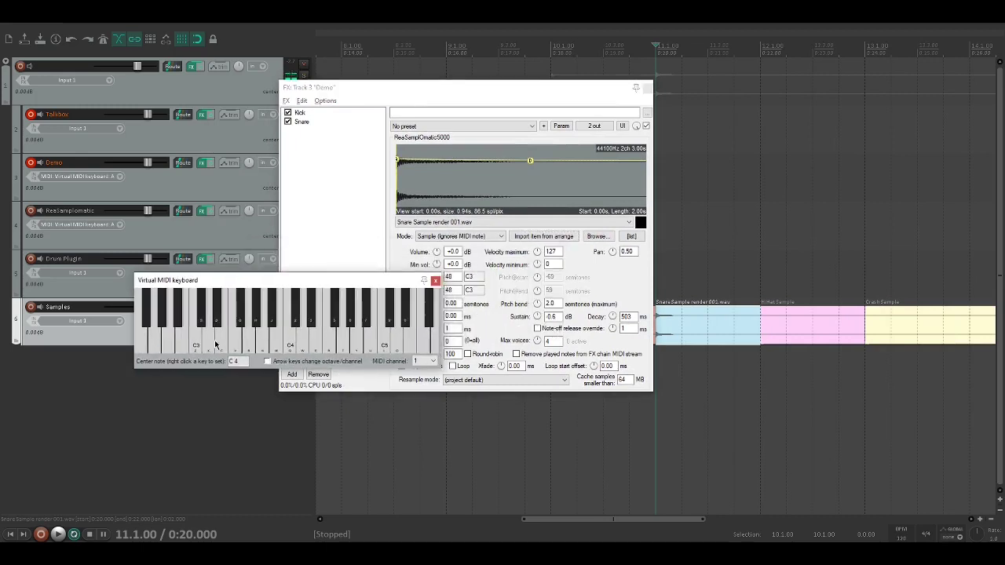
drag(217, 342, 287, 337)
click(197, 351)
drag(308, 281, 205, 308)
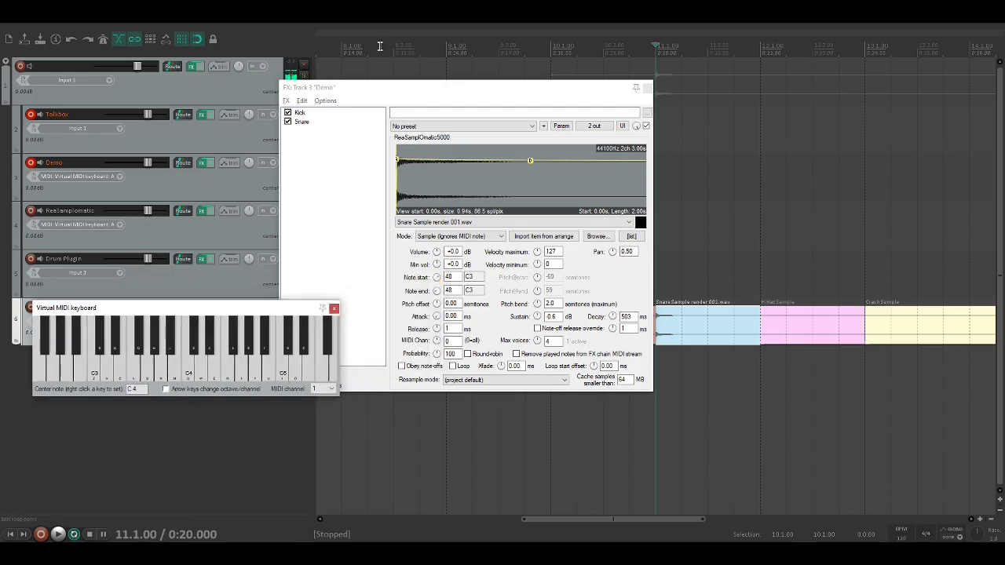
drag(373, 88, 561, 66)
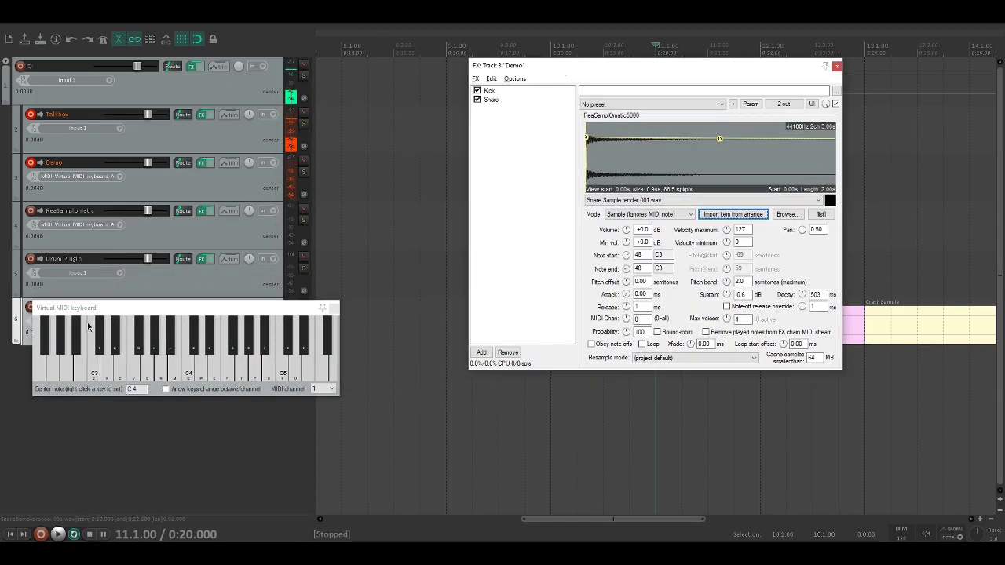
click(88, 356)
click(109, 358)
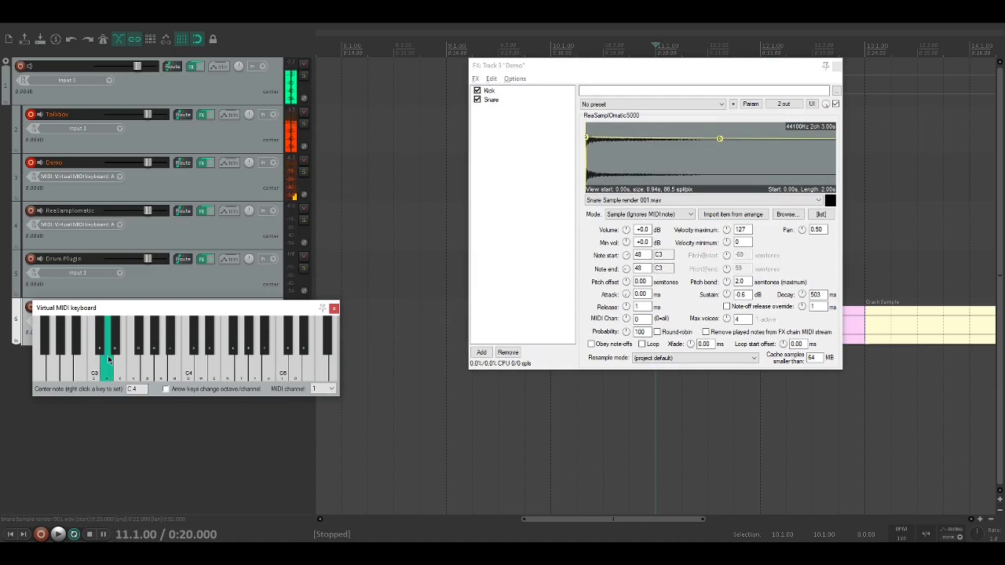
click(108, 359)
click(107, 356)
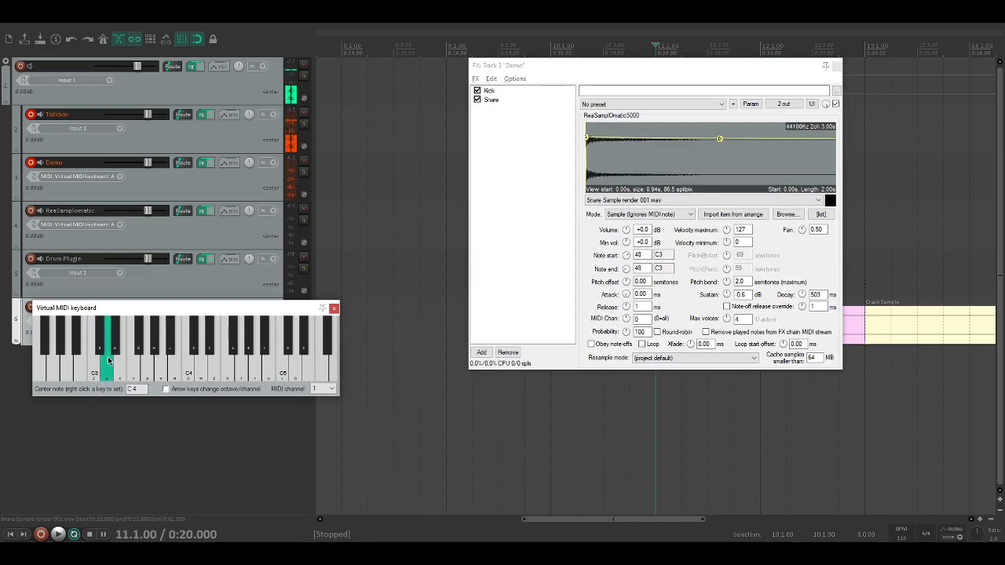
- Set the Snare sampler's note start and note end to 50 (D3) and test the C3 key
click(492, 100)
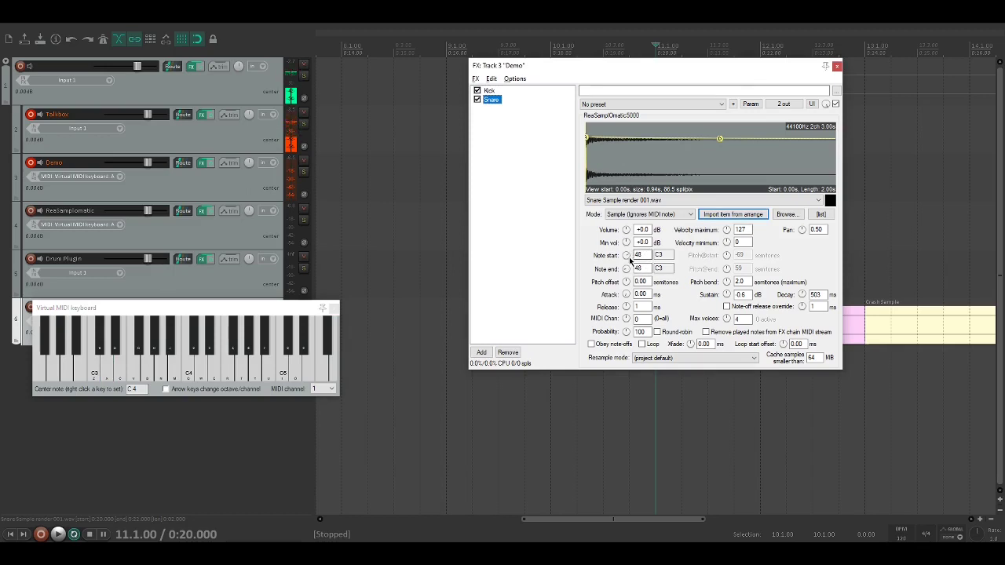
drag(628, 258, 627, 256)
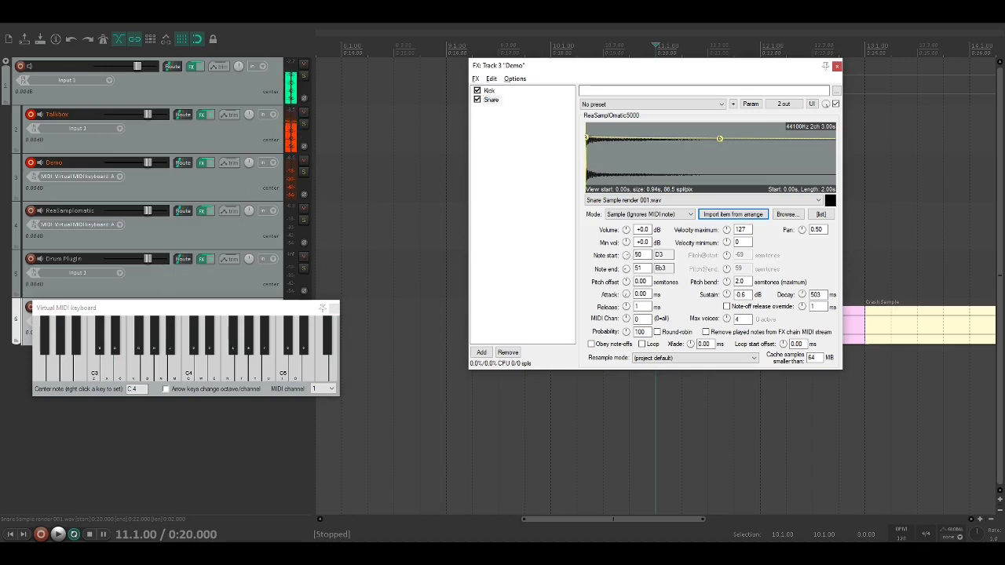
drag(627, 269, 628, 271)
click(94, 372)
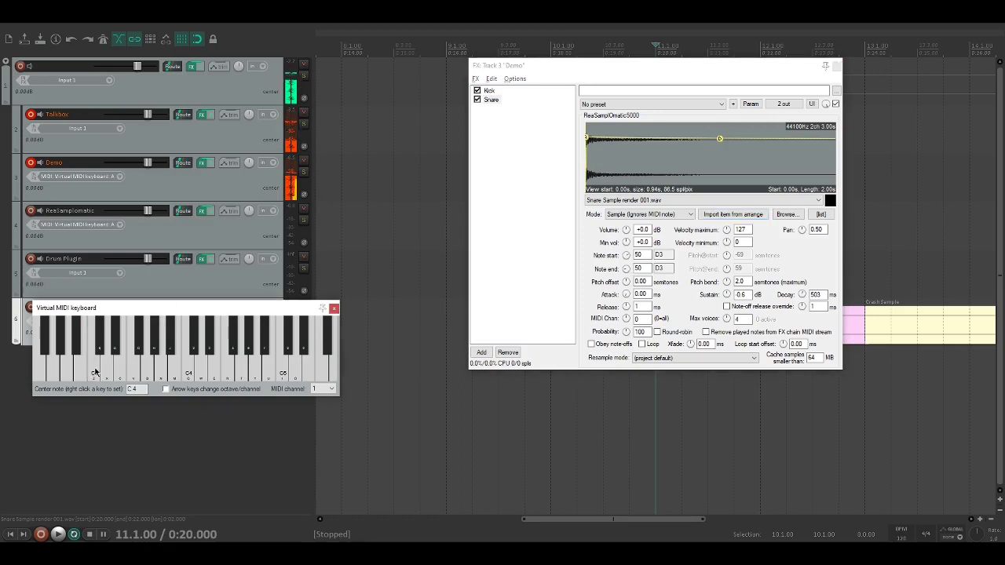
click(99, 370)
click(96, 370)
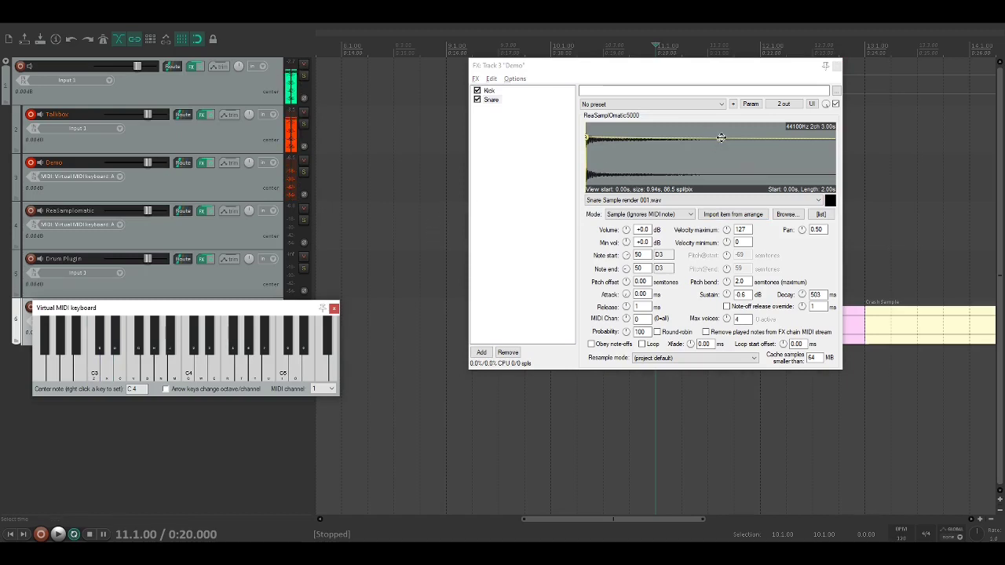
- Shape the Snare sampler's envelope with sustain at -inf dB and decay at about 453 ms
drag(721, 137, 706, 165)
drag(757, 70, 512, 179)
scroll(731, 350, down, 2)
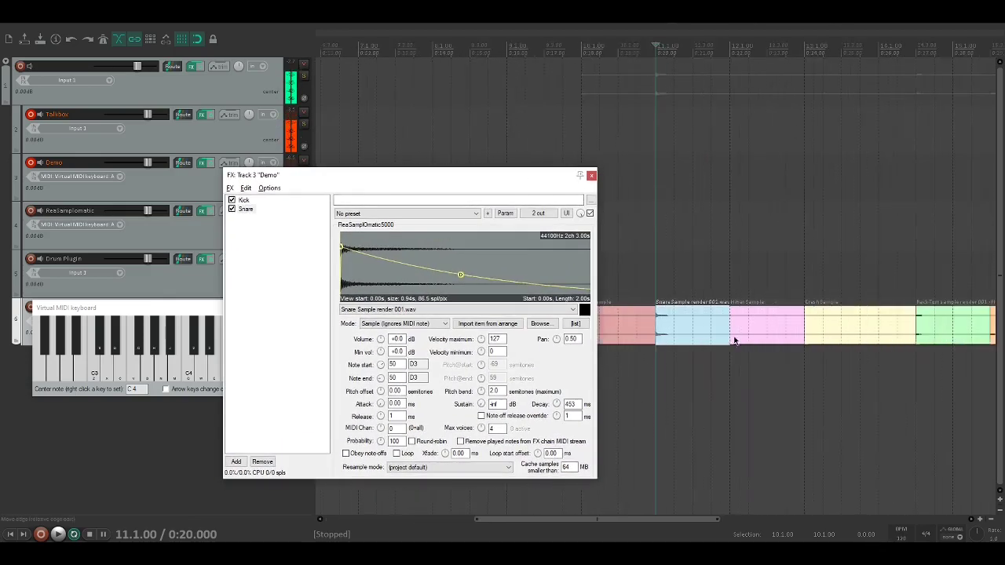
scroll(740, 285, down, 2)
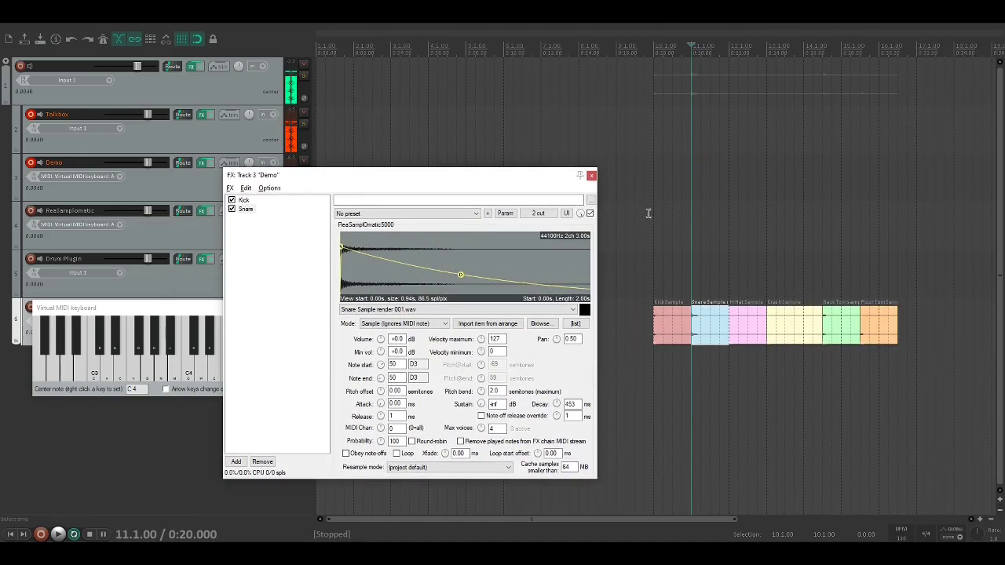
- Record-arm the ReaSamplomatic track in place of the Demo track and review its chain of drum samplers
click(593, 176)
click(338, 307)
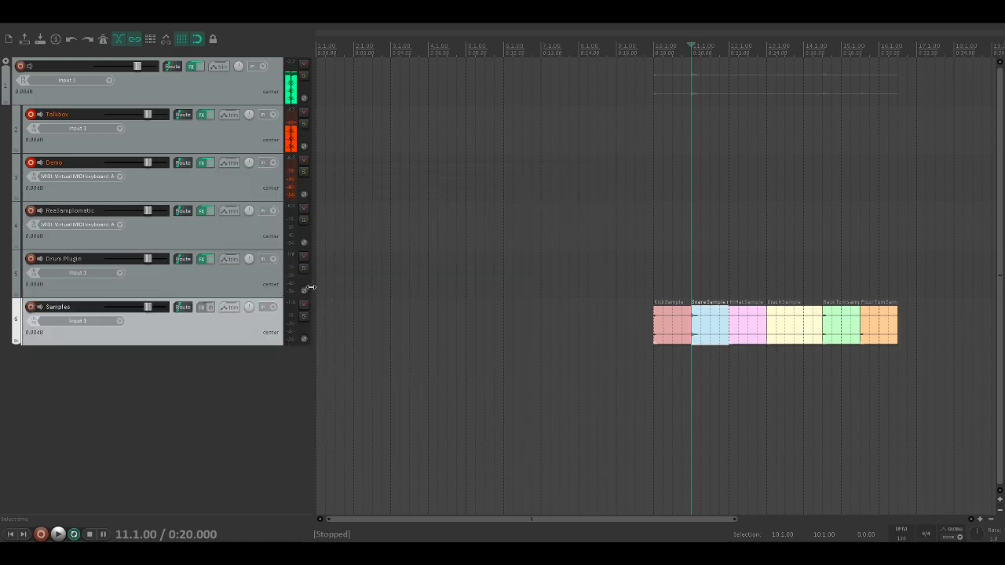
click(33, 208)
click(32, 210)
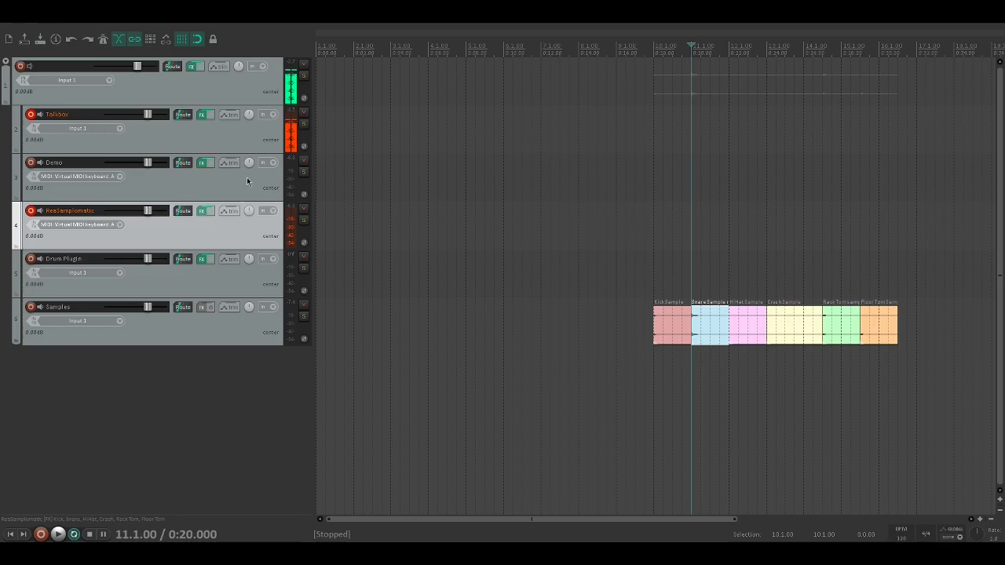
click(202, 210)
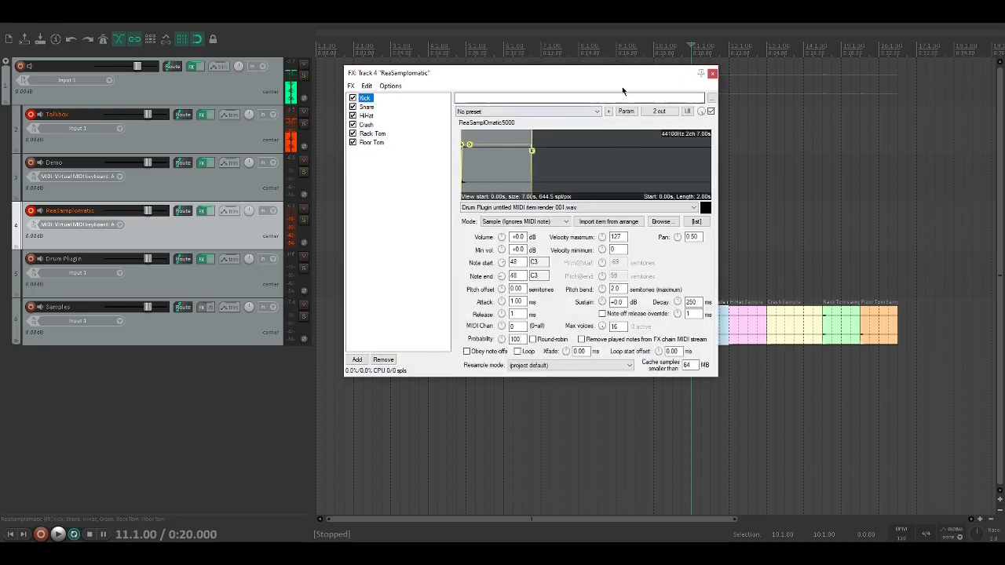
click(712, 74)
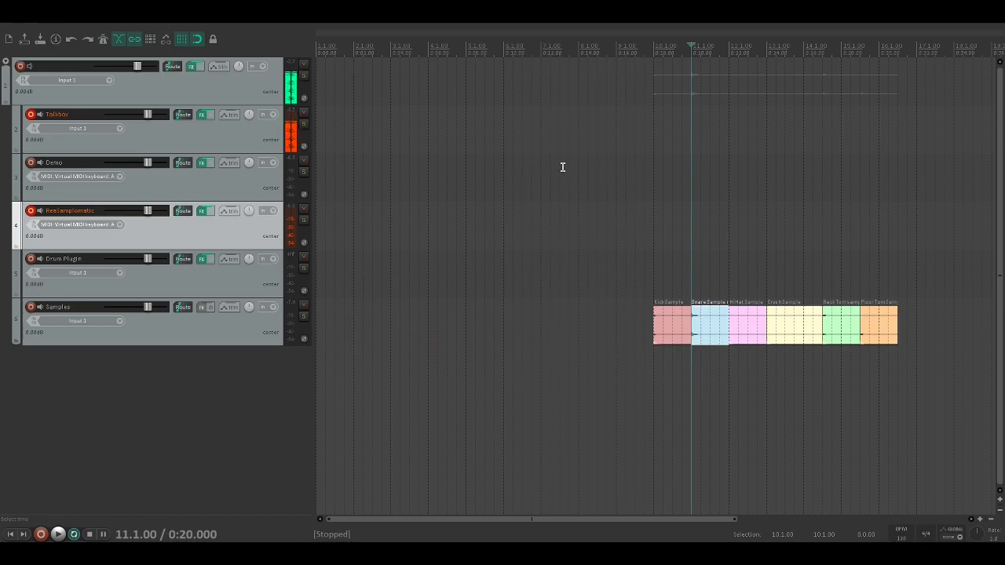
- Play the ReaSamplomatic track's drum sounds from C3 upward on the virtual MIDI keyboard to test them
key(alt+b)
drag(182, 308, 474, 176)
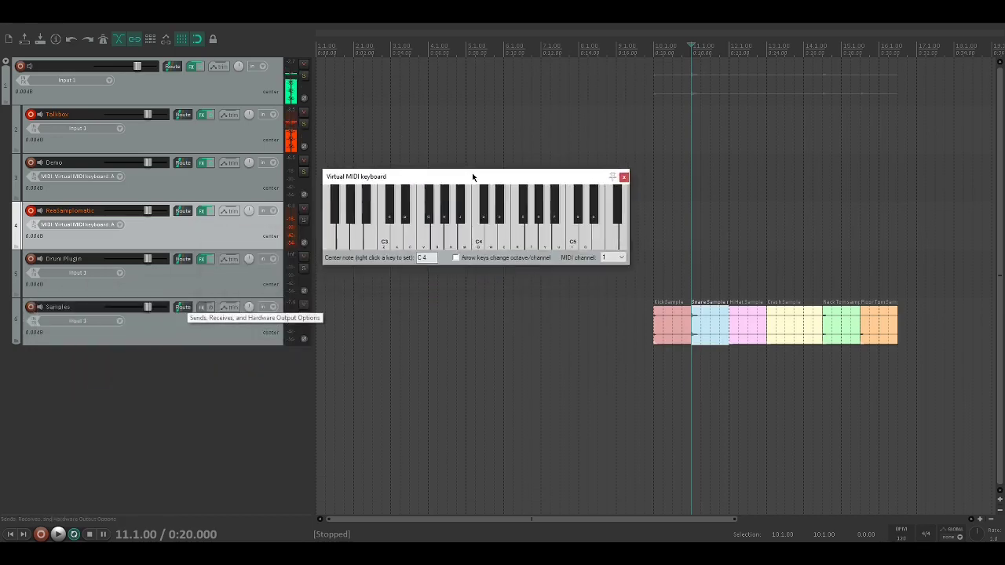
click(395, 244)
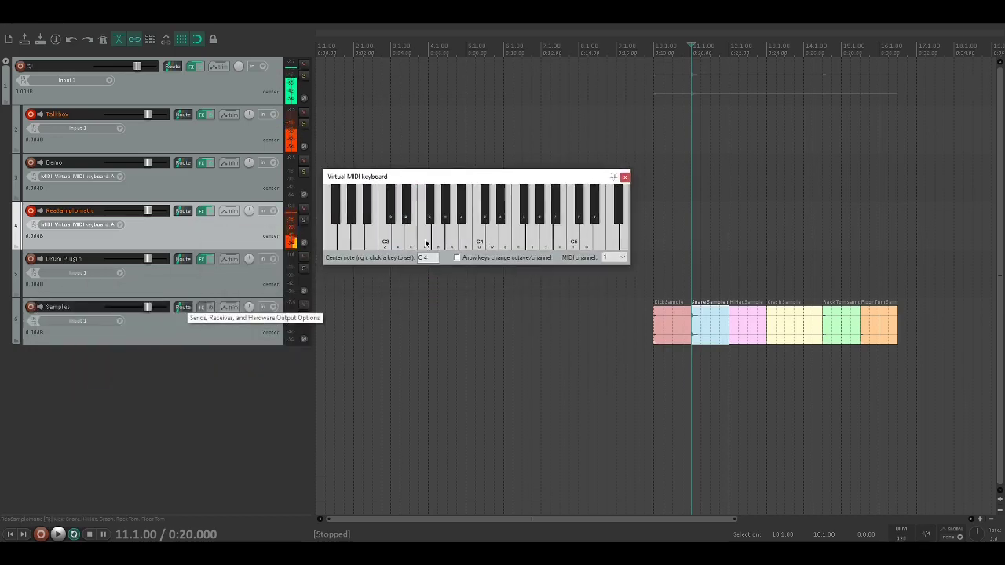
click(451, 242)
click(393, 244)
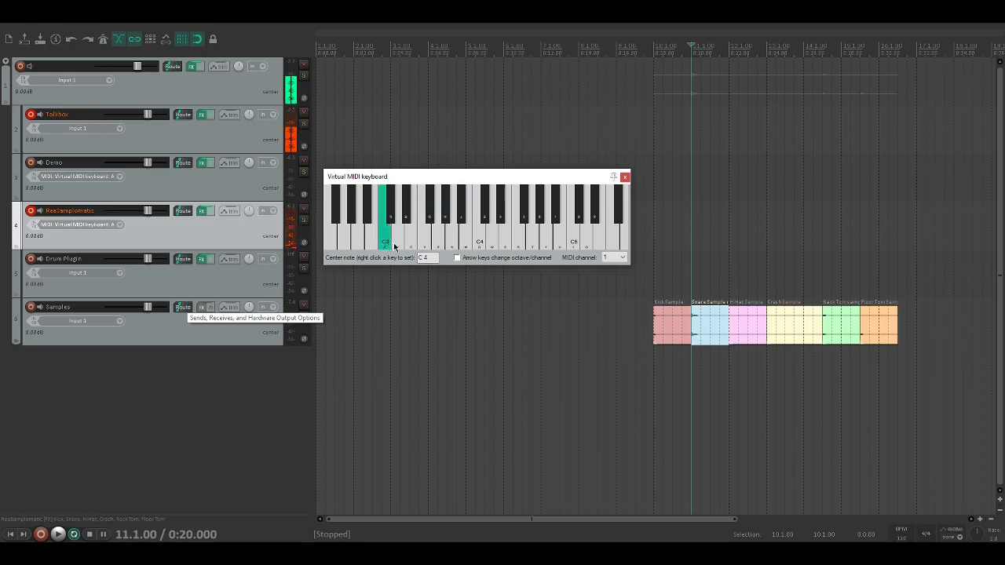
click(444, 243)
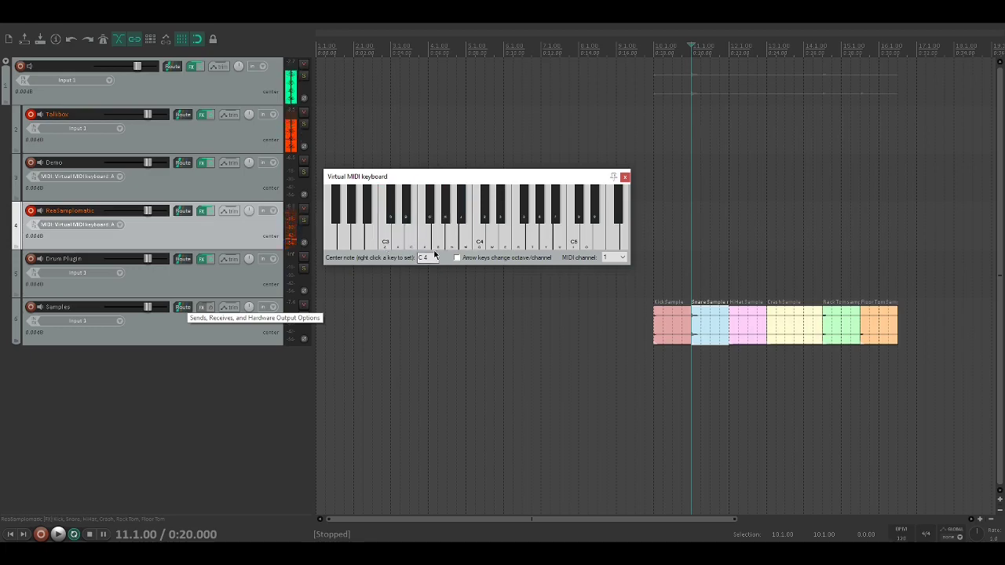
key(z)
key(x)
key(c)
key(v)
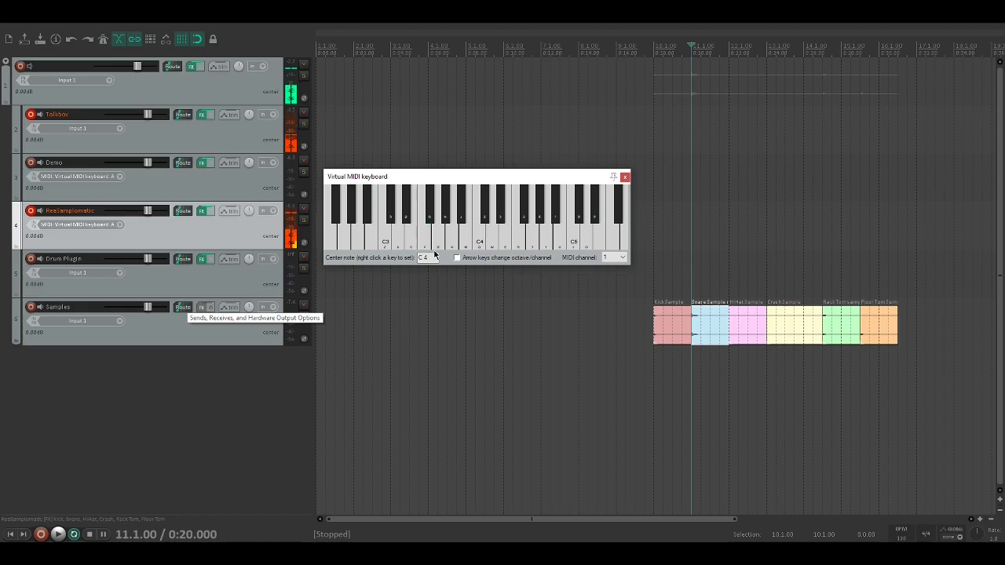
key(z)
key(x)
key(c)
key(b)
key(n)
click(626, 177)
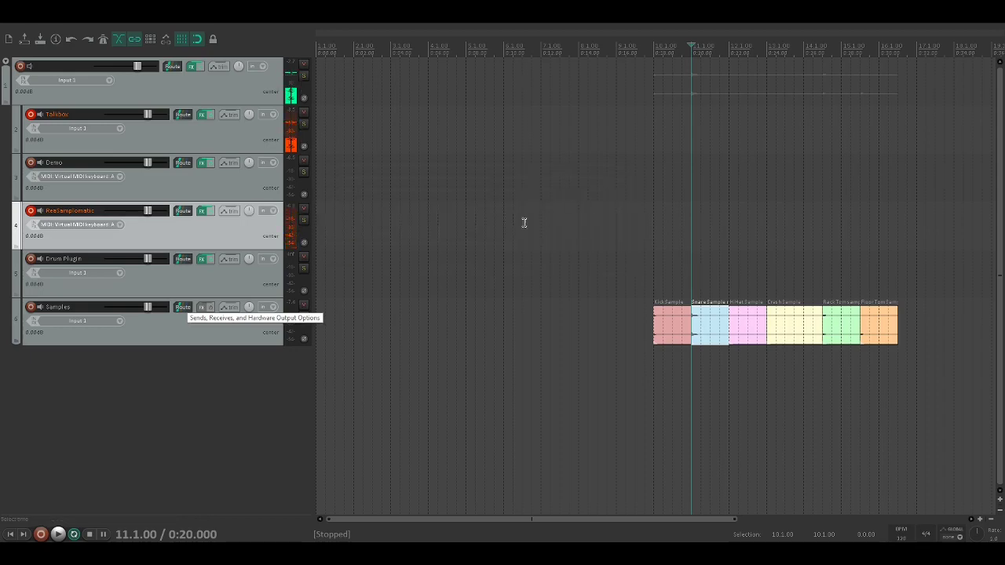
- Delete all drum sample items from the Samples track and place the edit cursor at the project start
click(342, 239)
click(329, 240)
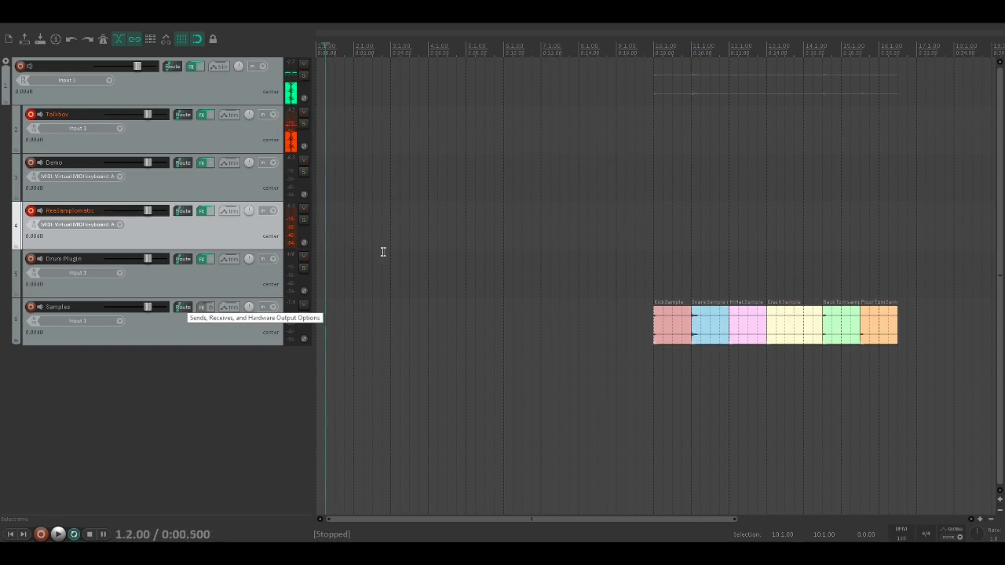
click(667, 334)
shift+click(880, 330)
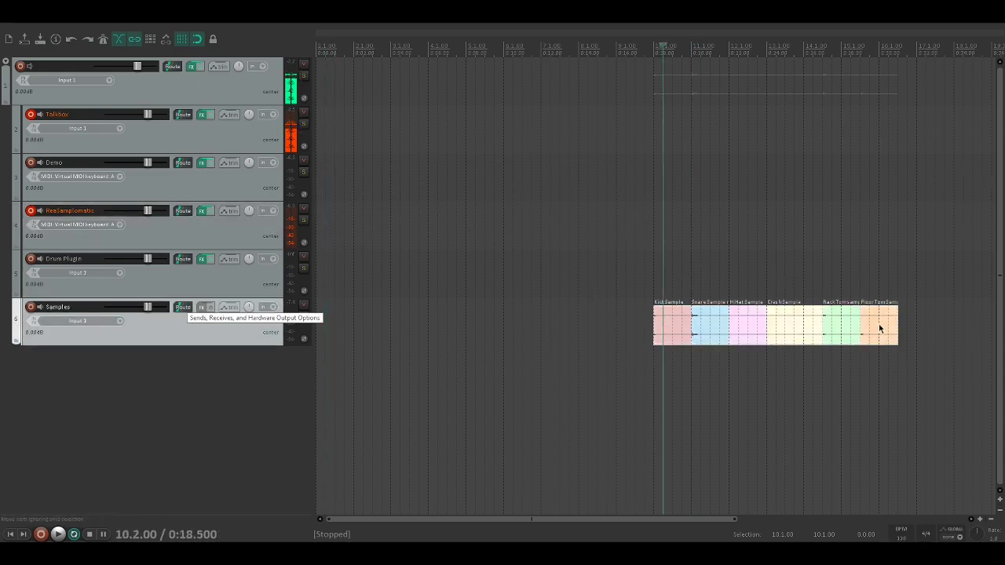
key(ctrl+z)
click(317, 241)
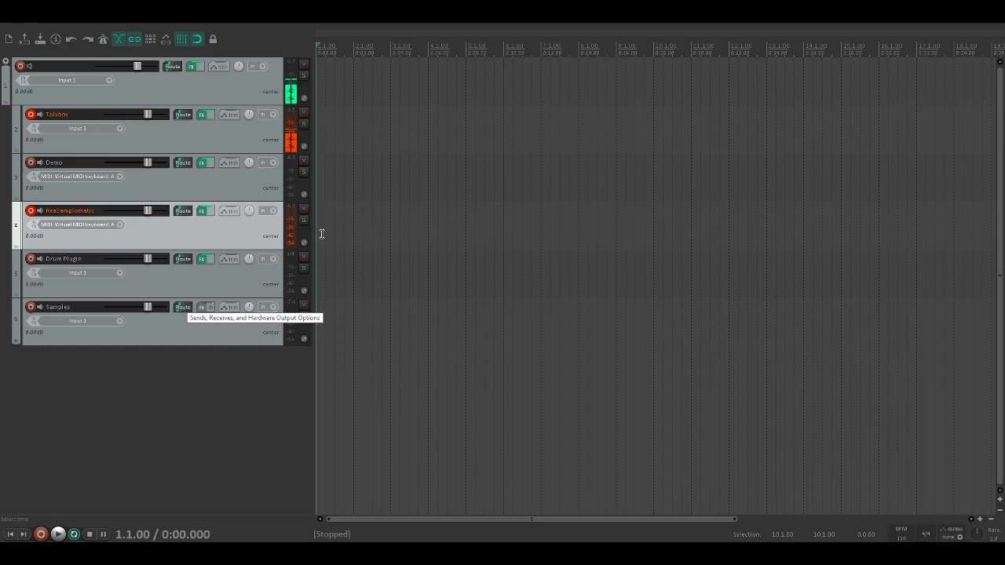
text(c)
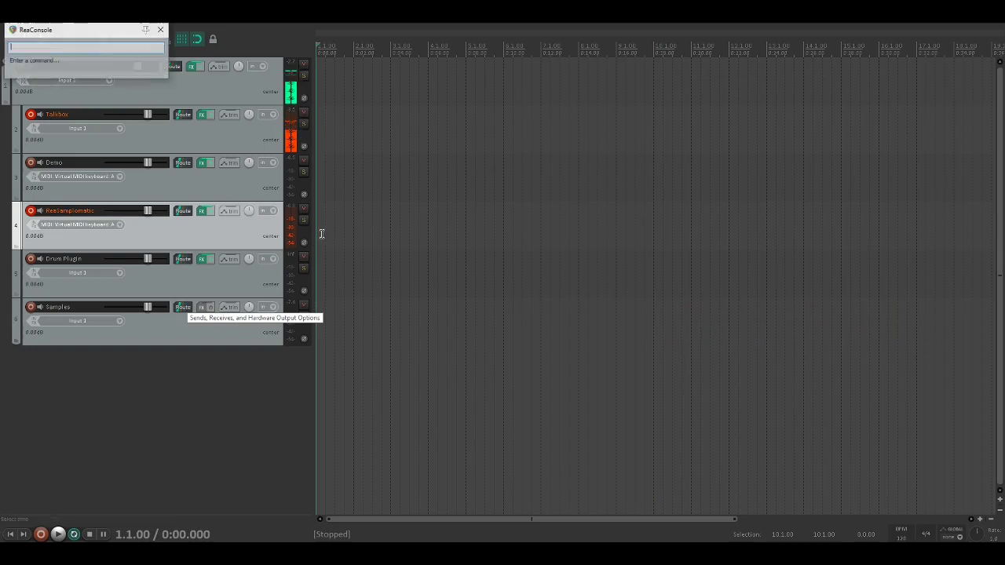
text(c)
click(161, 29)
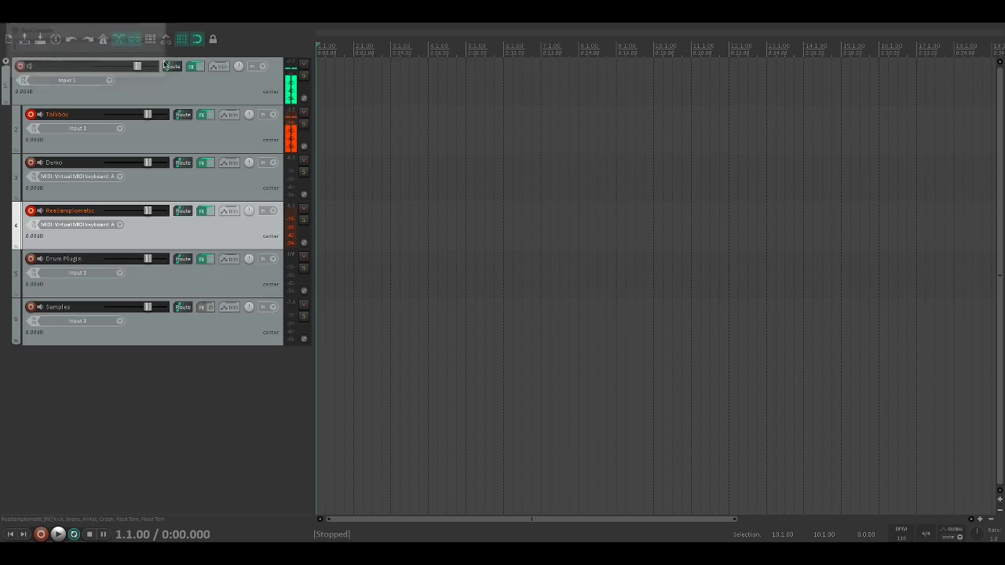
- Rehearse a kick, snare and hi-hat beat on the virtual MIDI keyboard
click(269, 442)
key(alt+b)
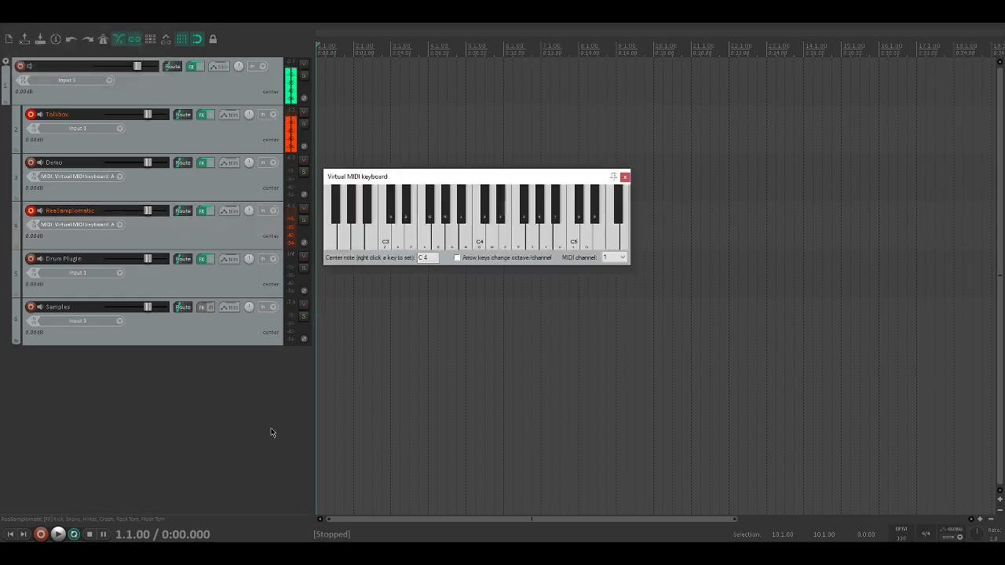
drag(405, 179, 417, 184)
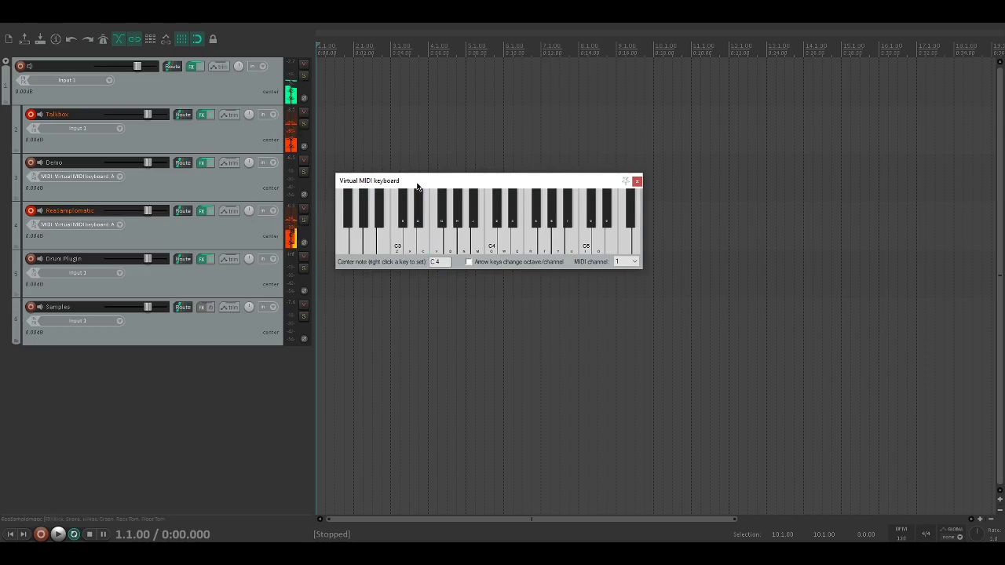
key(c)
key(x)
key(z)
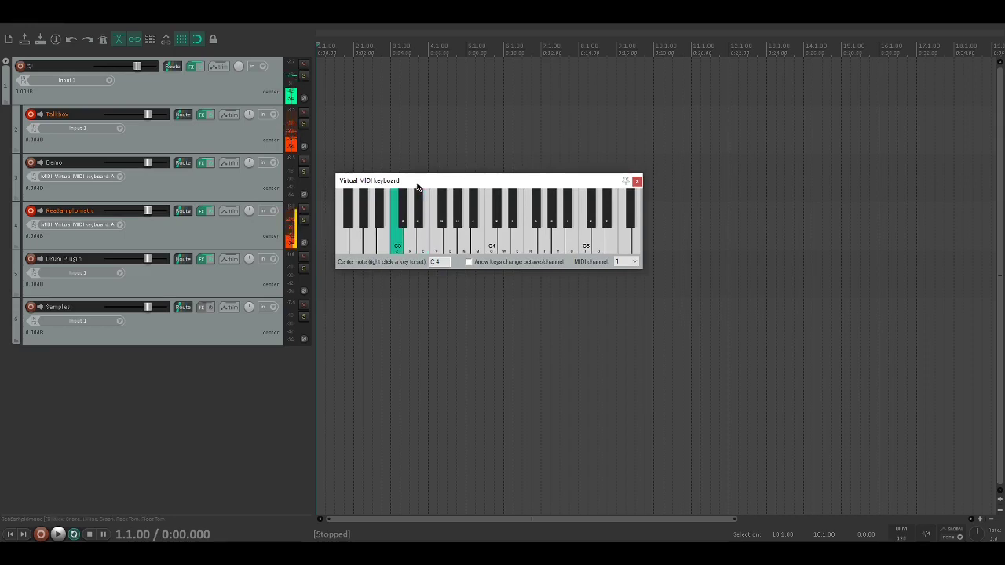
key(c)
key(z)
key(x)
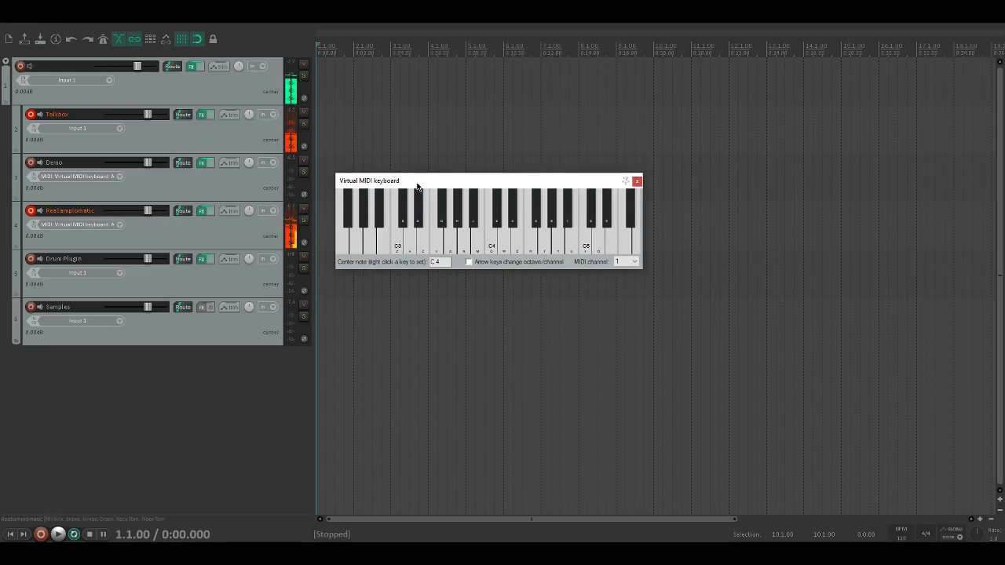
key(c)
key(z)
key(x)
key(z)
key(c)
key(x)
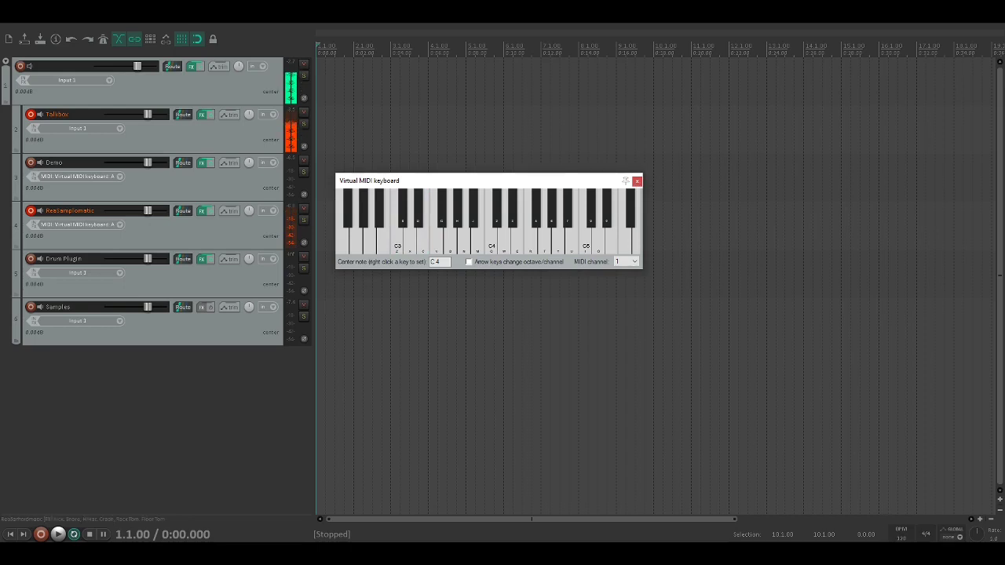
- Set the project tempo to 55 BPM and close the virtual MIDI keyboard
click(909, 533)
click(909, 533)
click(637, 181)
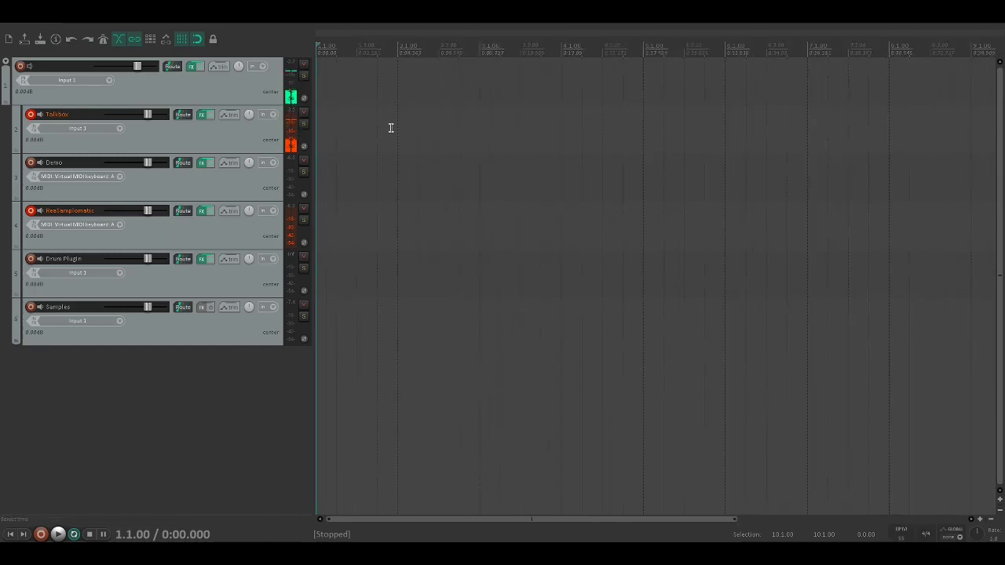
- Turn on the metronome and adjust its settings for a lead-in before recording
click(103, 39)
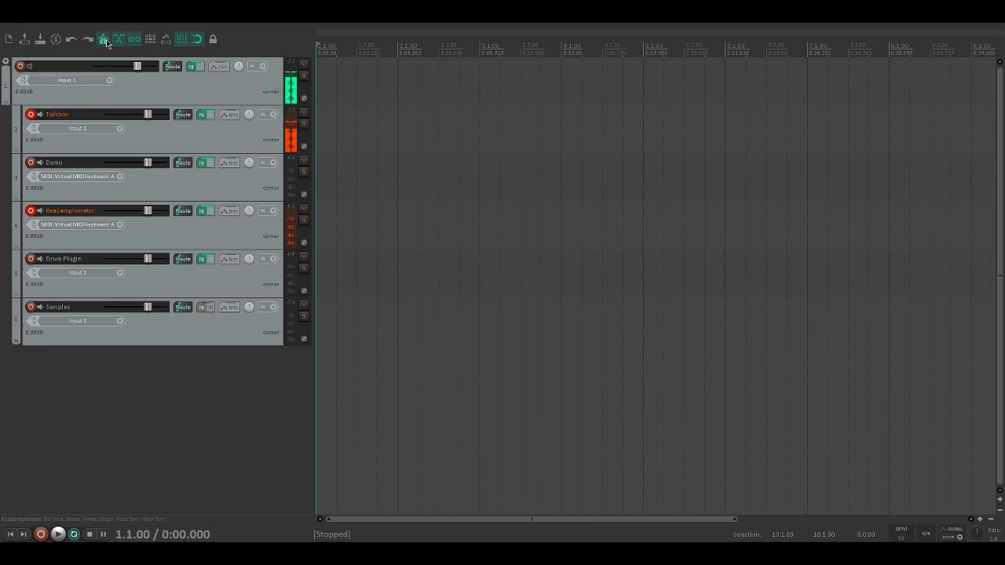
right_click(104, 38)
drag(150, 140, 155, 153)
click(233, 62)
key(ctrl+r)
text(cc)
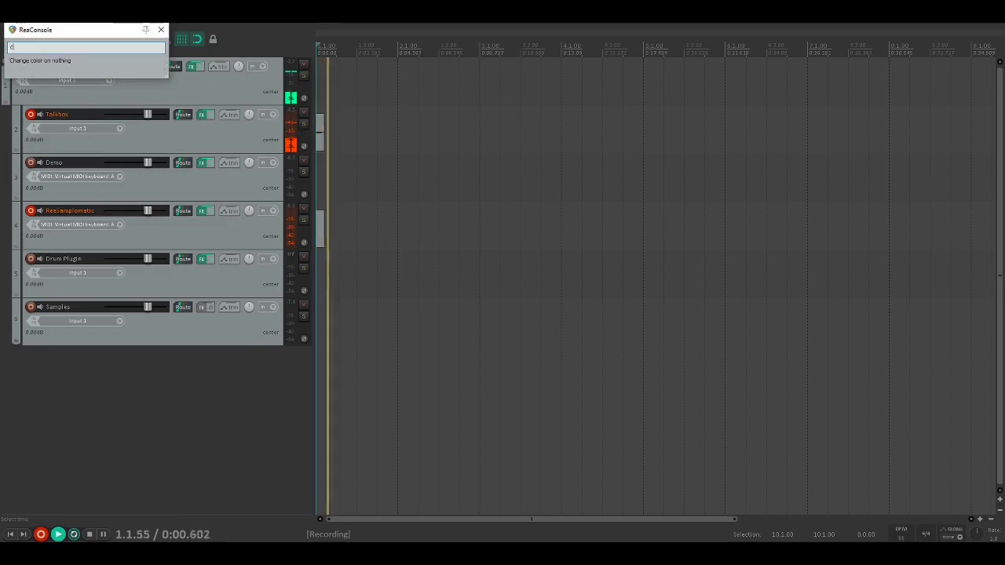
click(161, 31)
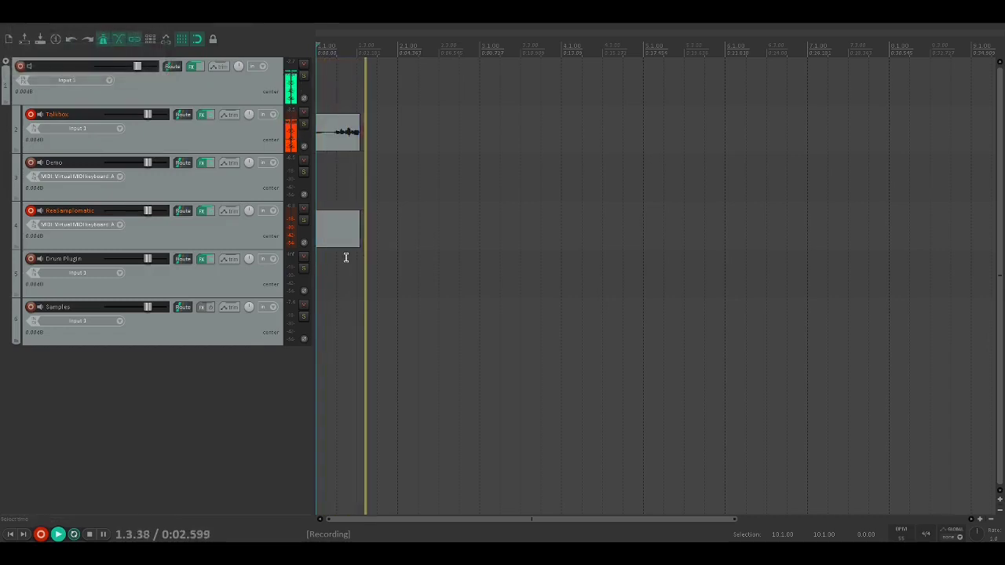
click(345, 259)
key(space)
click(342, 233)
shift+click(338, 145)
key(Delete)
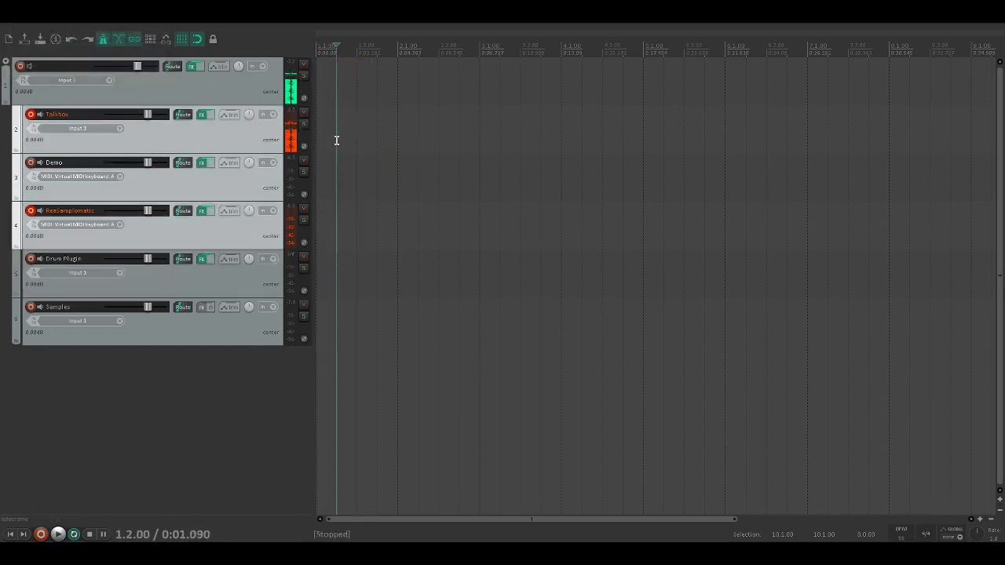
- Return the edit cursor to the project start and reopen the virtual MIDI keyboard, placing it below the ReaSamplomatic track
click(318, 141)
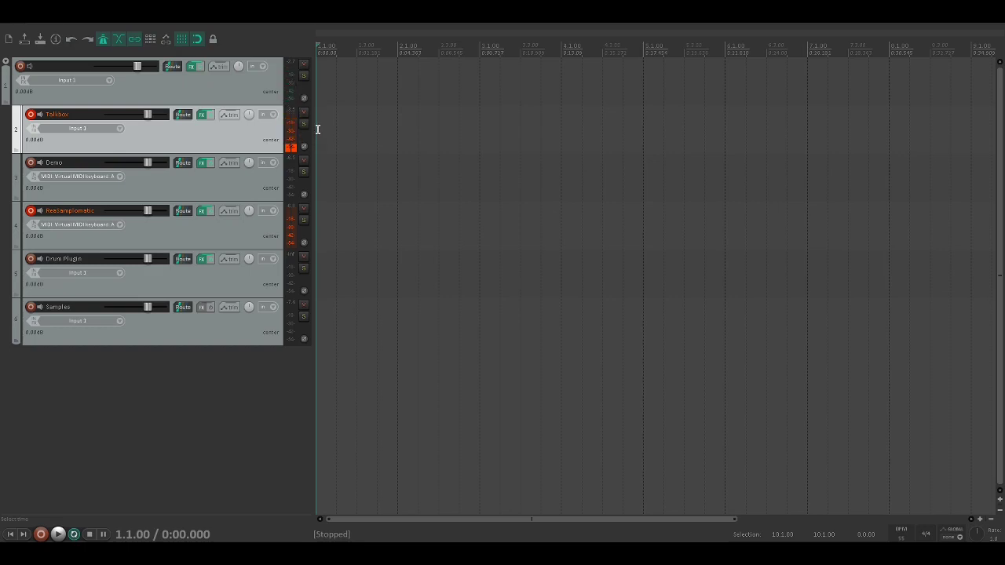
key(alt+b)
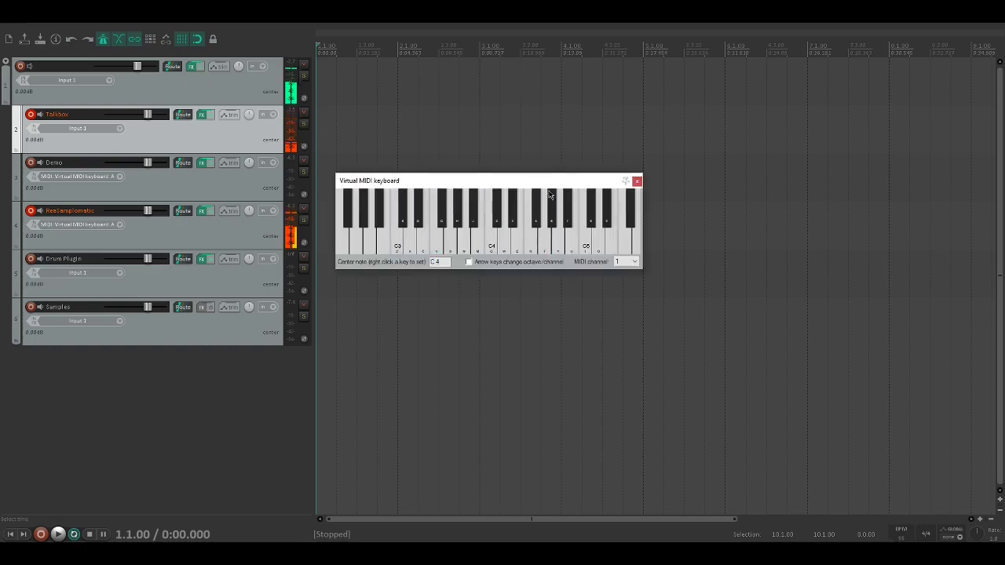
drag(437, 185, 393, 288)
- Record a four-bar kick, snare and hi-hat beat ending with crash hits on the ReaSamplomatic track using the virtual MIDI keyboard
key(ctrl+r)
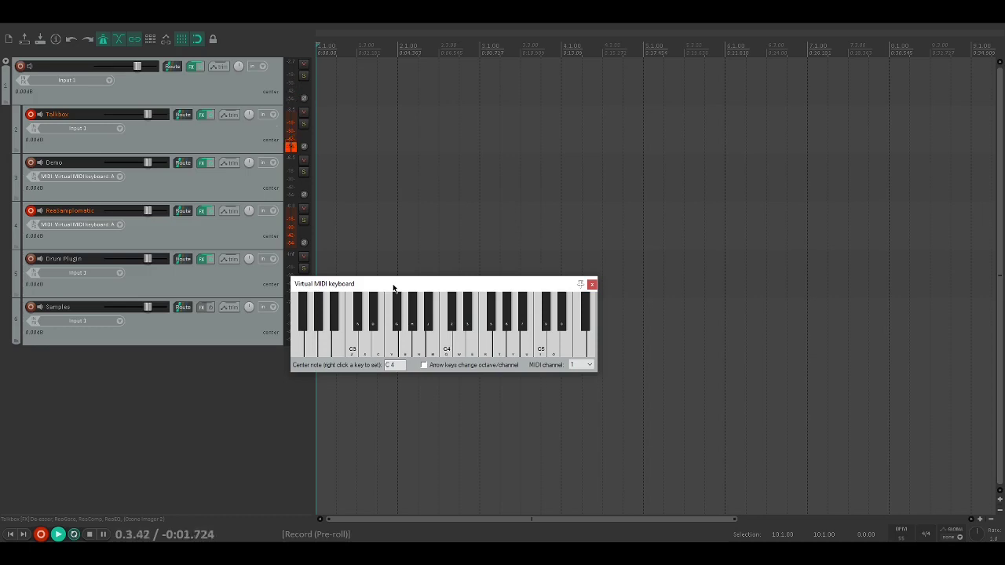
key(z)
key(c)
key(c)
key(c)
key(c)
key(c)
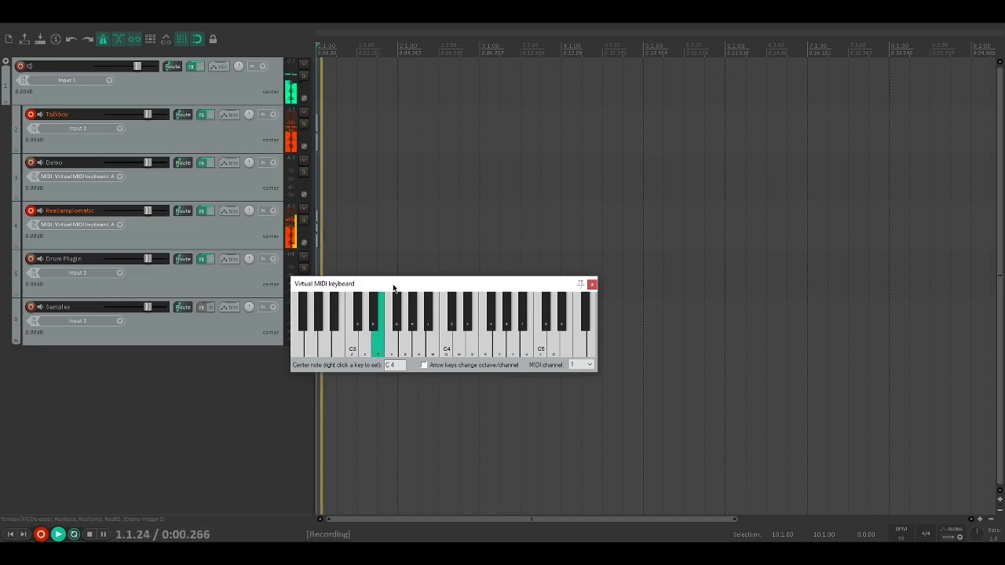
key(z)
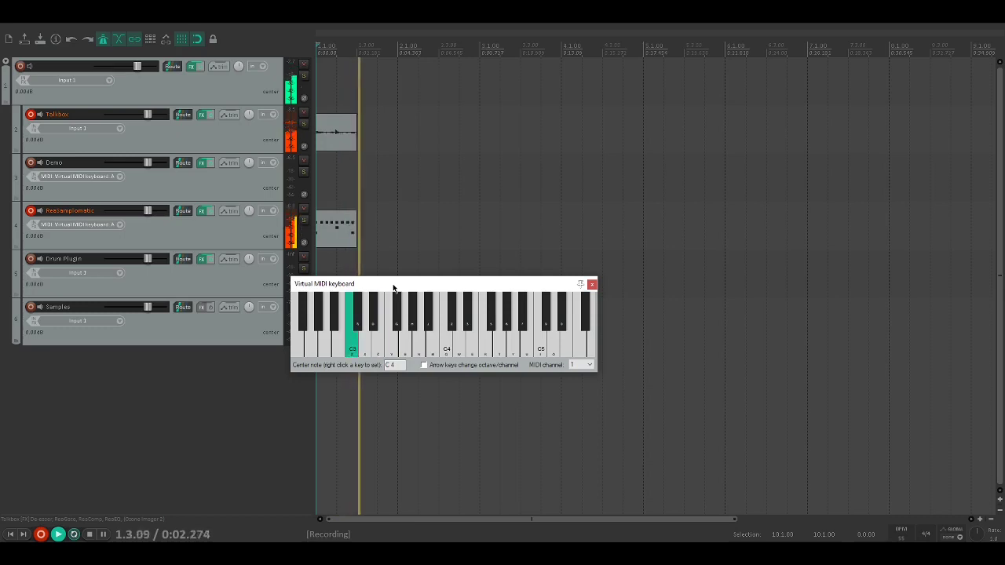
key(c)
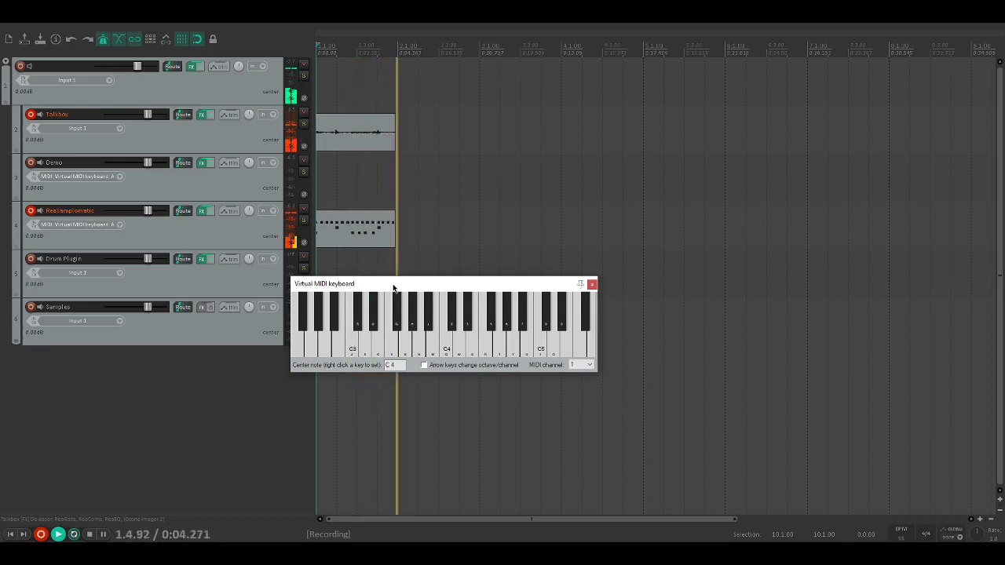
key(c)
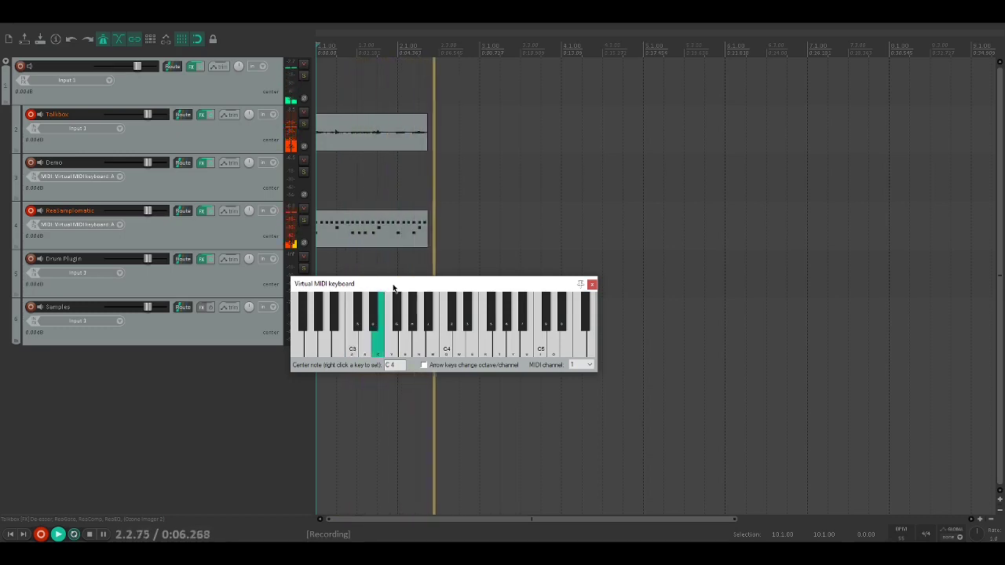
key(z)
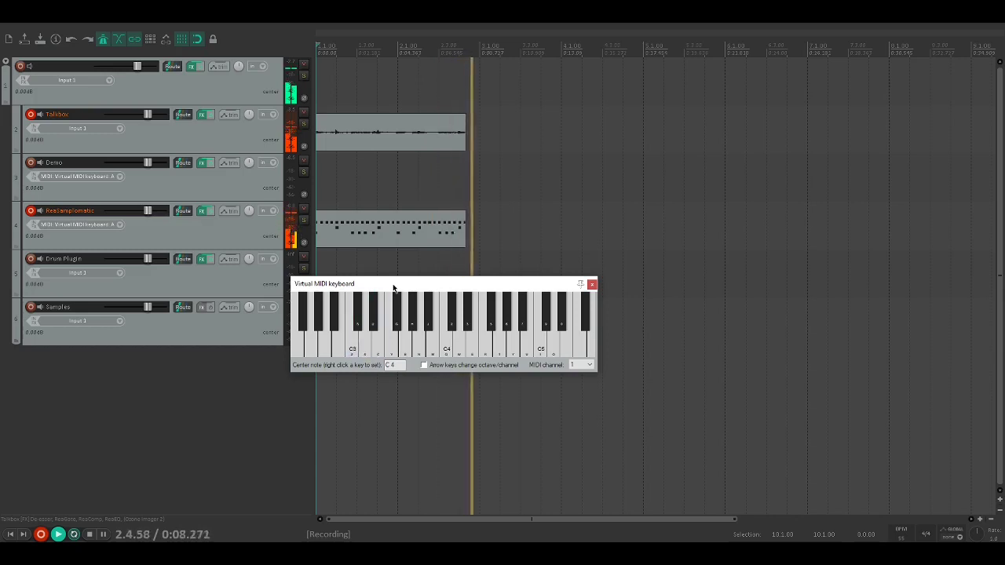
key(z)
key(c)
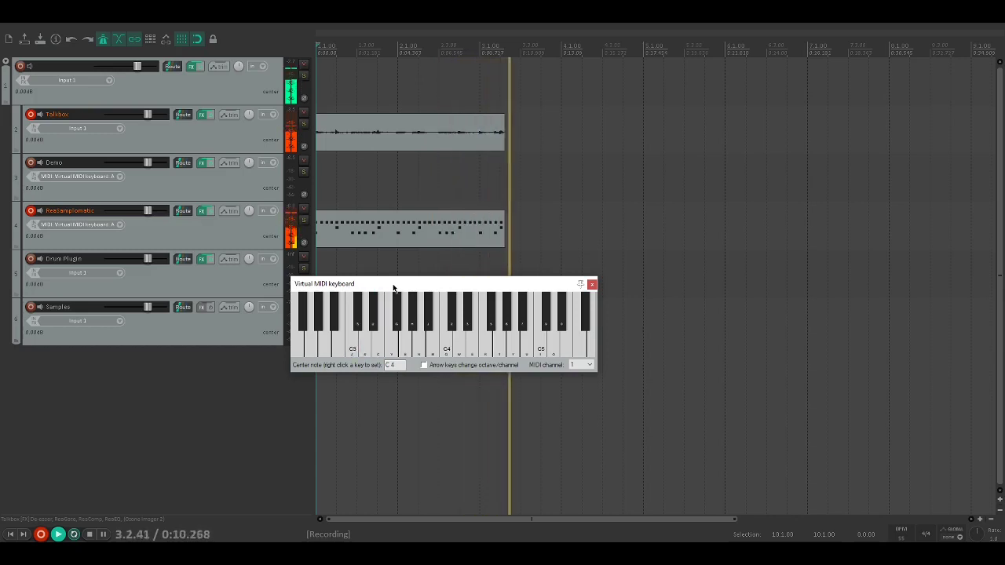
key(z)
key(c)
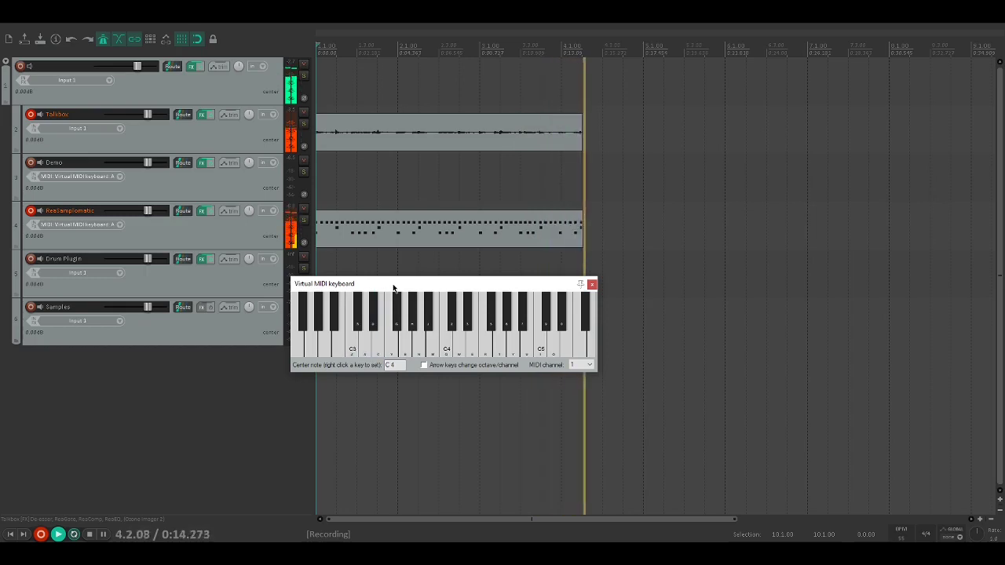
key(c)
key(v)
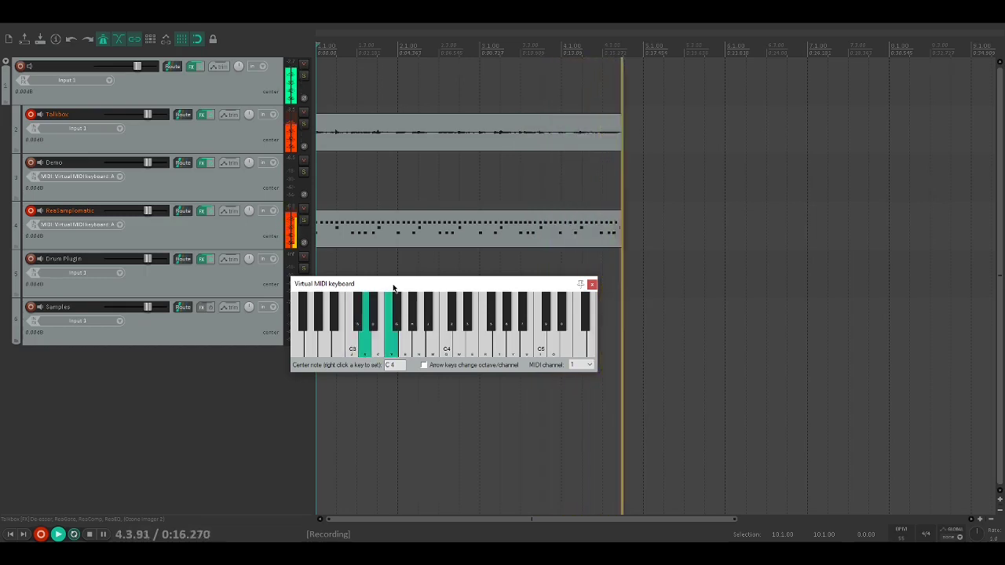
key(x)
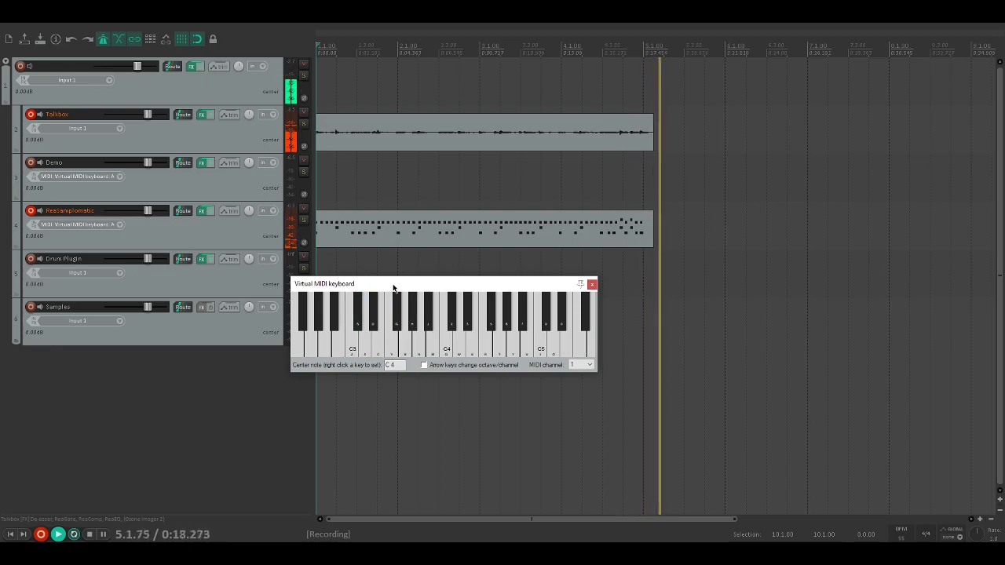
key(space)
- Delete the audio item recorded on the Talkbox track and close the virtual MIDI keyboard
click(499, 130)
key(Delete)
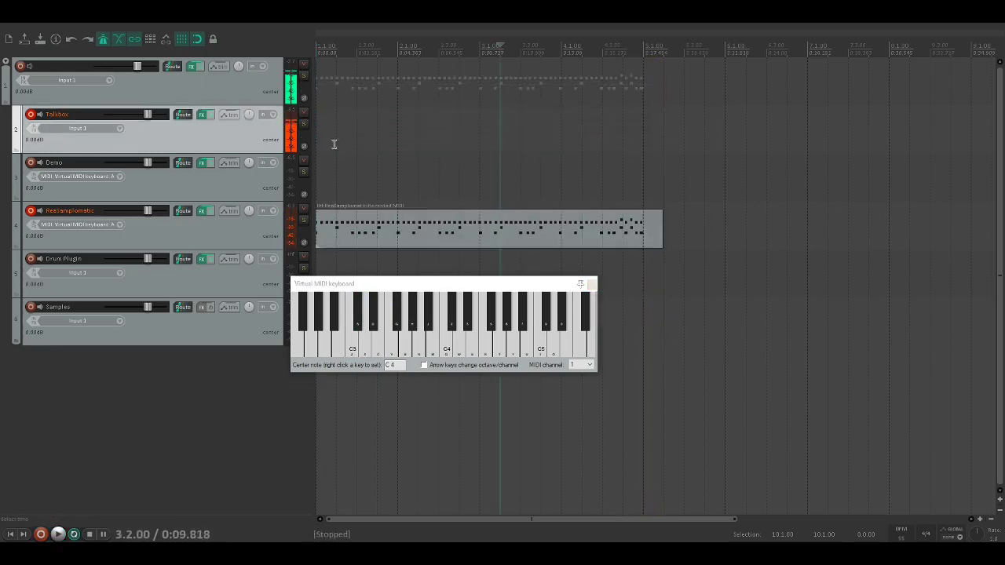
click(593, 285)
- Apply the ReaSamplomatic track's FX to its recorded MIDI item as a new take
scroll(573, 312, up, 3)
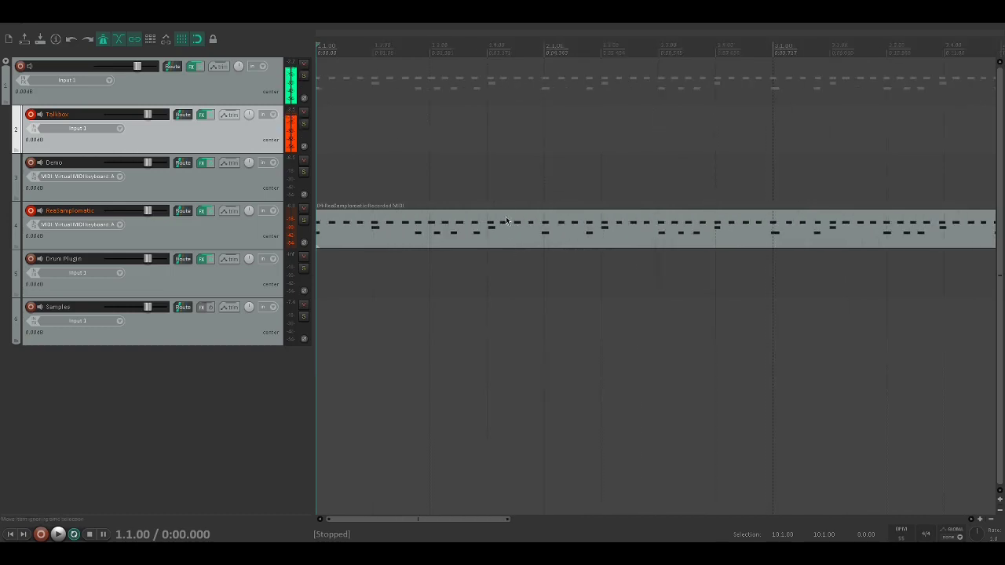
scroll(473, 280, down, 4)
scroll(473, 292, up, 2)
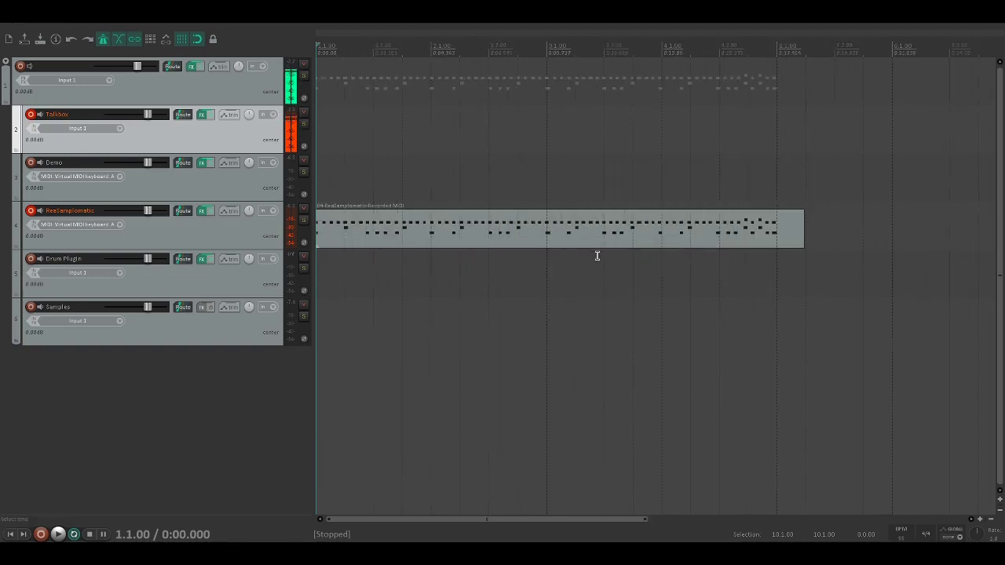
drag(321, 270, 241, 272)
click(154, 240)
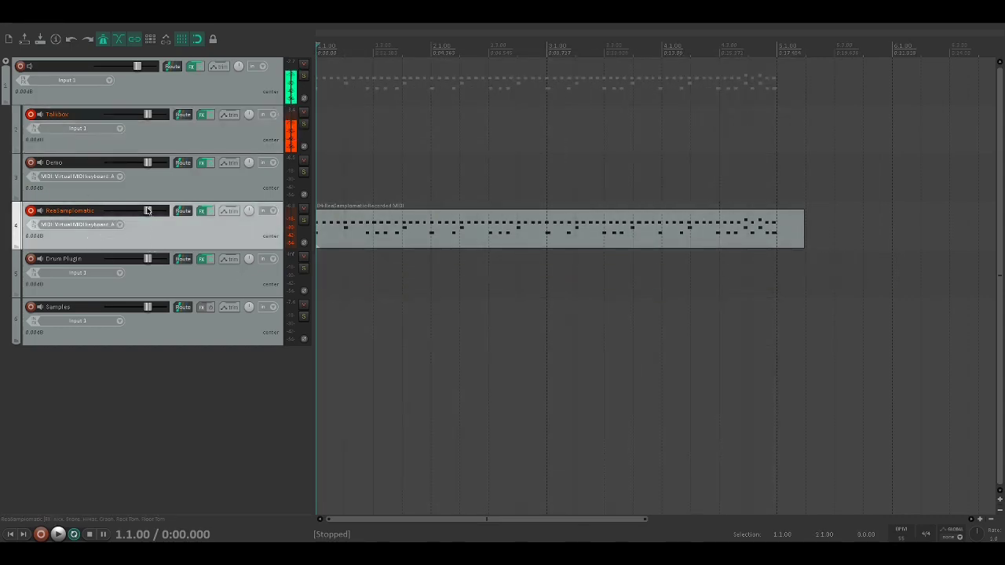
right_click(361, 228)
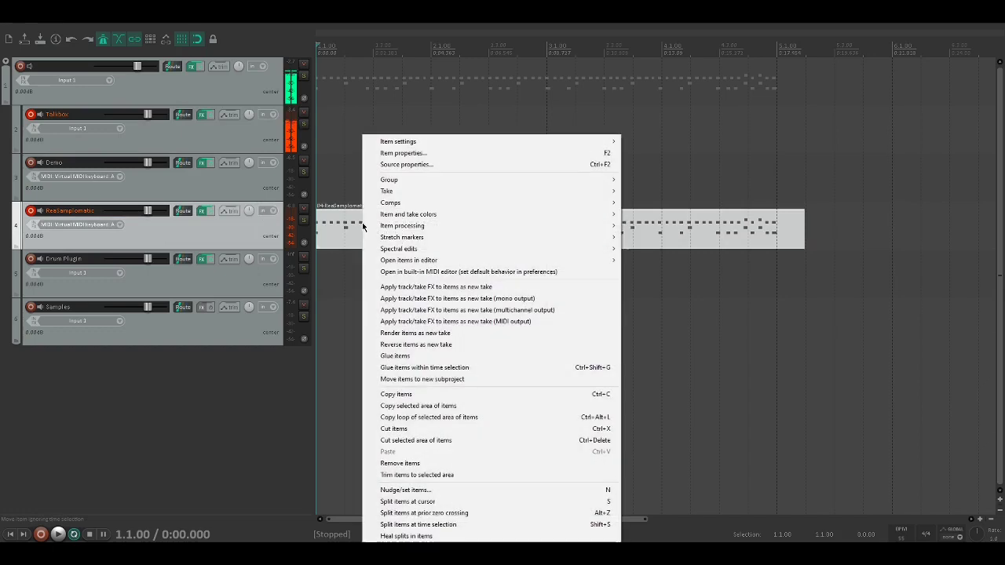
click(429, 291)
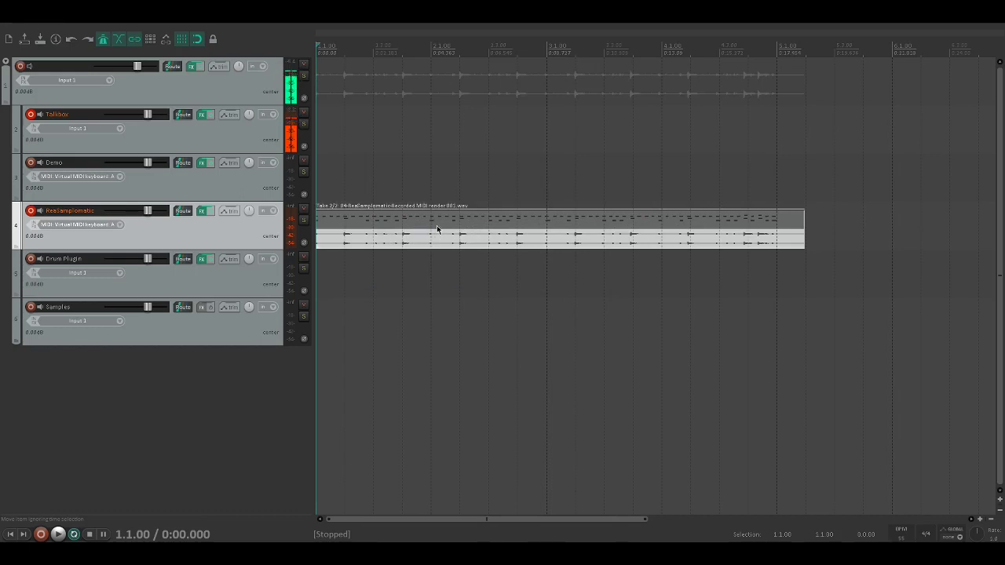
- Try deleting the MIDI take from the ReaSamplomatic item, and undo the deletion
click(442, 224)
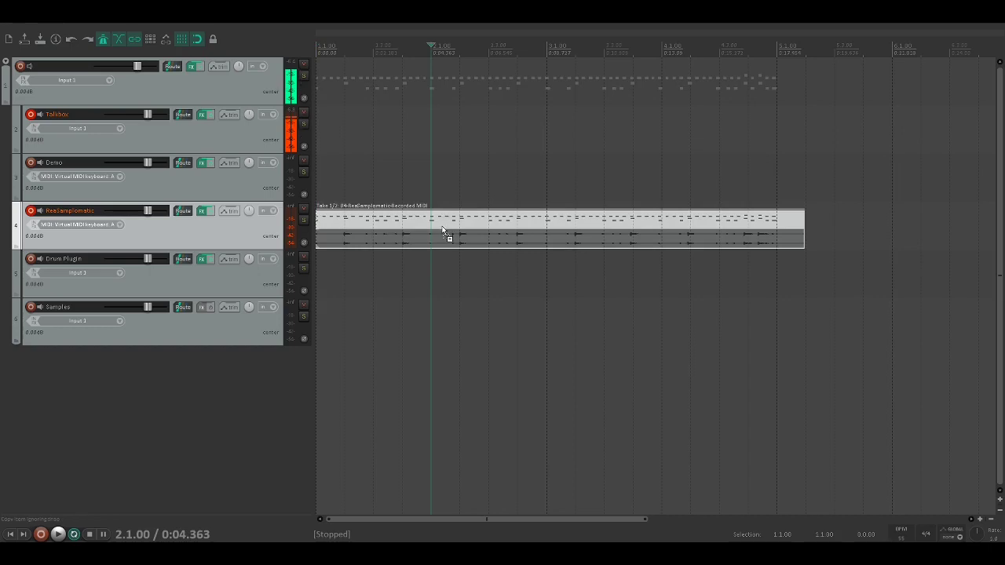
key(Delete)
click(489, 303)
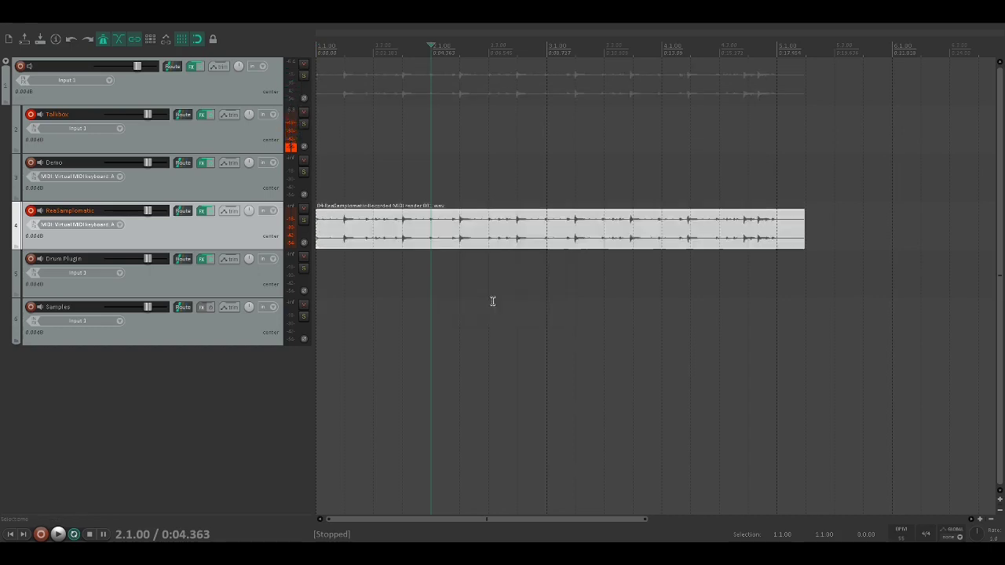
key(ctrl+z)
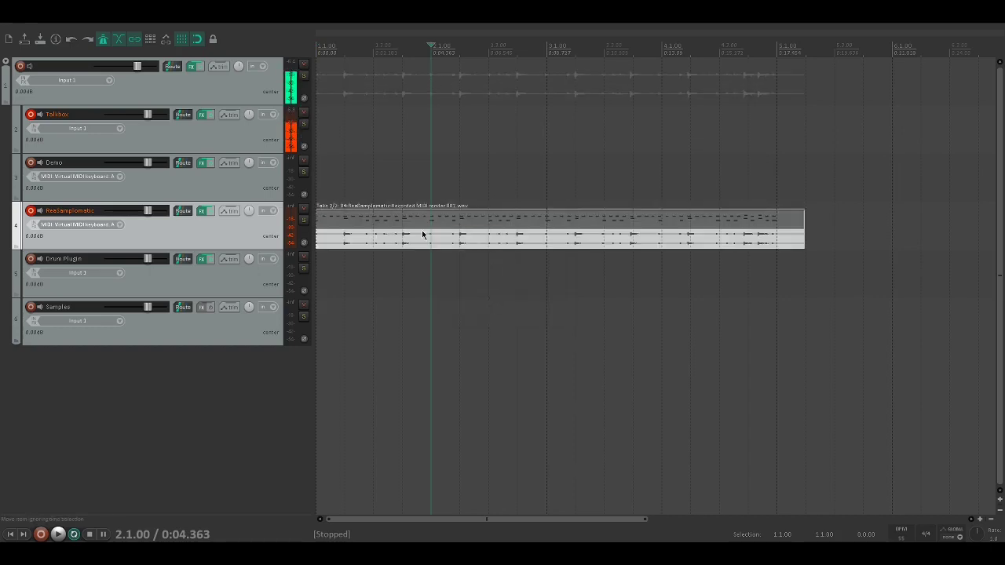
- Explode all takes of the ReaSamplomatic item in place
click(423, 230)
right_click(427, 220)
mouse_move(478, 194)
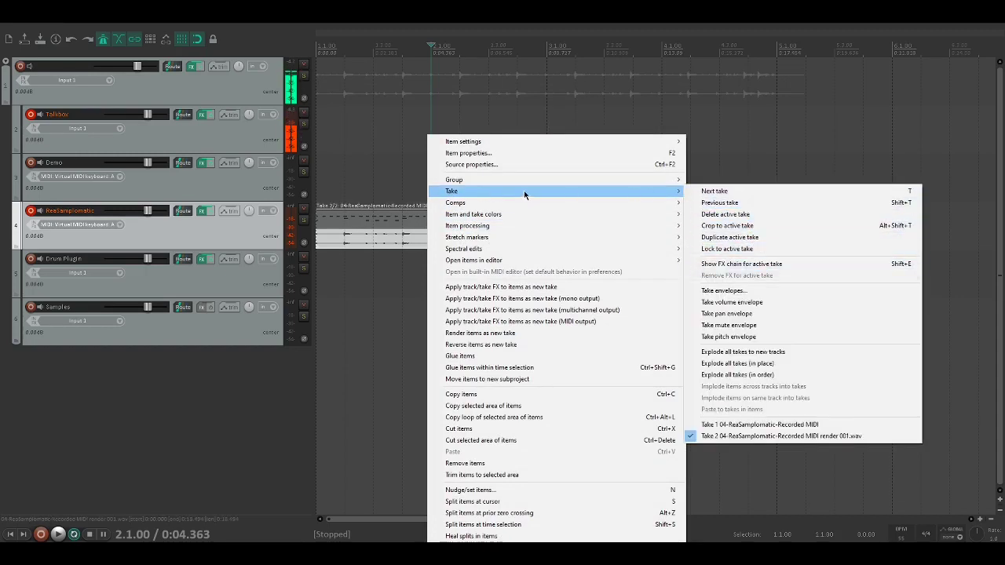
click(788, 364)
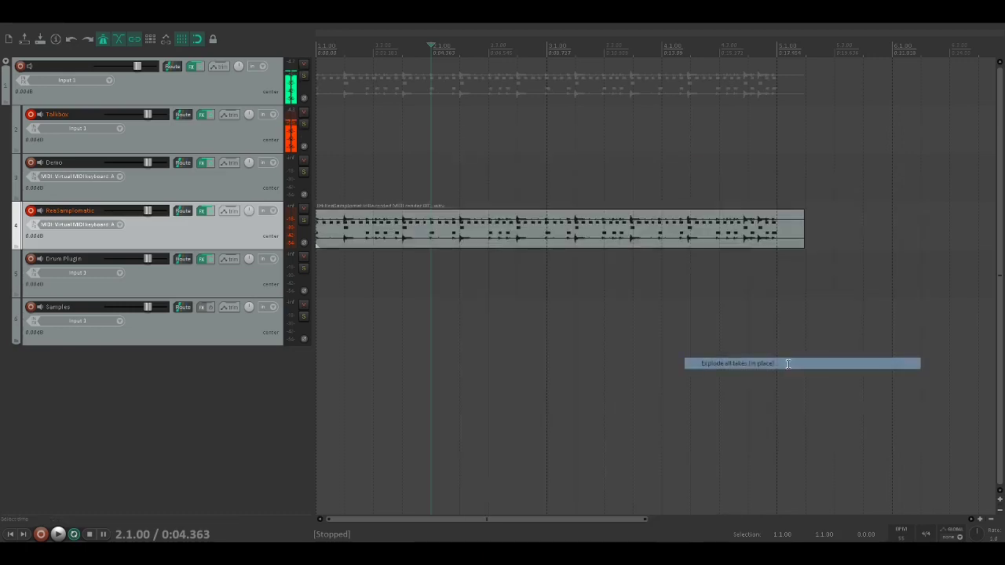
- Move the rendered audio item to the Samples track, starting at 5.2.00 right after the end of the MIDI item
drag(580, 233, 869, 231)
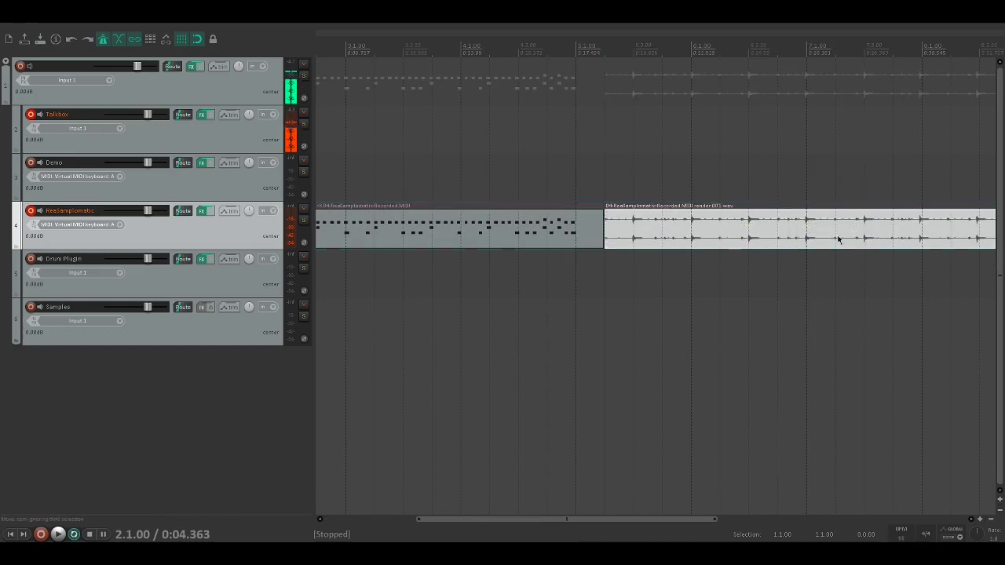
scroll(839, 238, down, 5)
drag(639, 233, 475, 342)
double_click(209, 418)
drag(234, 379, 250, 344)
key(Delete)
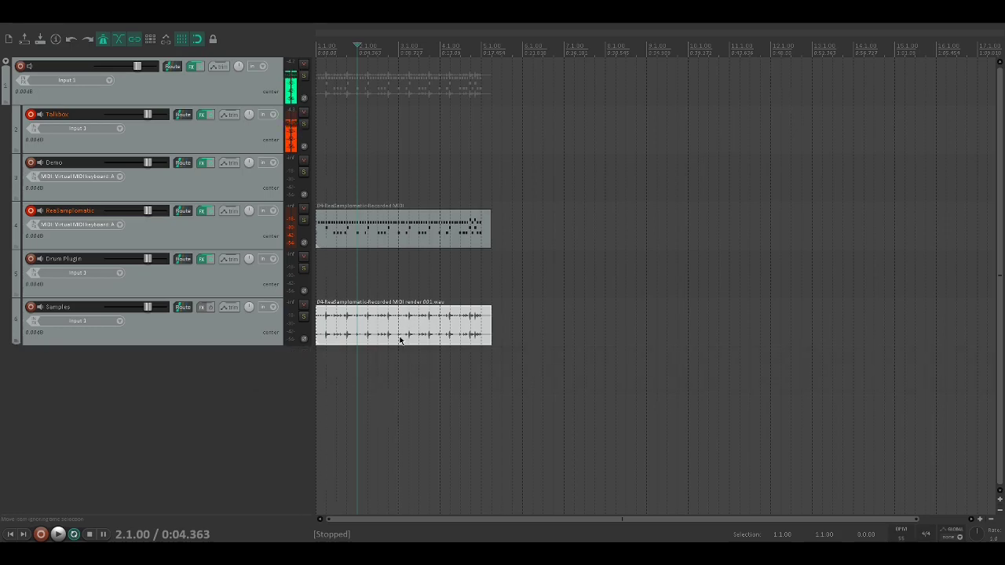
scroll(400, 340, up, 4)
drag(424, 340, 933, 338)
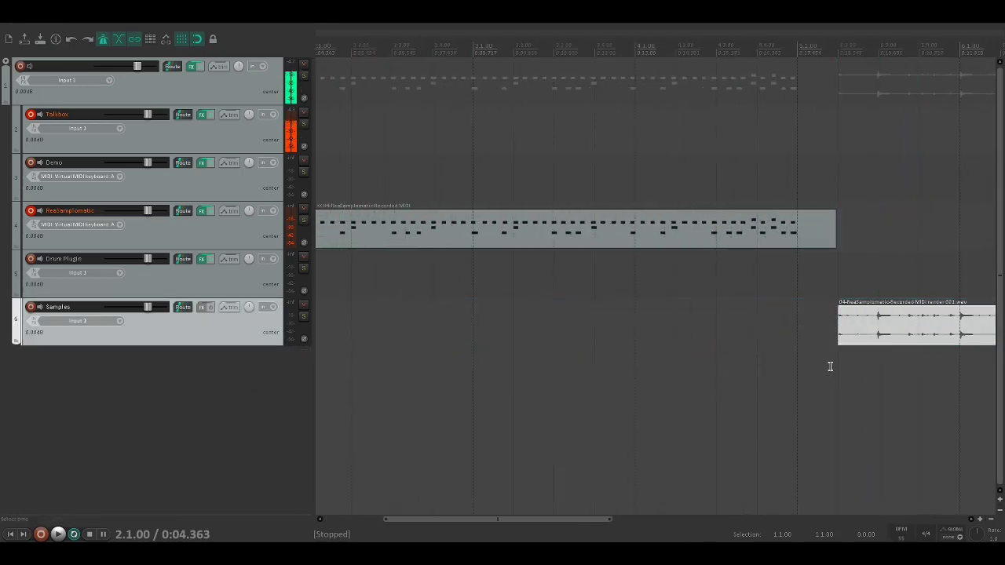
- Play the rendered audio from 5.2.00, raising the Samples track volume to about 2.3 dB and turning off the metronome
click(830, 367)
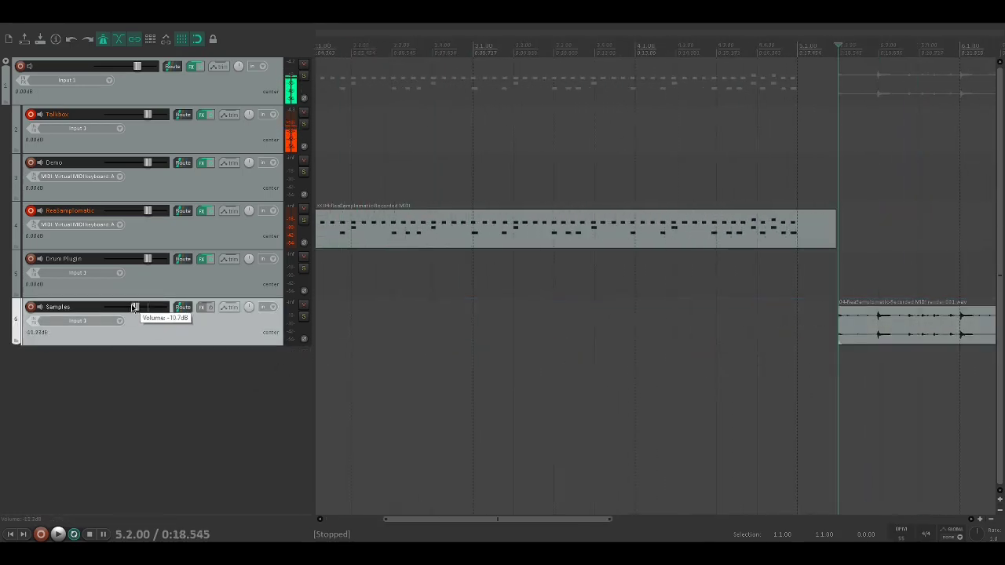
key(space)
drag(134, 308, 151, 309)
click(103, 41)
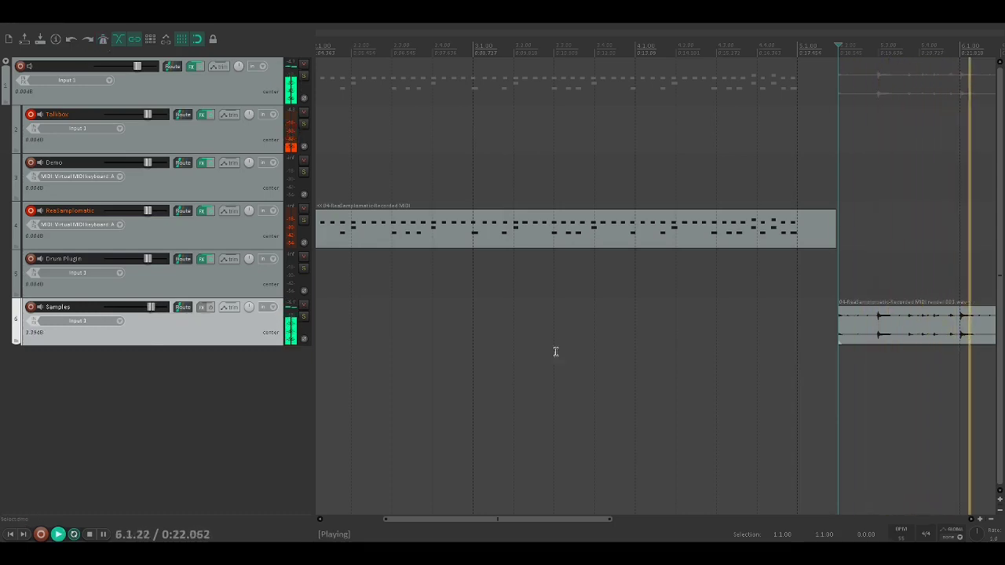
scroll(542, 350, down, 2)
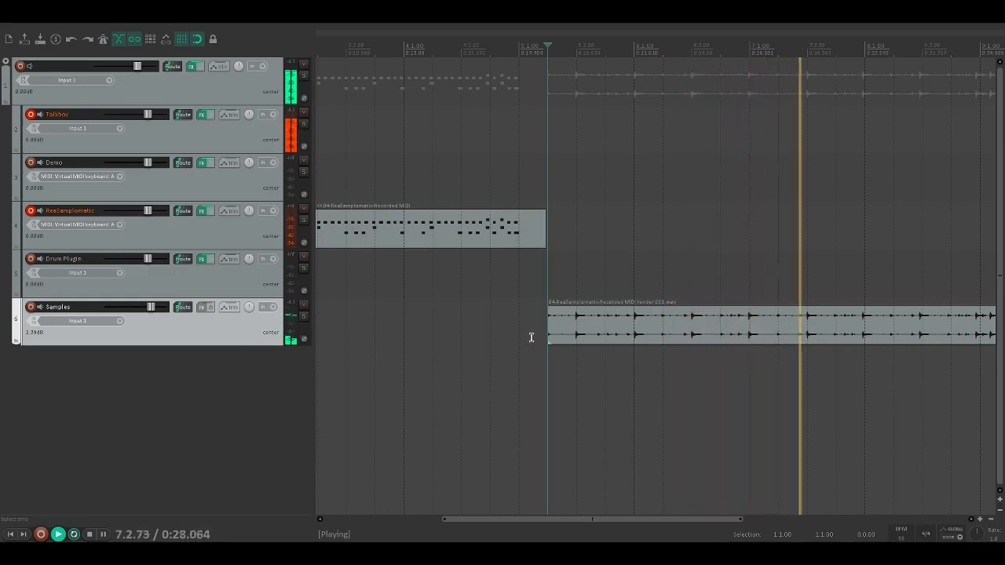
scroll(532, 338, up, 1)
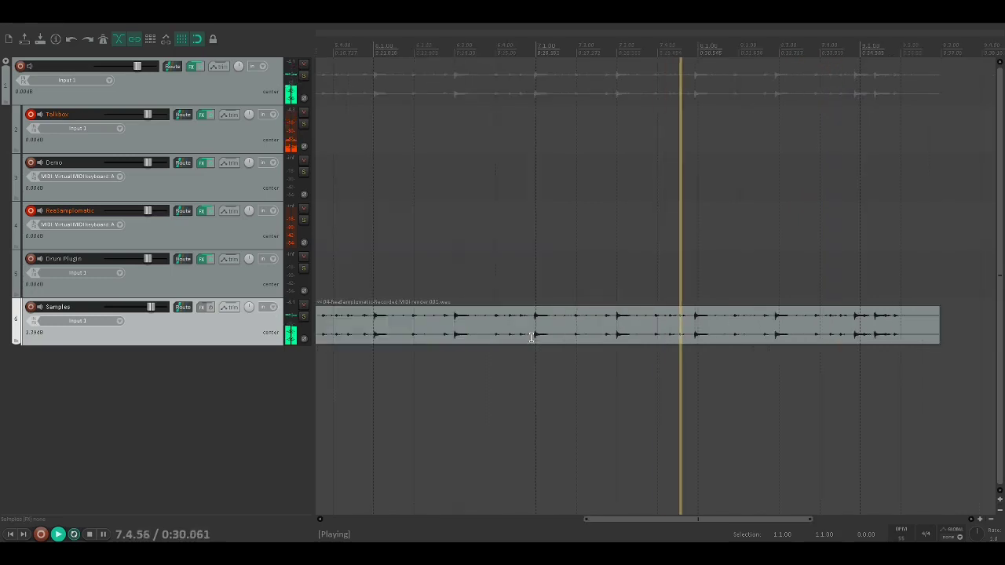
scroll(599, 325, up, 3)
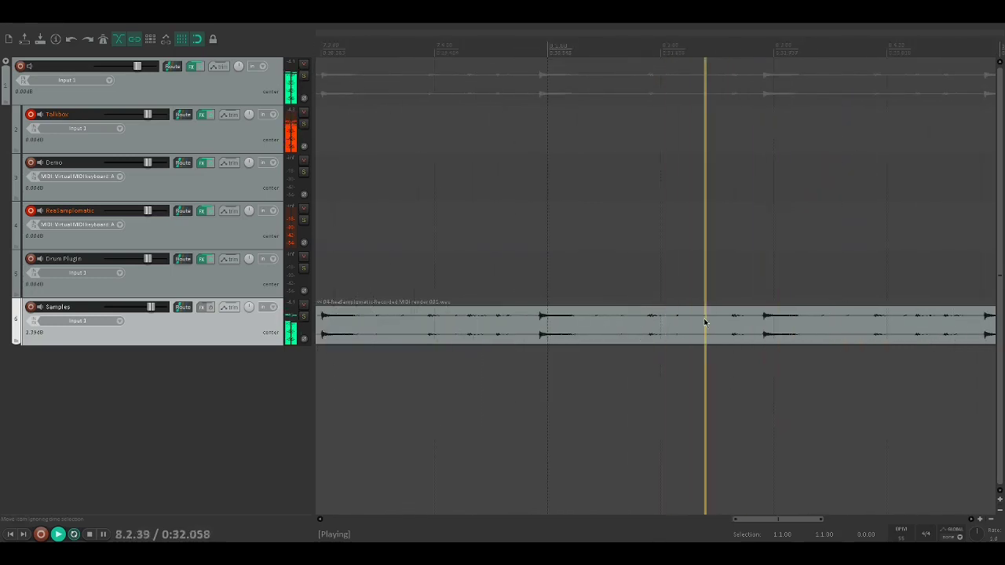
- Stop the playback and delete the rendered audio item from the Samples track
scroll(731, 326, down, 2)
scroll(758, 257, down, 3)
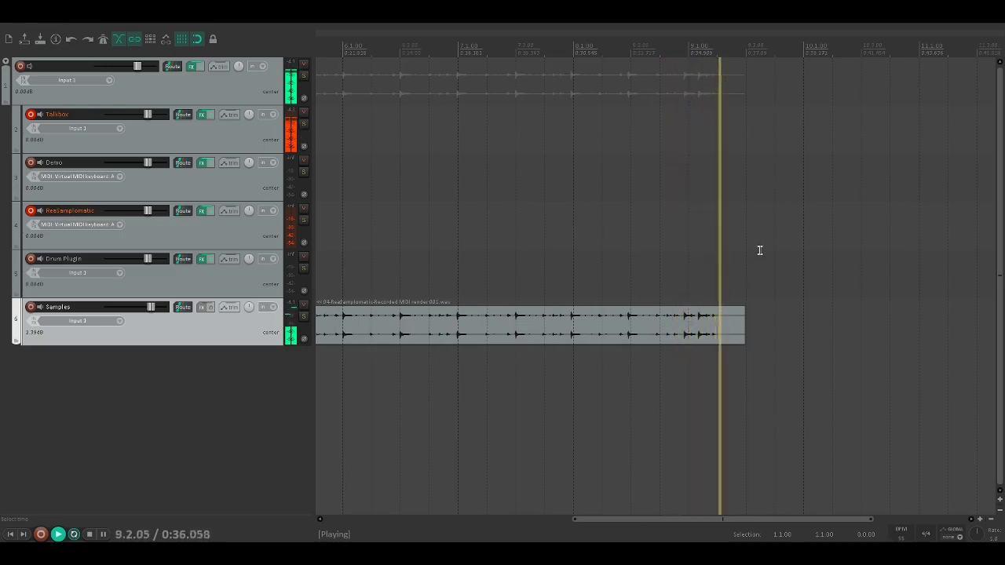
key(space)
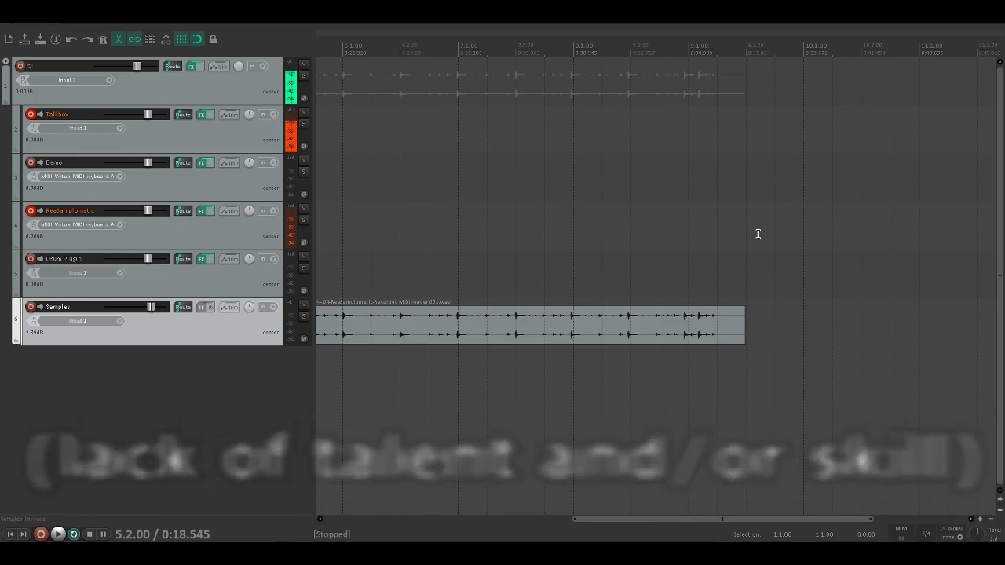
scroll(662, 281, down, 2)
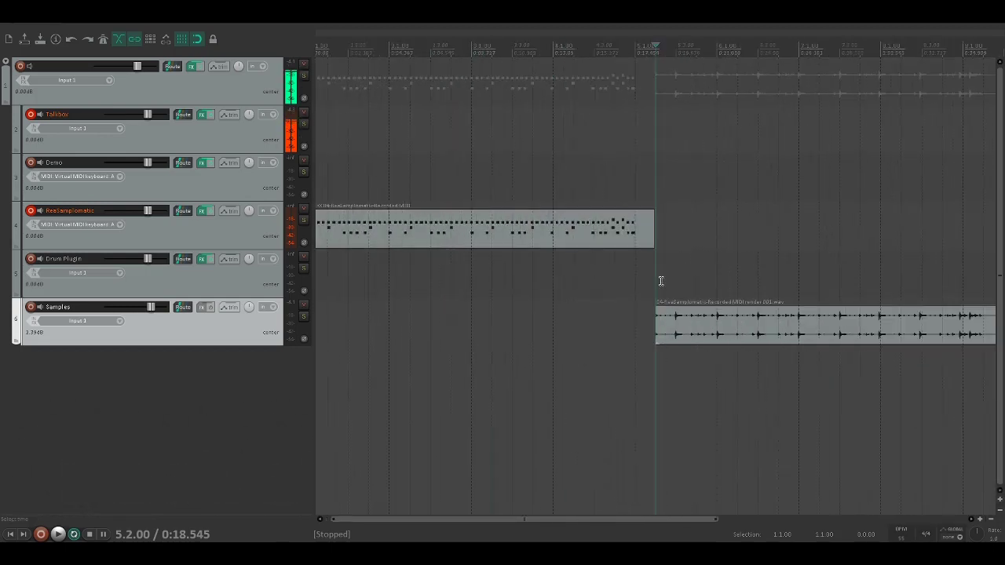
click(705, 326)
key(Delete)
- Open the recorded MIDI item on the ReaSamplomatic track for note editing
scroll(511, 267, down, 2)
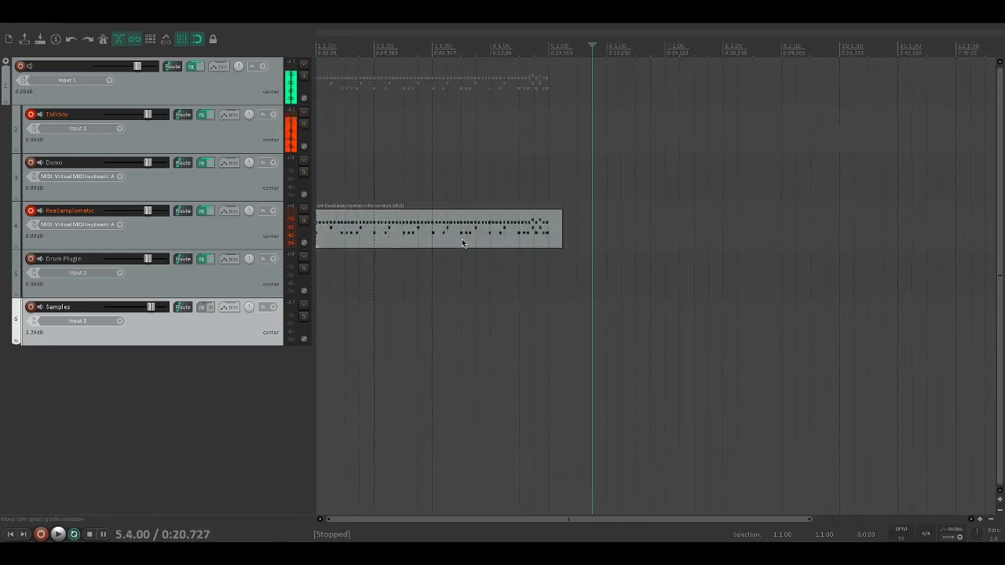
scroll(464, 240, up, 2)
click(461, 239)
double_click(468, 231)
scroll(472, 234, down, 3)
scroll(467, 275, up, 4)
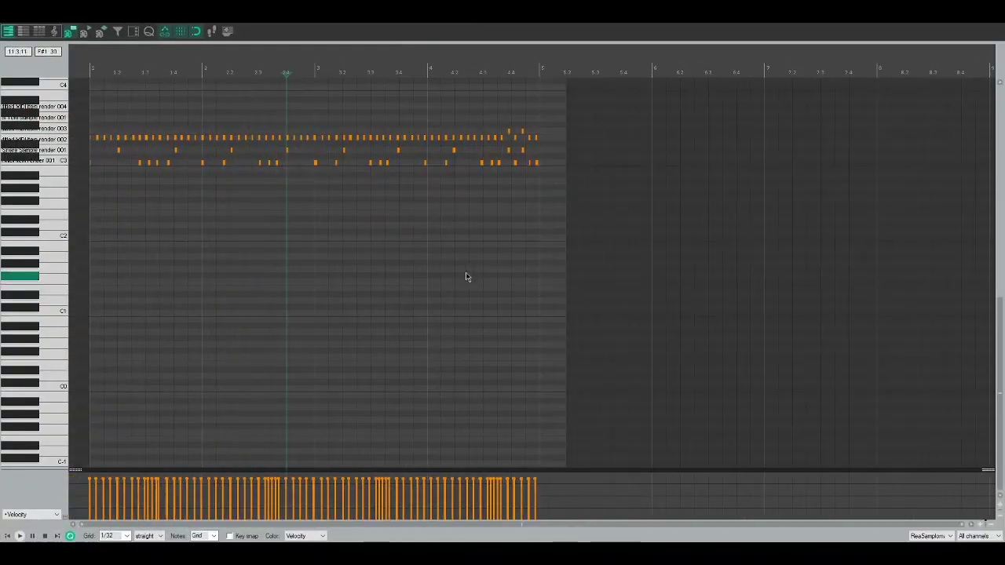
- Audition the C3 sample and examine how the recorded drum notes line up with the grid across the bars
scroll(46, 257, up, 1)
scroll(77, 241, up, 4)
scroll(77, 241, up, 2)
scroll(119, 238, down, 2)
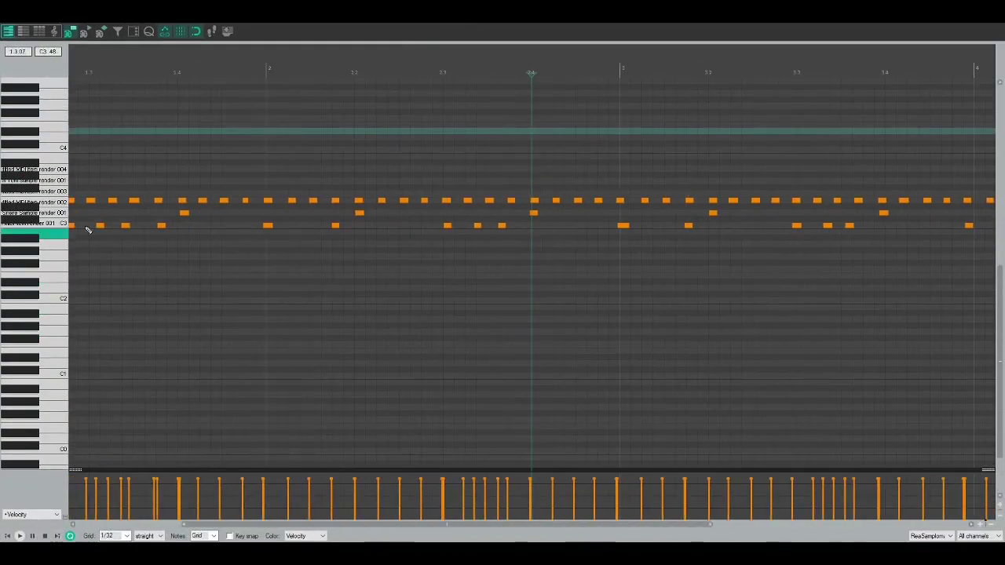
click(57, 225)
scroll(149, 231, down, 3)
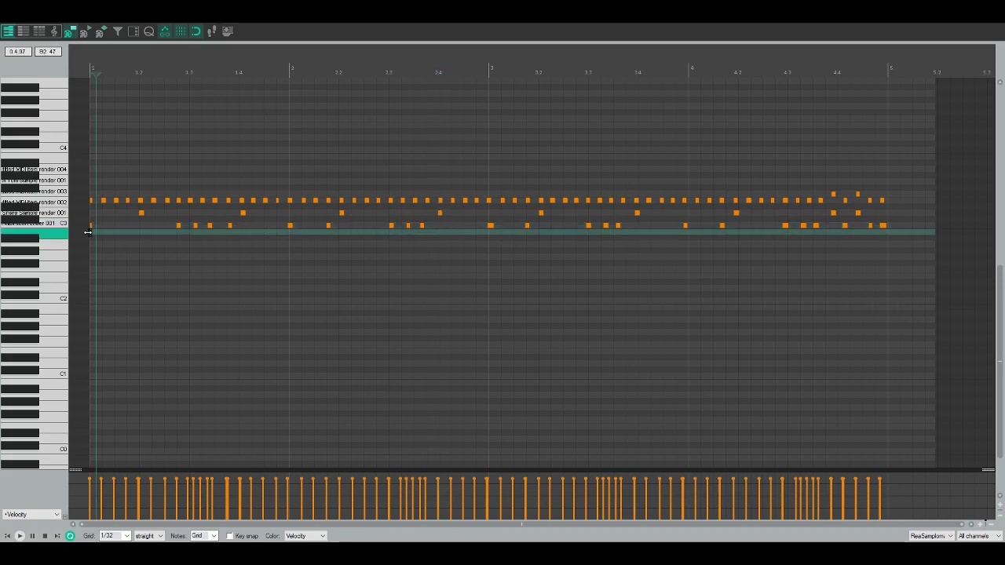
scroll(124, 236, up, 4)
scroll(114, 237, up, 2)
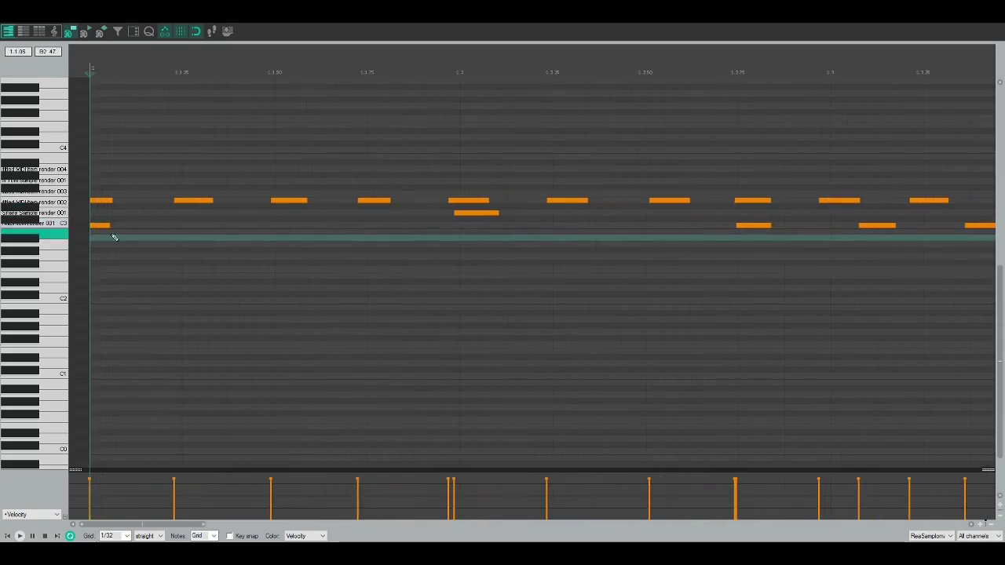
scroll(172, 234, down, 2)
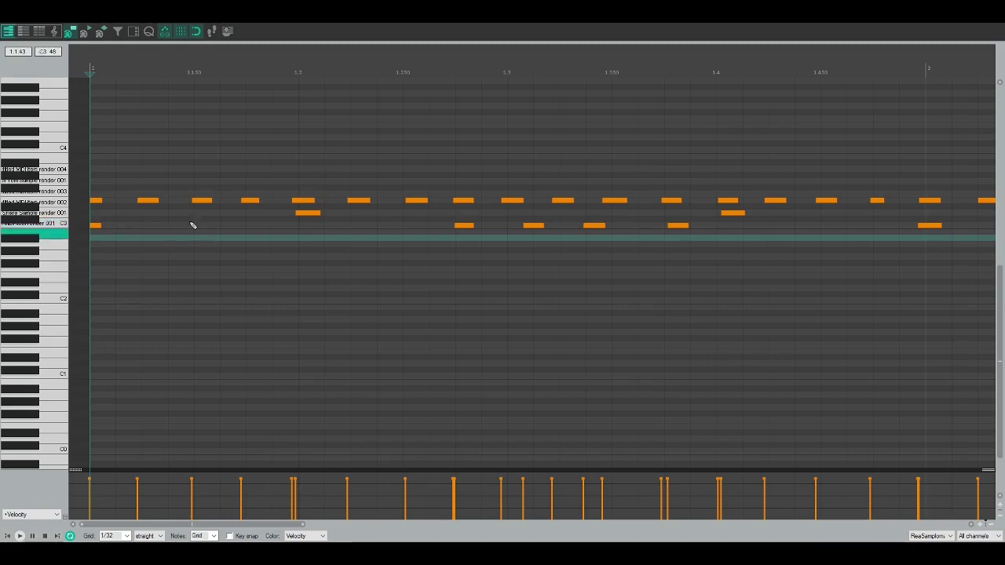
scroll(232, 232, down, 6)
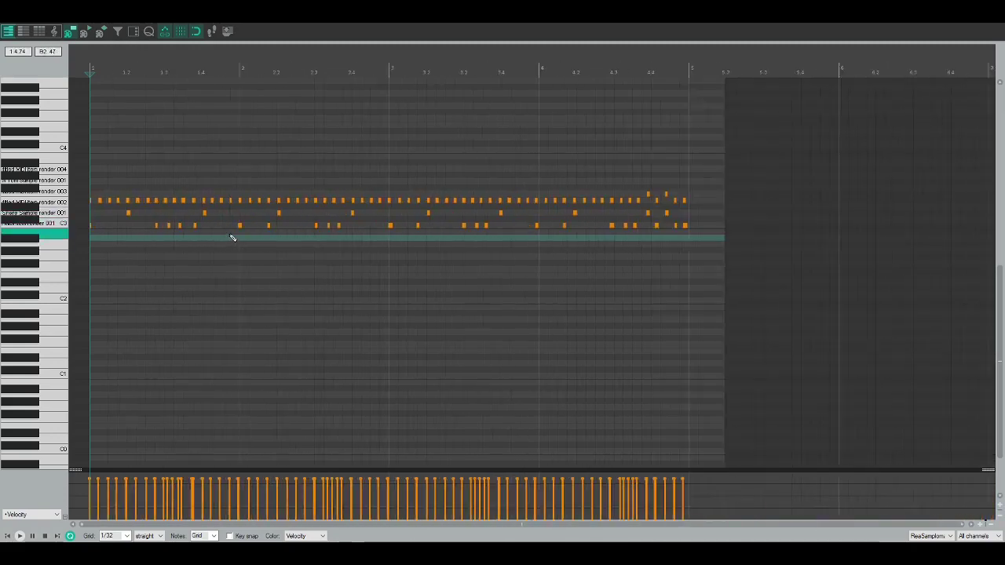
scroll(232, 237, up, 3)
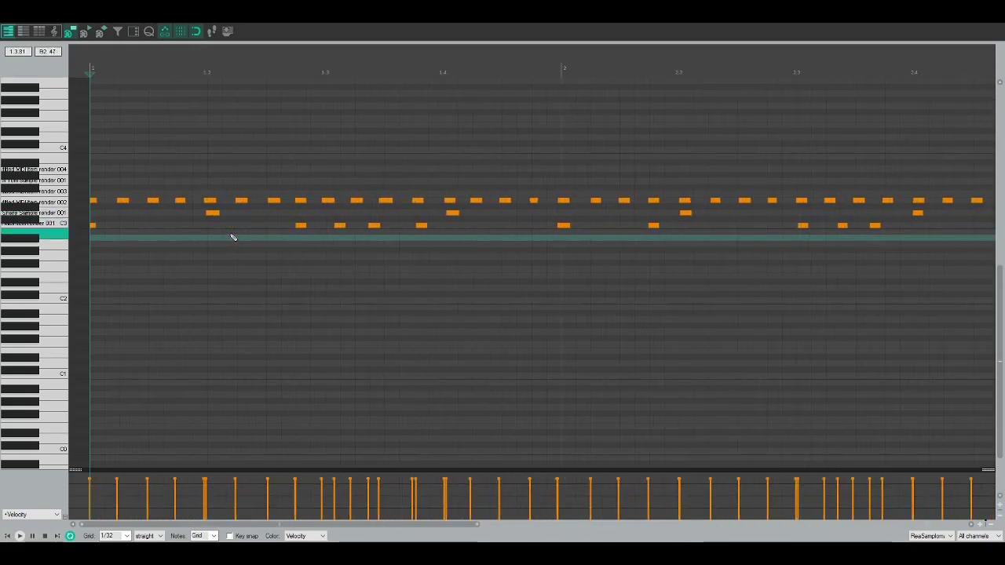
scroll(232, 237, down, 2)
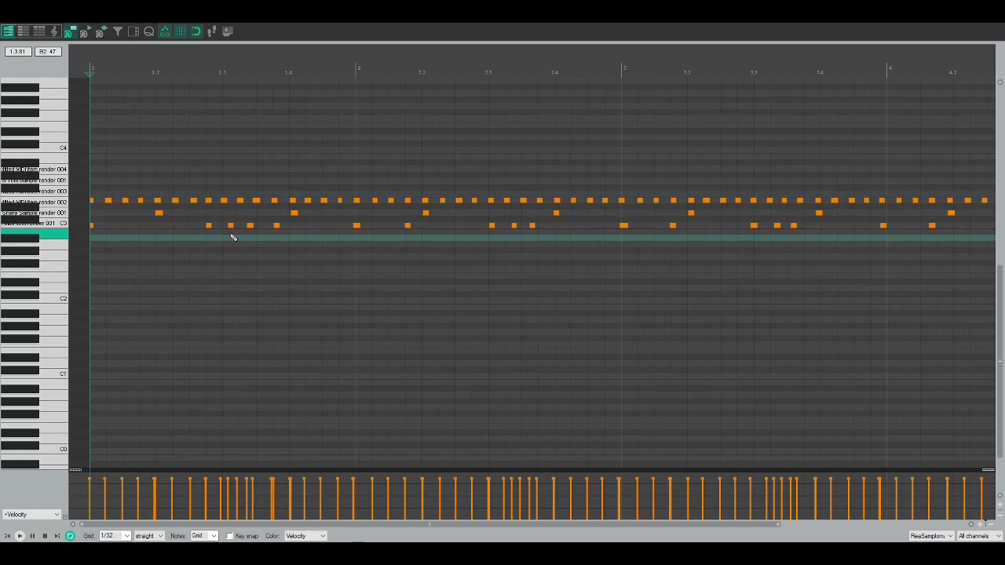
- Try adding an extra C3 note between beat 1.4 and bar 2 and moving it by hand
scroll(249, 235, up, 1)
click(383, 226)
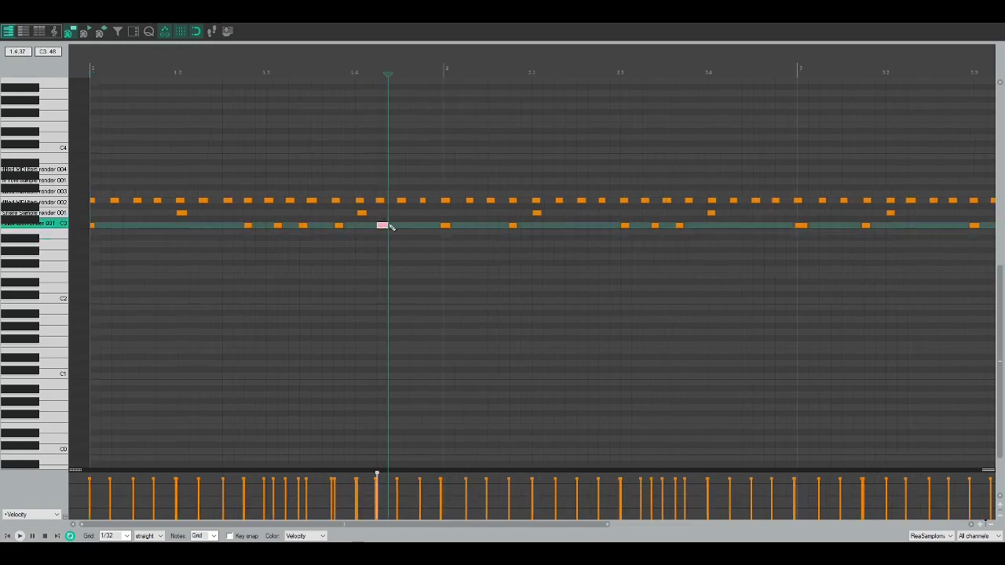
scroll(384, 226, up, 3)
drag(509, 229, 549, 230)
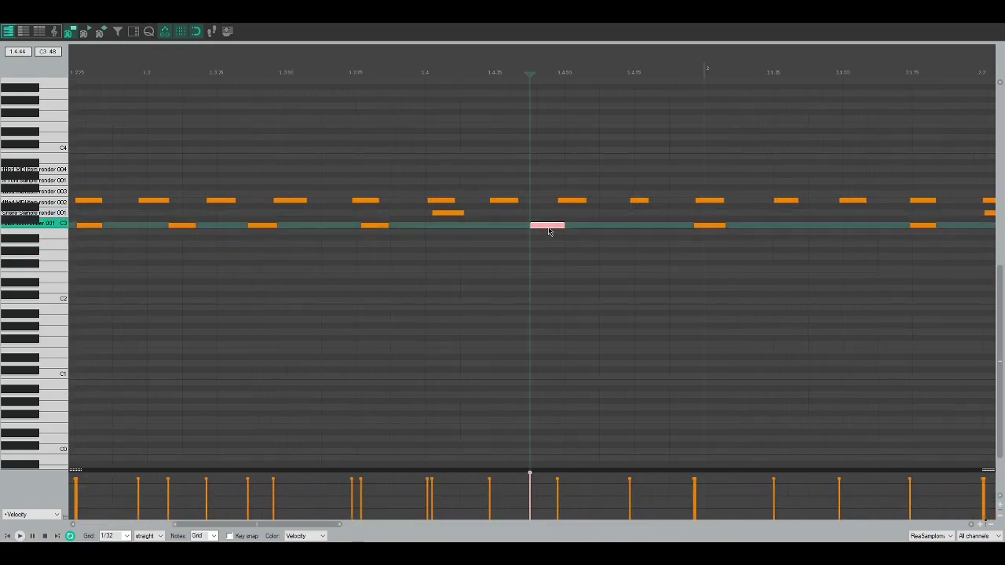
scroll(553, 231, down, 4)
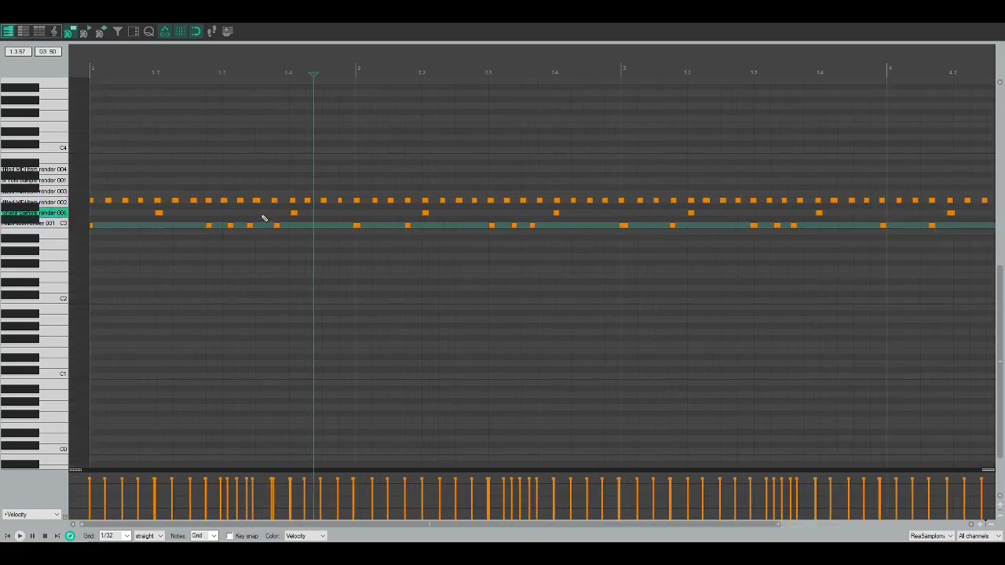
- Quantize all notes to the grid by position and note end at 100% strength, with overlaps fixed
key(ctrl+q)
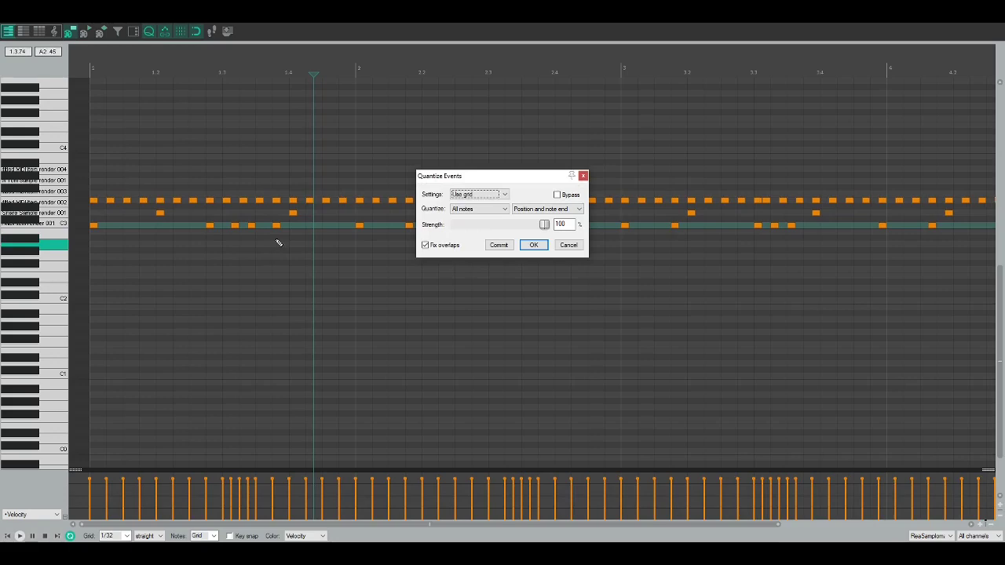
click(288, 242)
drag(476, 183, 549, 296)
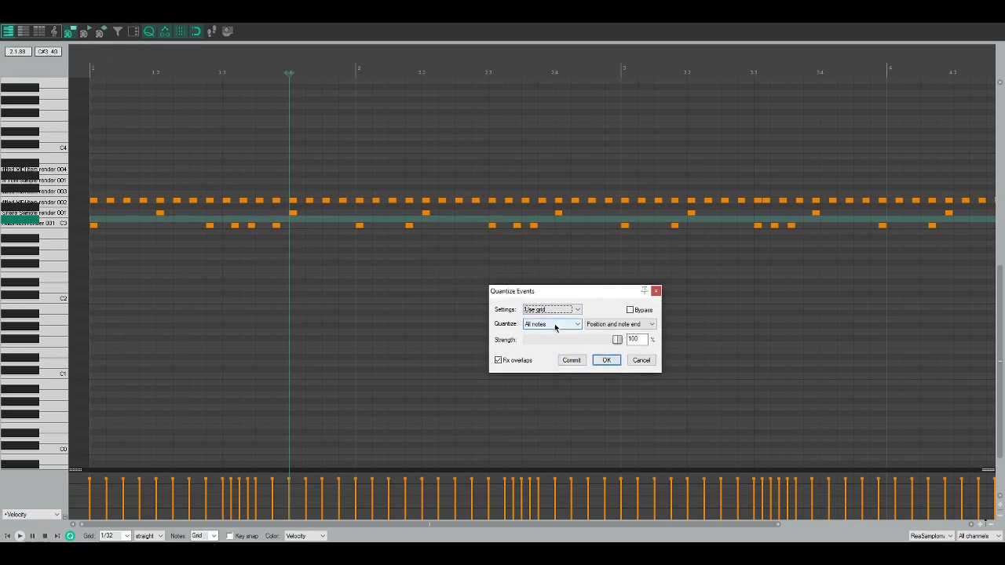
click(605, 361)
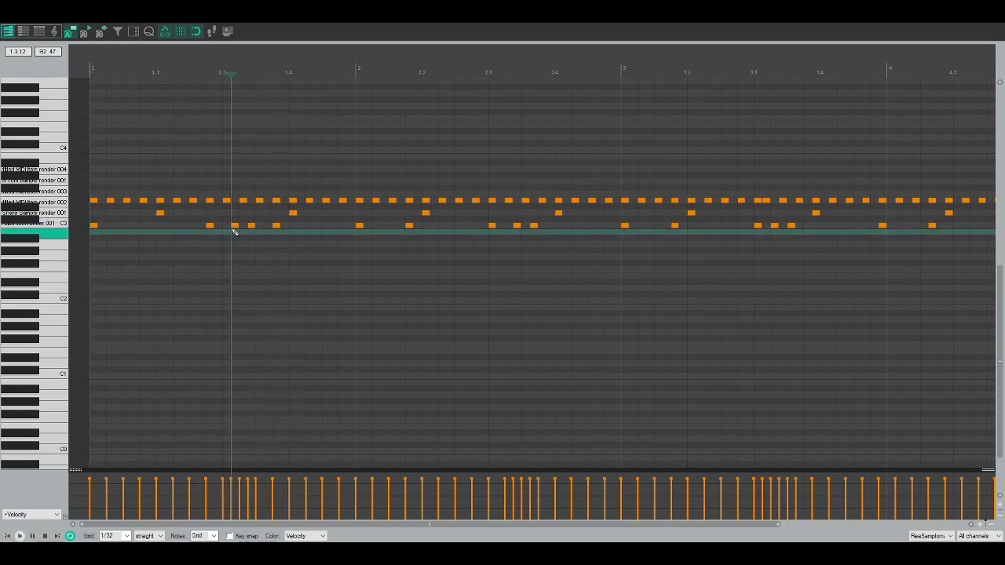
- Space the three C3 notes around beat 1.3 a sixteenth apart, starting a 32nd before the beat, and play bar 1
scroll(397, 234, up, 3)
drag(435, 228, 415, 229)
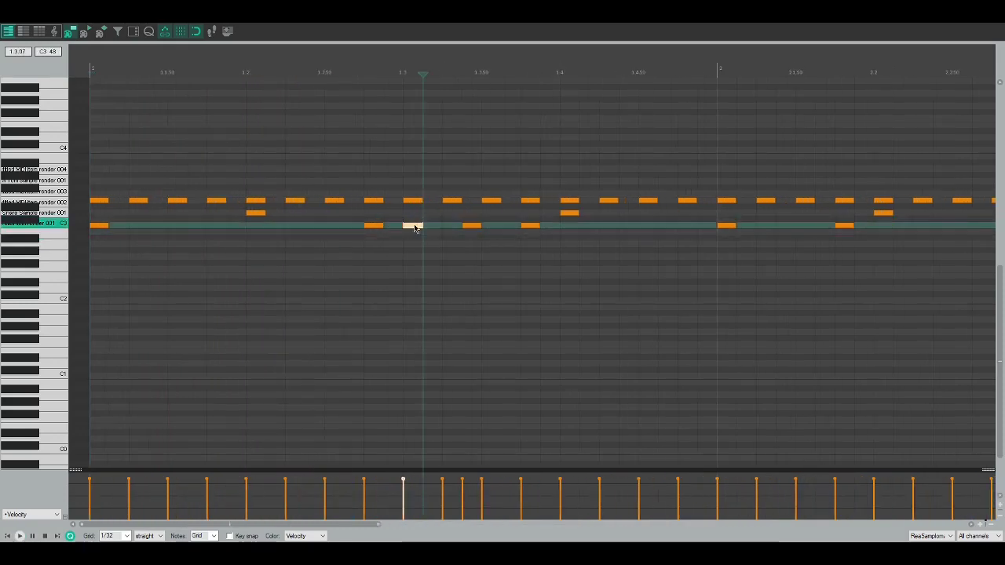
scroll(258, 242, down, 2)
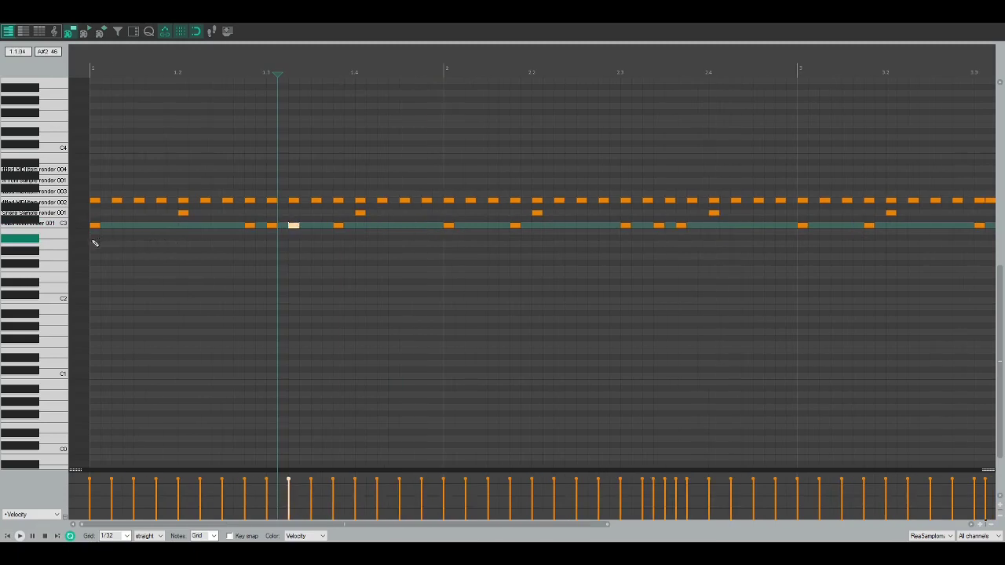
scroll(407, 232, up, 2)
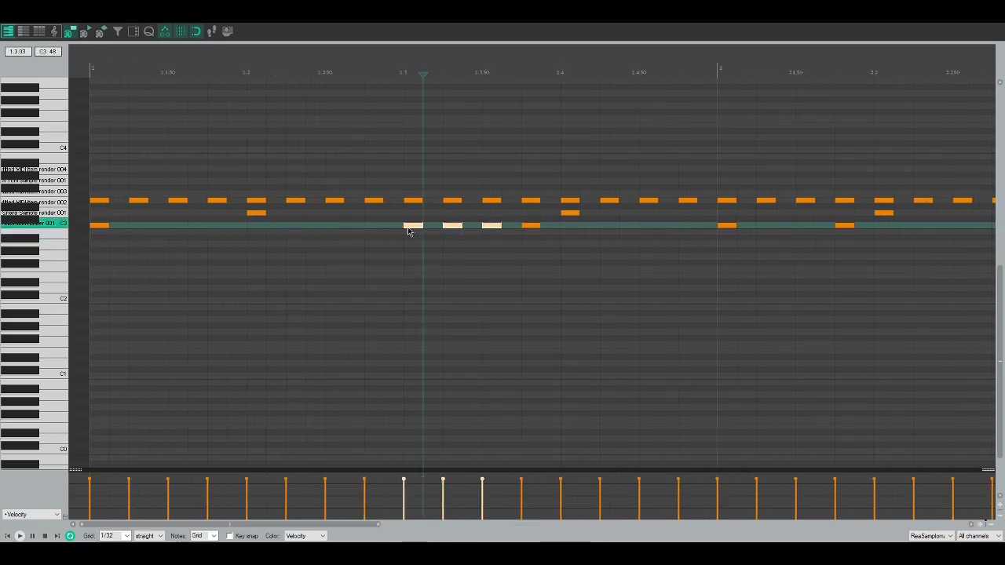
click(99, 239)
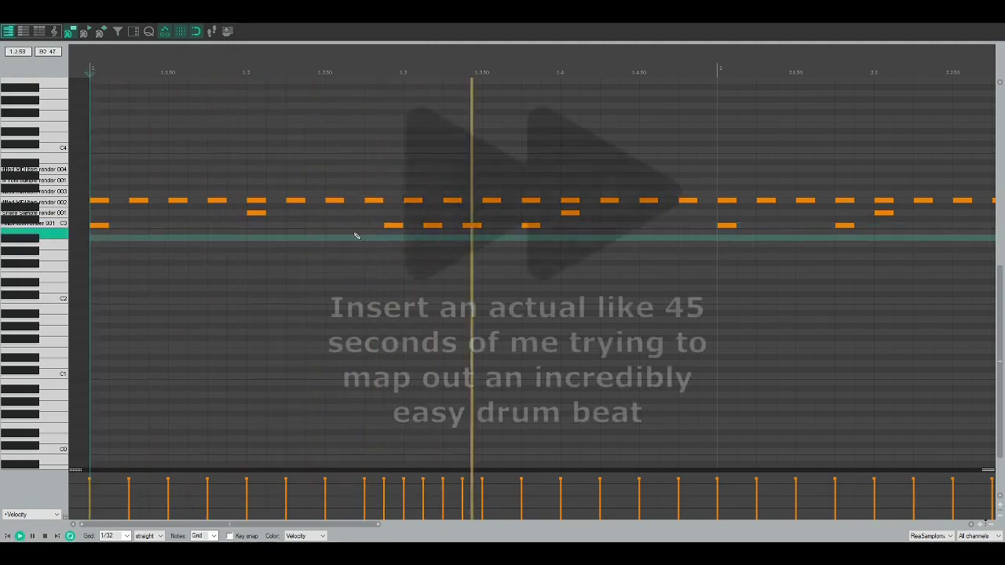
key(space)
- Try shifting the four C3 notes around beats 1.3 and 1.4 later, and play bar 1 to check the rhythm
click(393, 226)
ctrl+click(433, 226)
ctrl+click(472, 227)
ctrl+click(531, 226)
drag(531, 226, 571, 226)
click(568, 237)
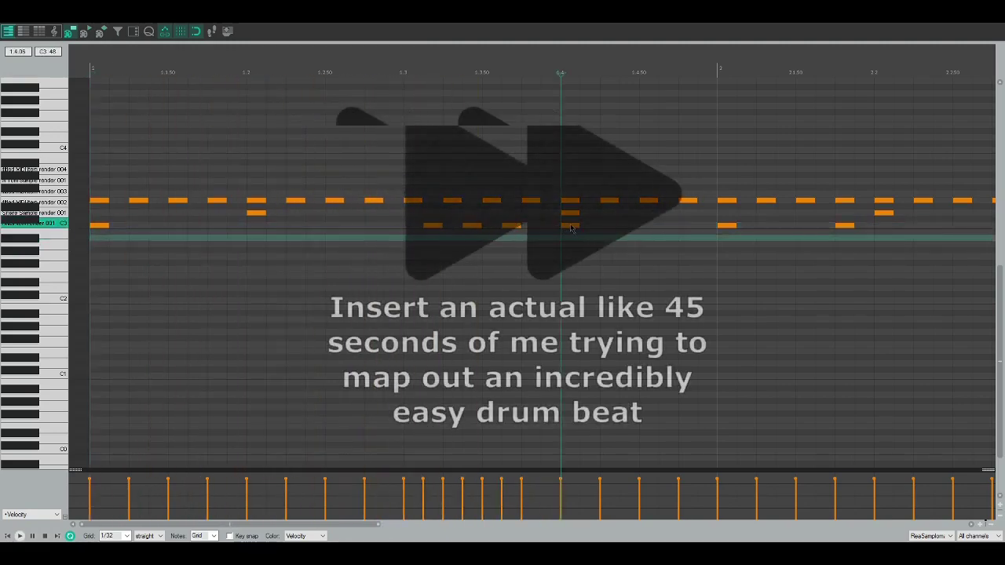
click(378, 228)
key(space)
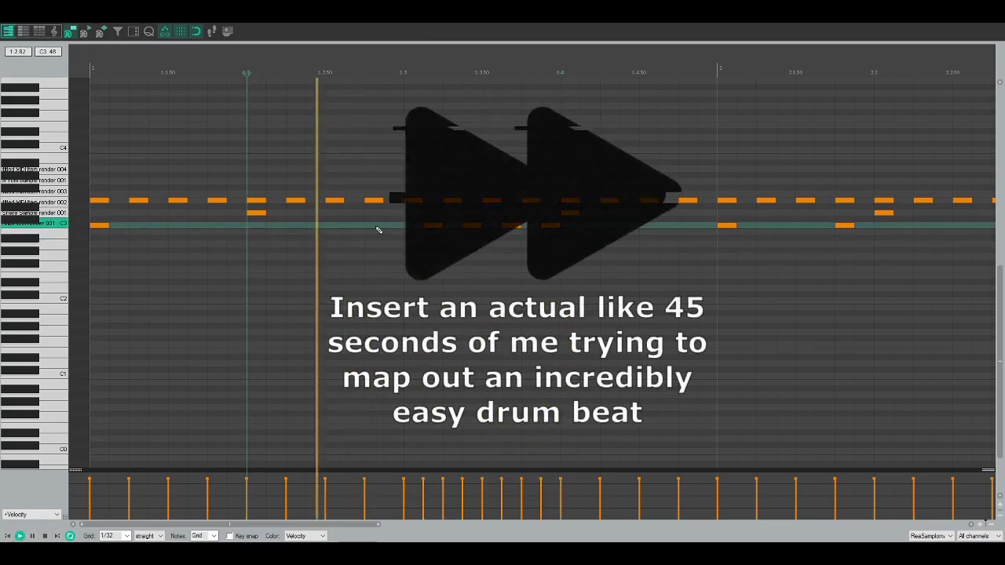
click(98, 229)
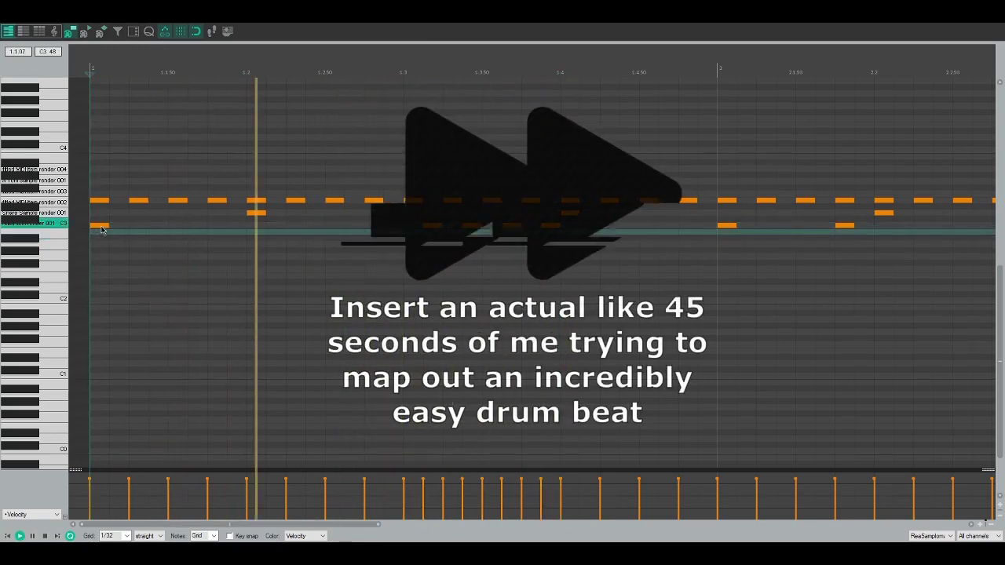
key(space)
- Shift the four-note C3 group back to start a 32nd before beat 1.3, and add a C3 note a sixteenth before beat 1.2
click(432, 226)
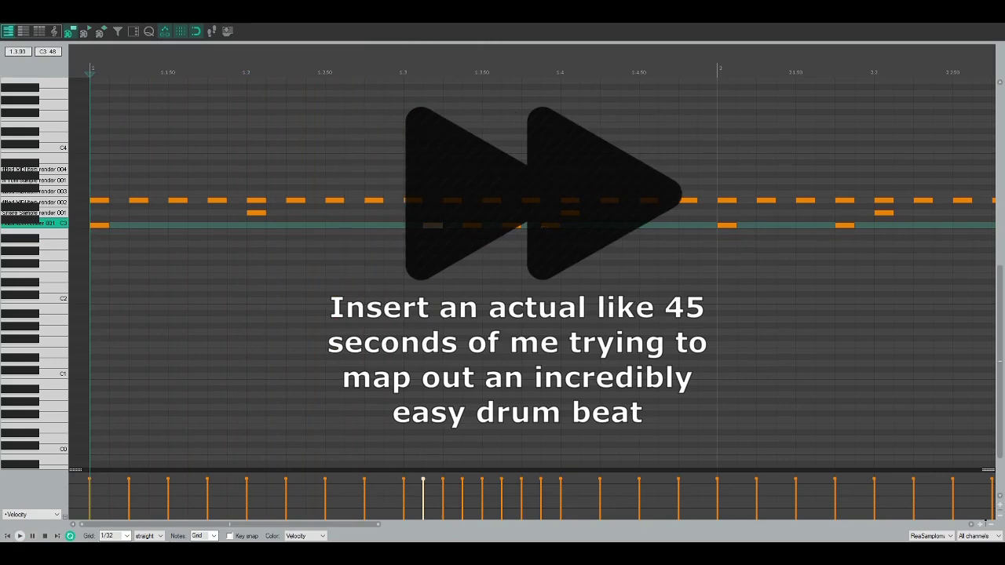
shift+click(553, 226)
drag(439, 226, 401, 226)
key(space)
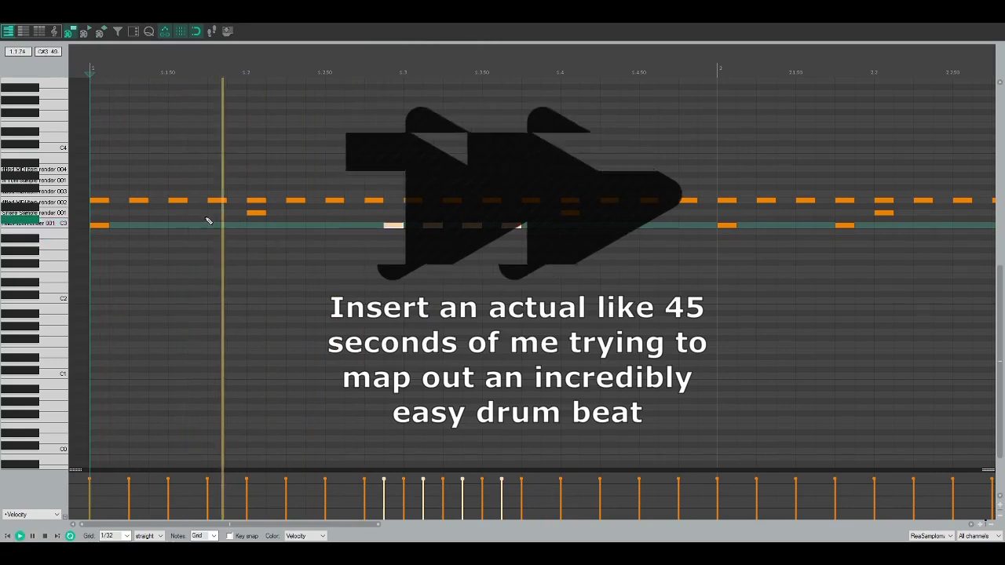
click(197, 225)
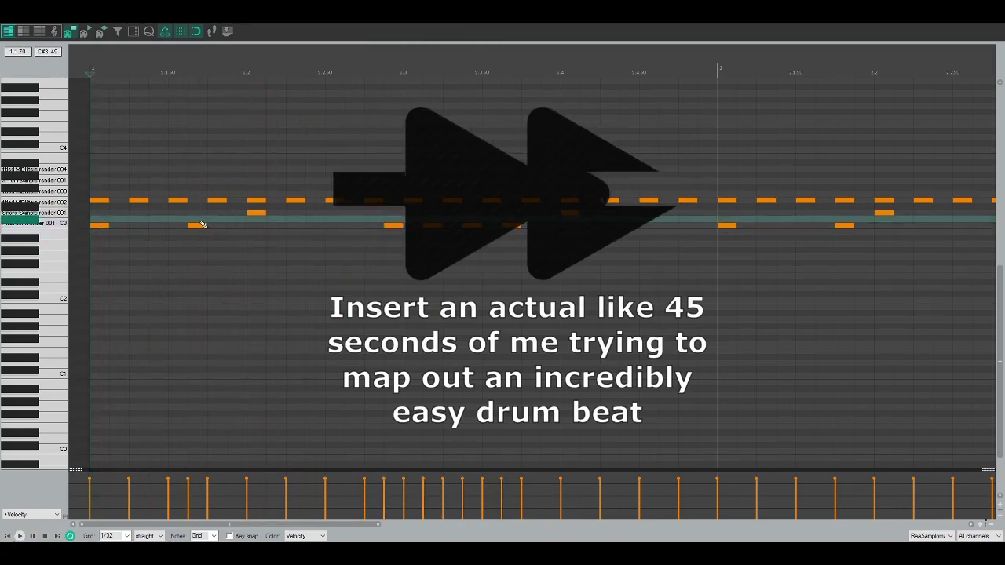
drag(202, 225, 221, 225)
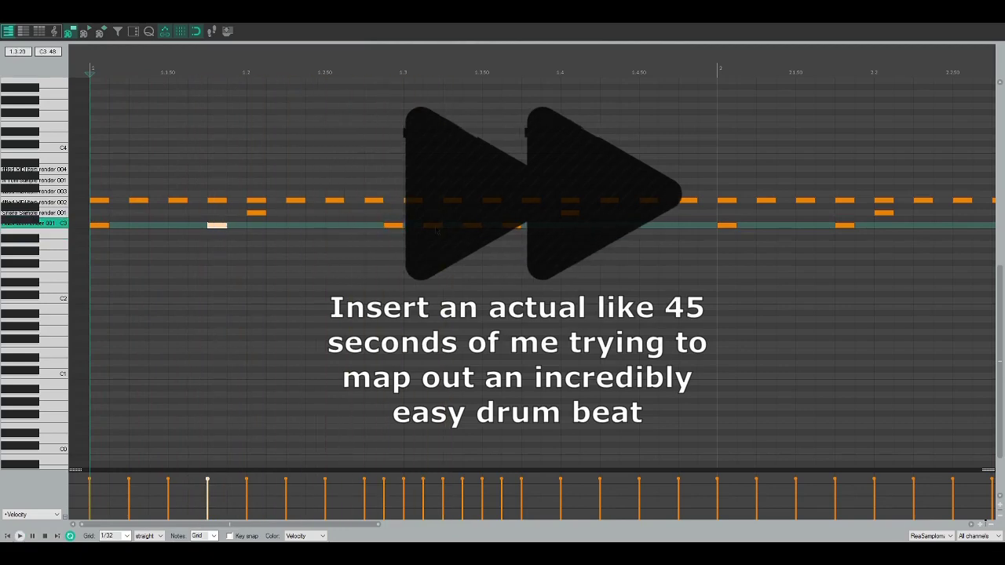
- Rearrange the C3 group in bar 1: first note on beat 1.3, the others a sixteenth later, with the last note removed
drag(394, 226, 477, 228)
click(433, 226)
shift+click(512, 226)
key(space)
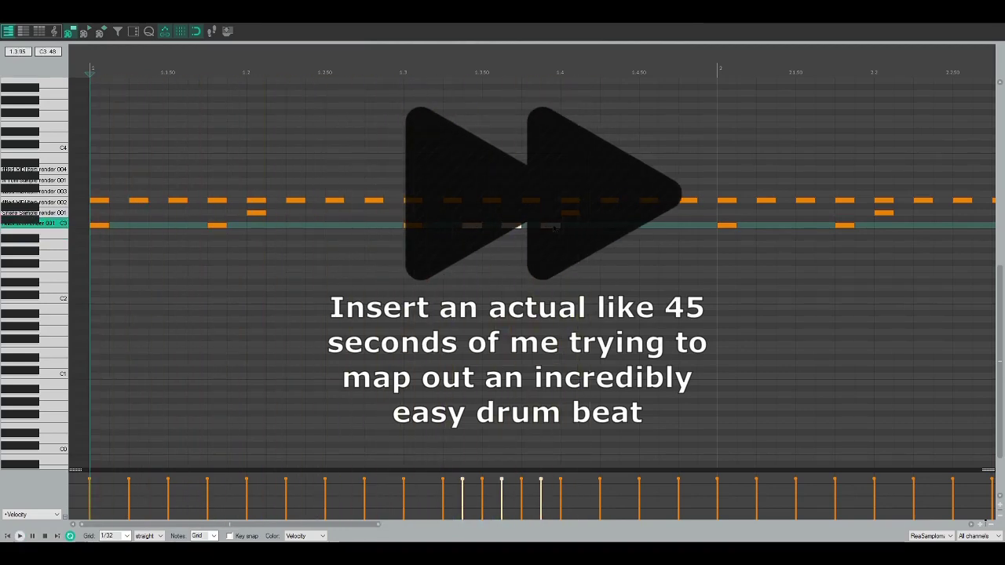
- Play the edited beat from the start to check bars 1 and 2, and stop playback
key(space)
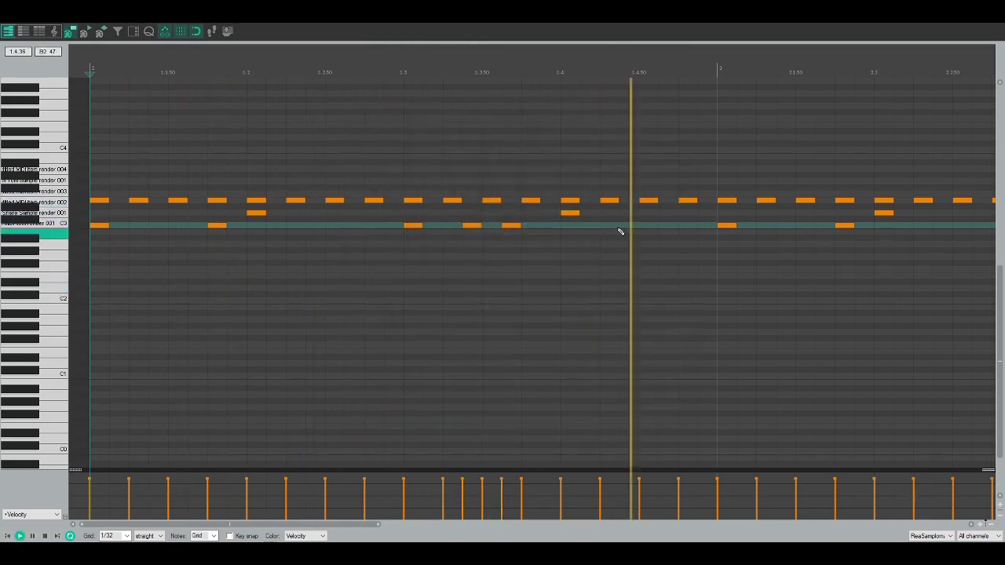
scroll(672, 228, down, 2)
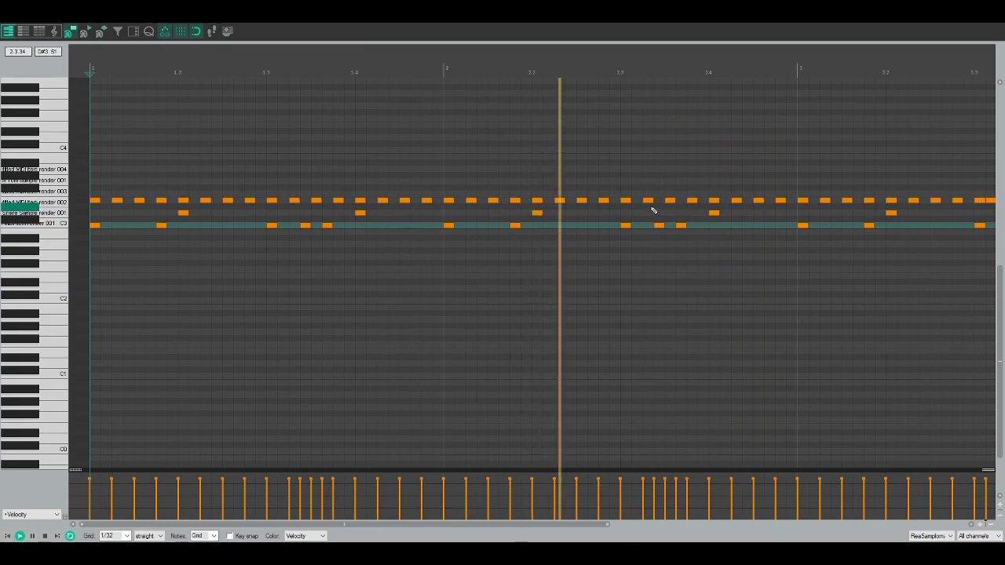
scroll(657, 212, up, 1)
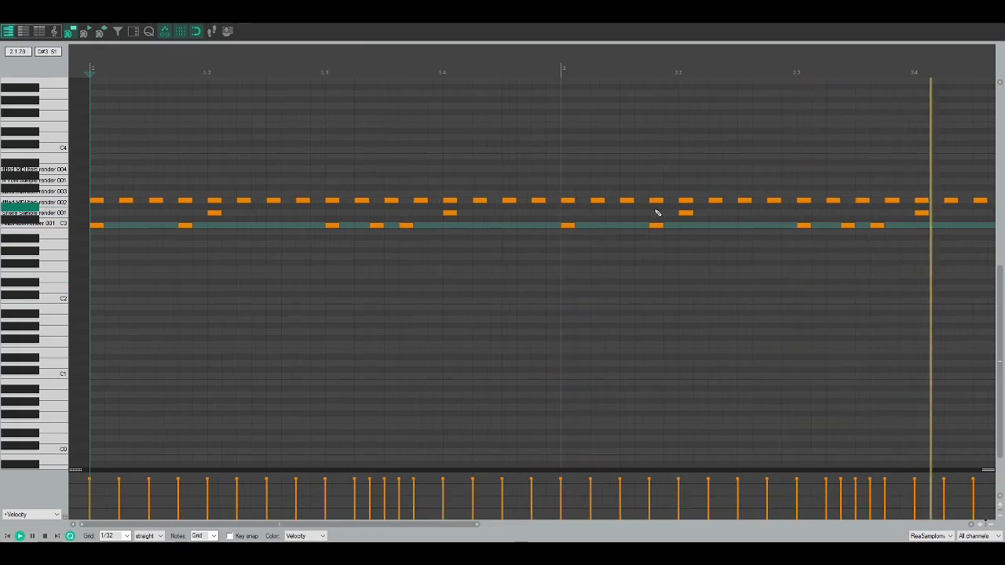
scroll(657, 212, down, 2)
key(space)
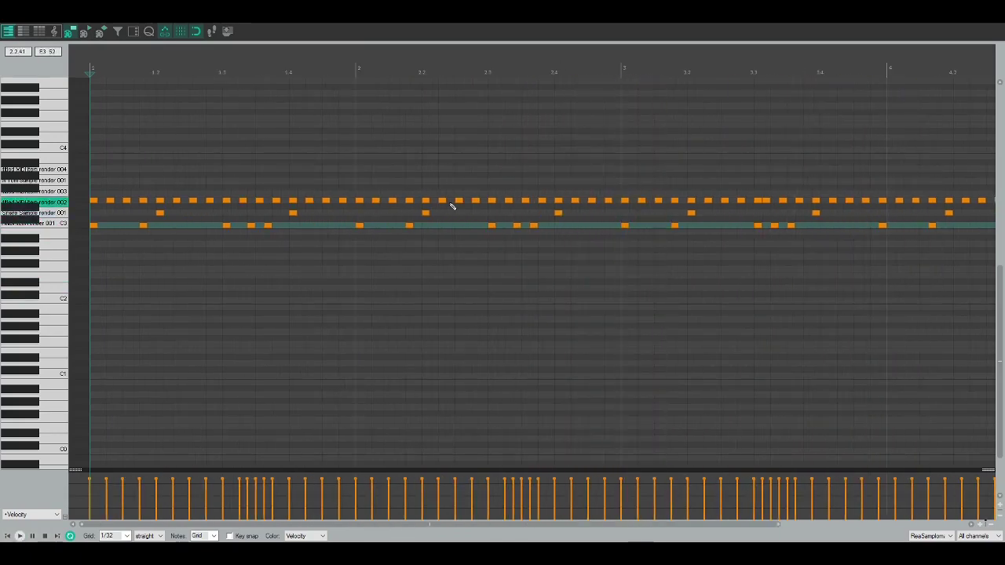
scroll(342, 199, up, 1)
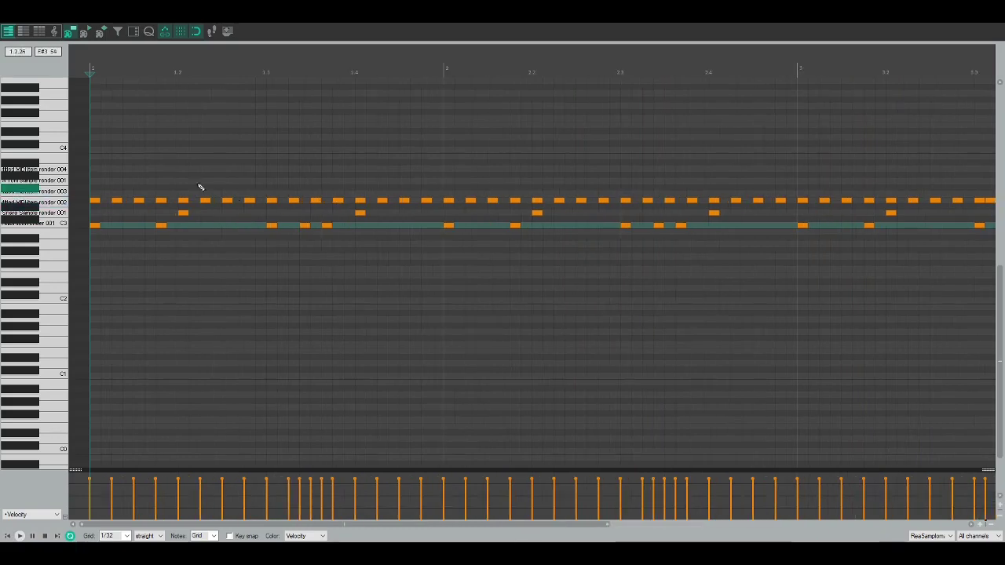
- Add F3 notes on beats 1.2 and 1.4, playing bar 1 from the start between the two additions
scroll(235, 190, up, 1)
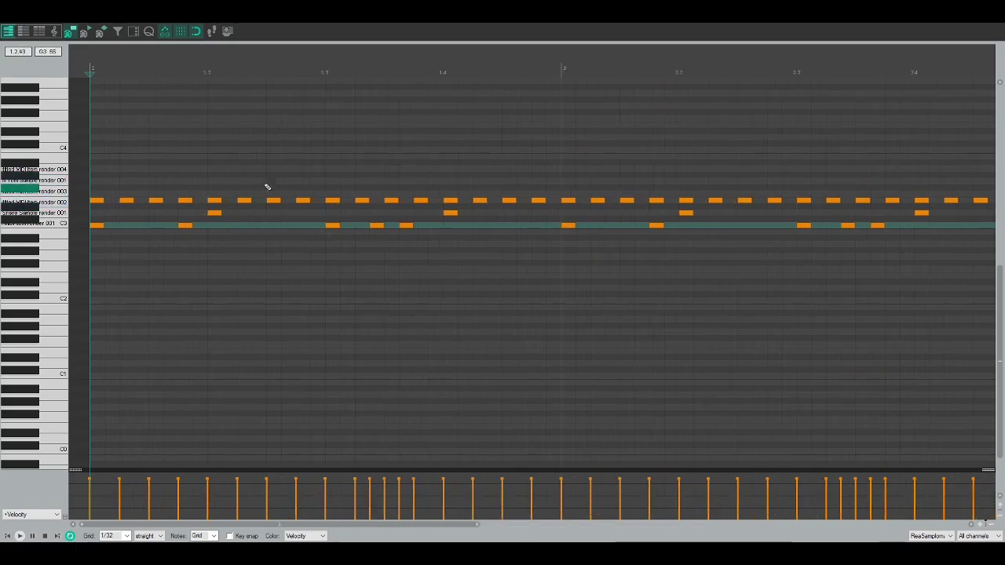
click(212, 196)
scroll(216, 197, up, 2)
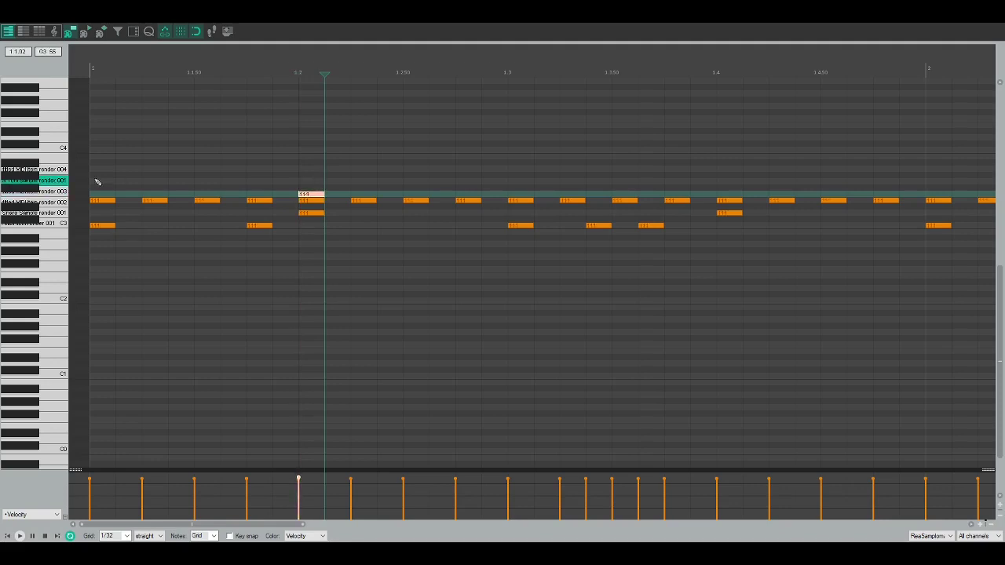
key(space)
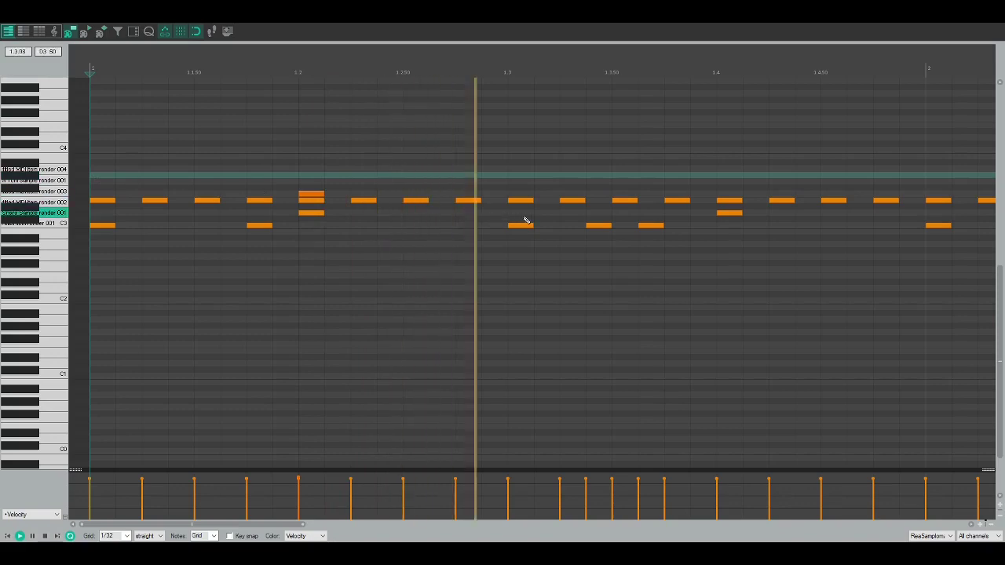
click(726, 193)
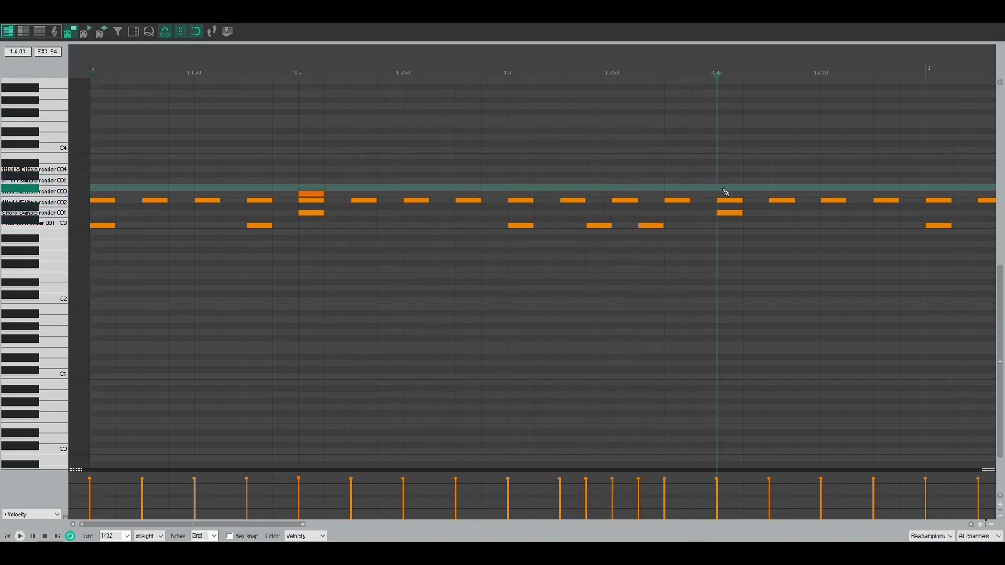
click(728, 194)
- Turn the three E3 notes following beat 1.4 into a fill by moving them to G3, A3 and C3
click(782, 201)
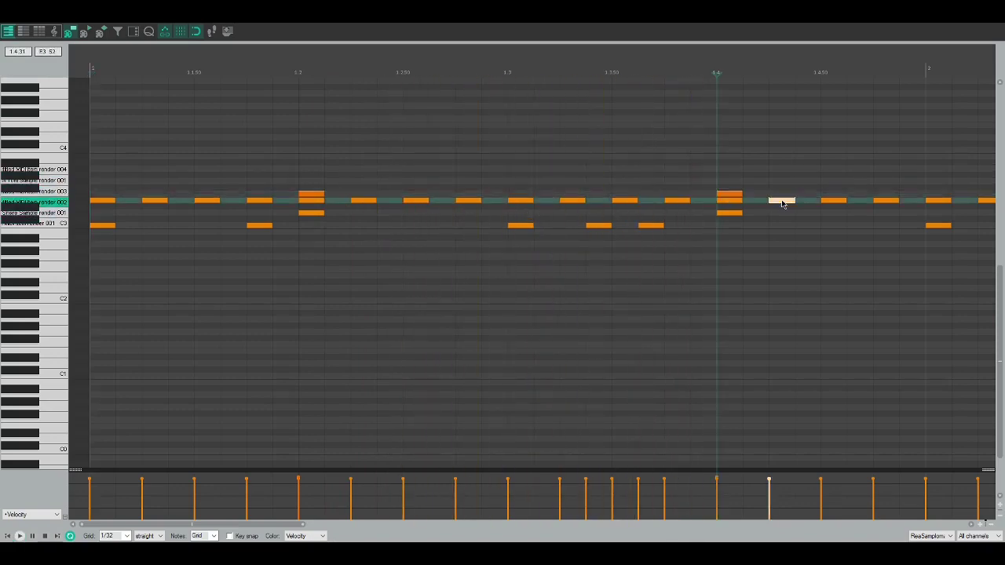
drag(782, 201, 784, 183)
click(837, 202)
drag(837, 193, 835, 174)
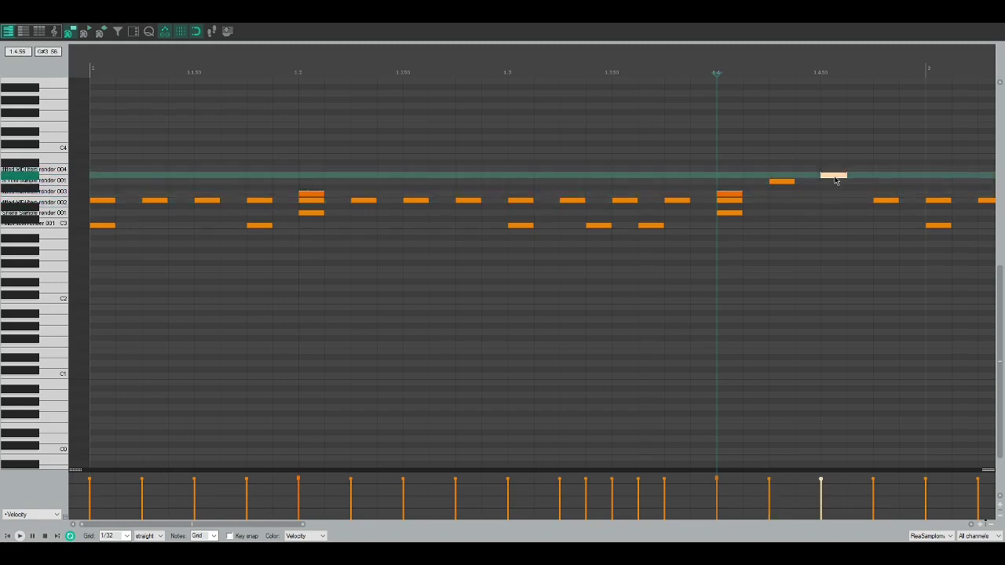
click(888, 201)
drag(891, 203, 893, 226)
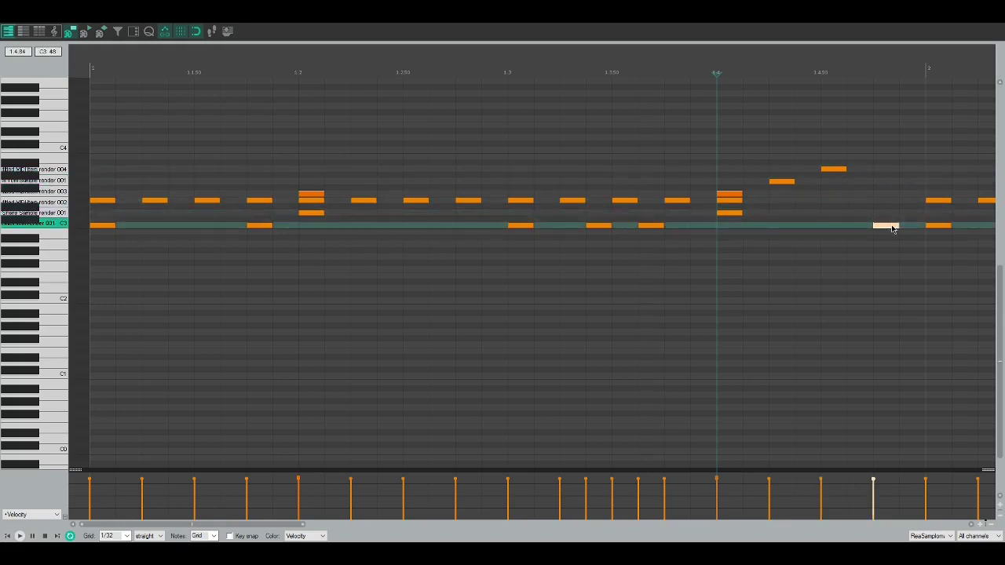
- Play the beat from the start of bar 1 through the end of bar 4 to check the new fill, and stop playback
click(95, 178)
key(space)
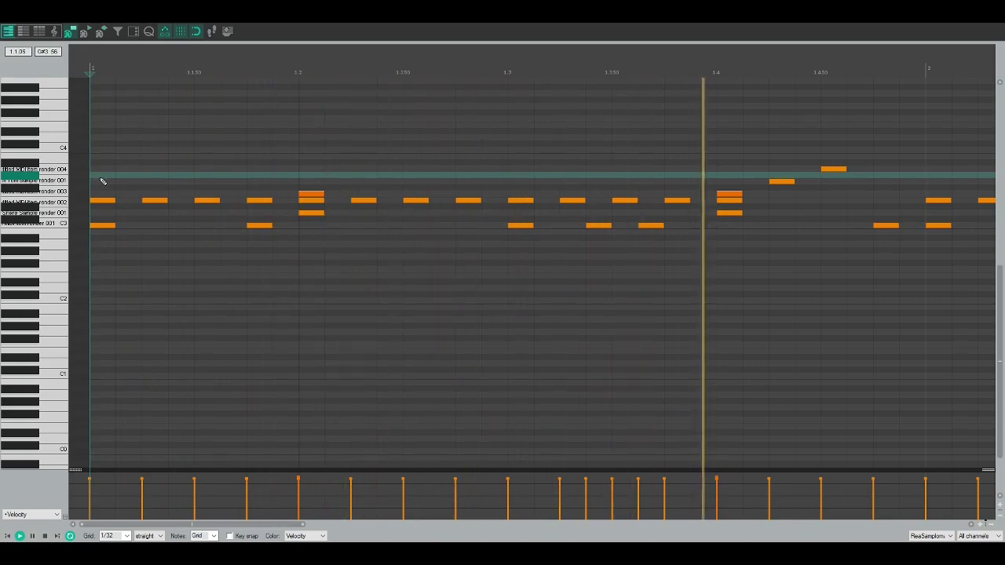
scroll(163, 200, down, 3)
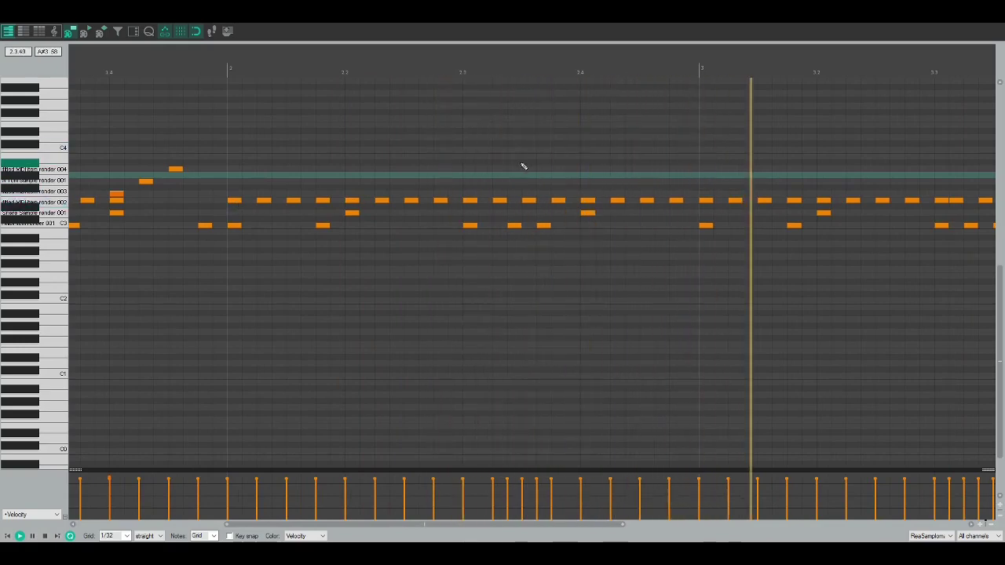
scroll(848, 189, down, 3)
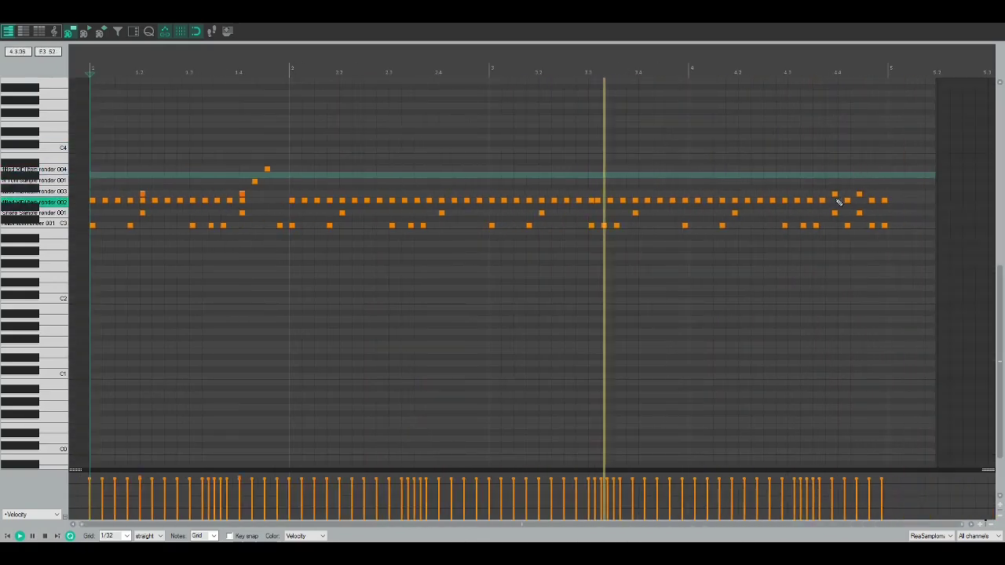
scroll(836, 202, up, 2)
scroll(748, 215, up, 2)
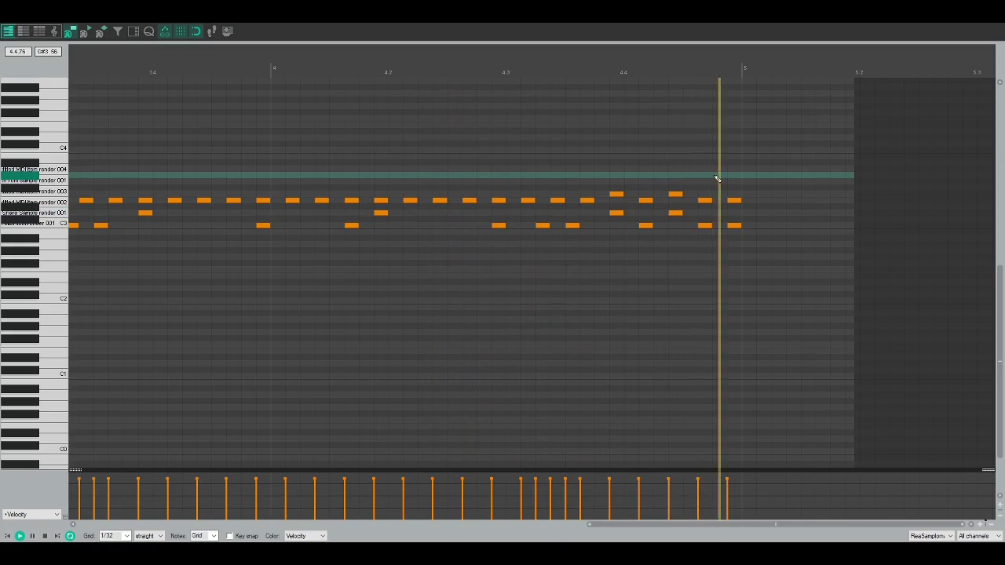
key(space)
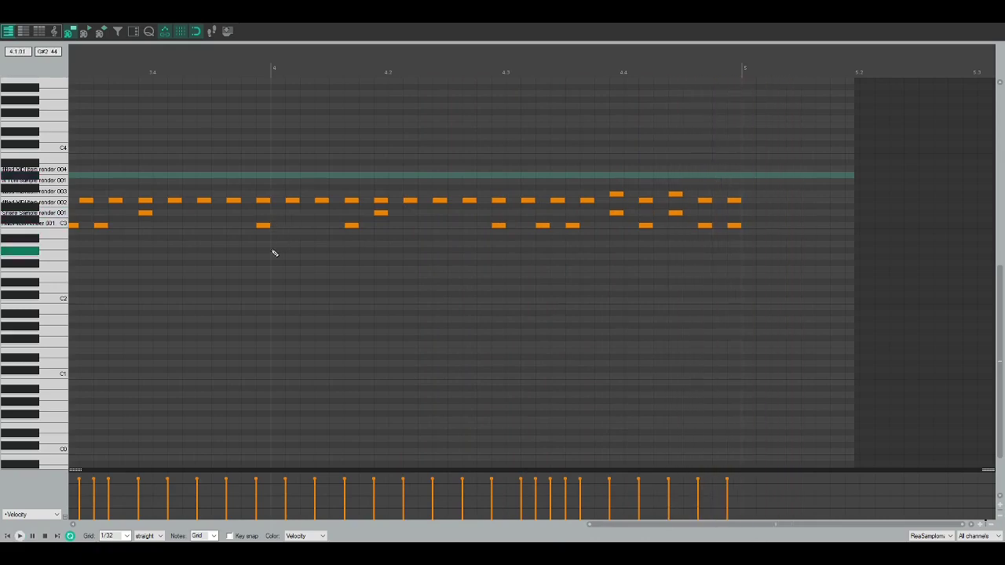
- Play bar 4 to check its closing fill, and return the edit cursor to the start of bar 1
key(space)
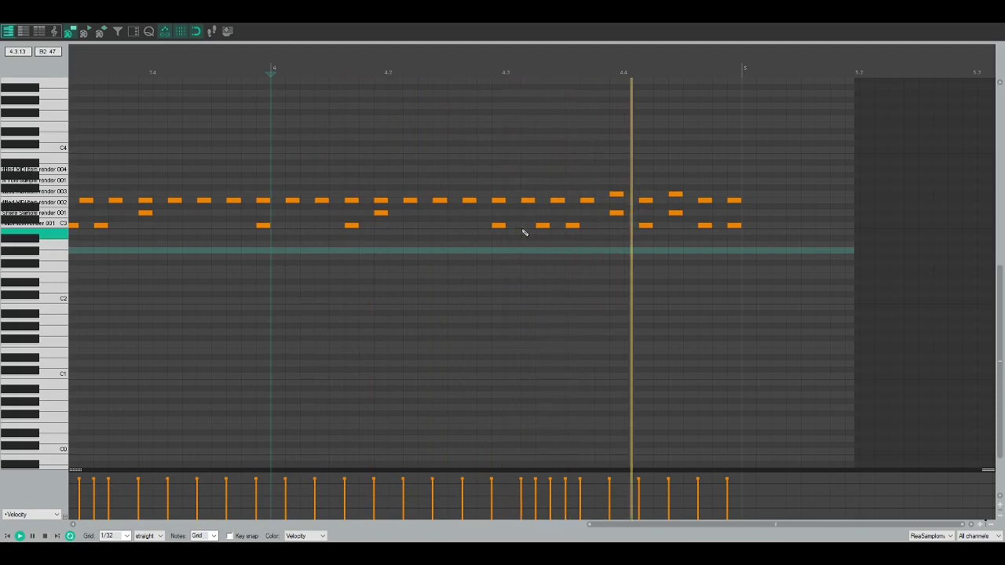
key(space)
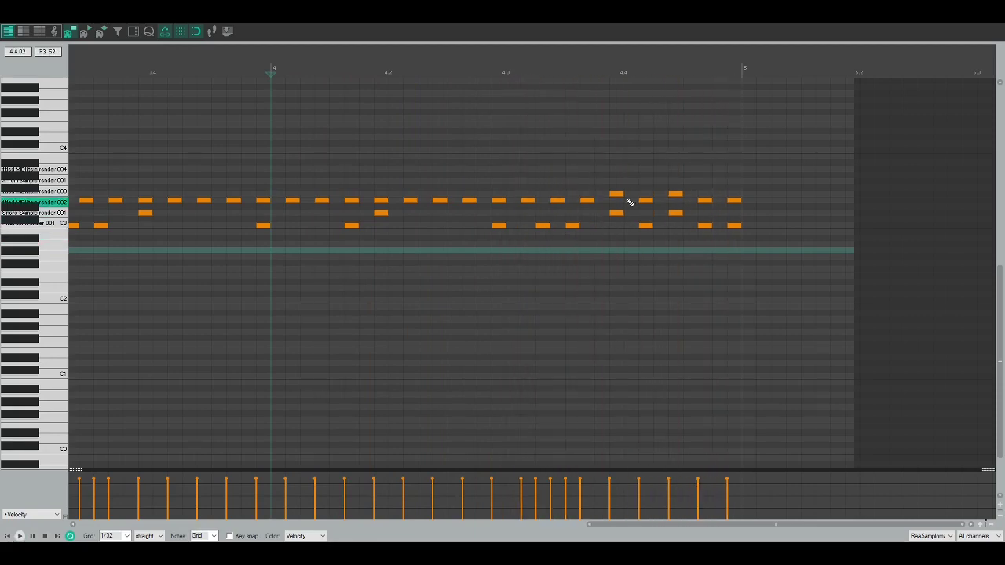
scroll(630, 203, down, 5)
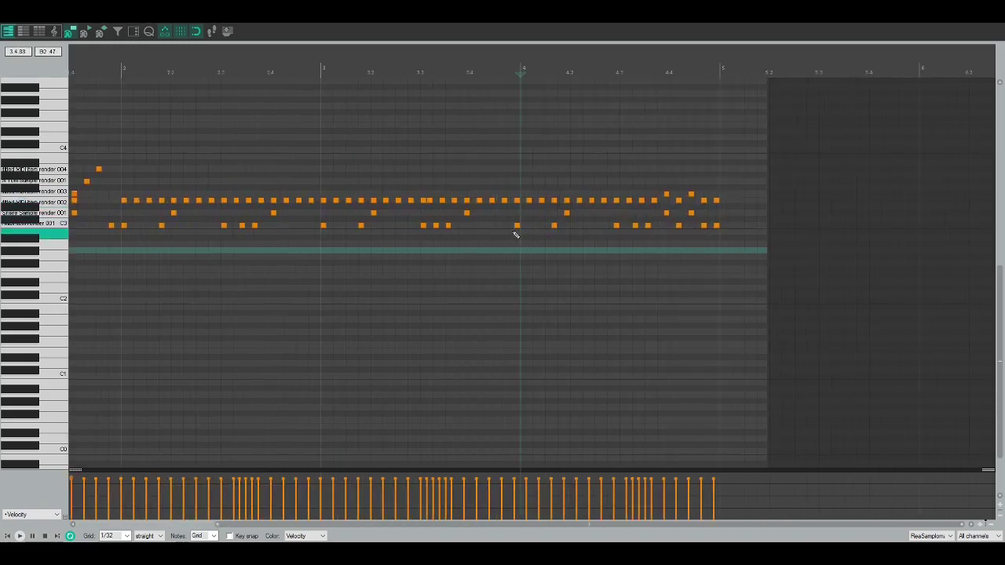
click(95, 230)
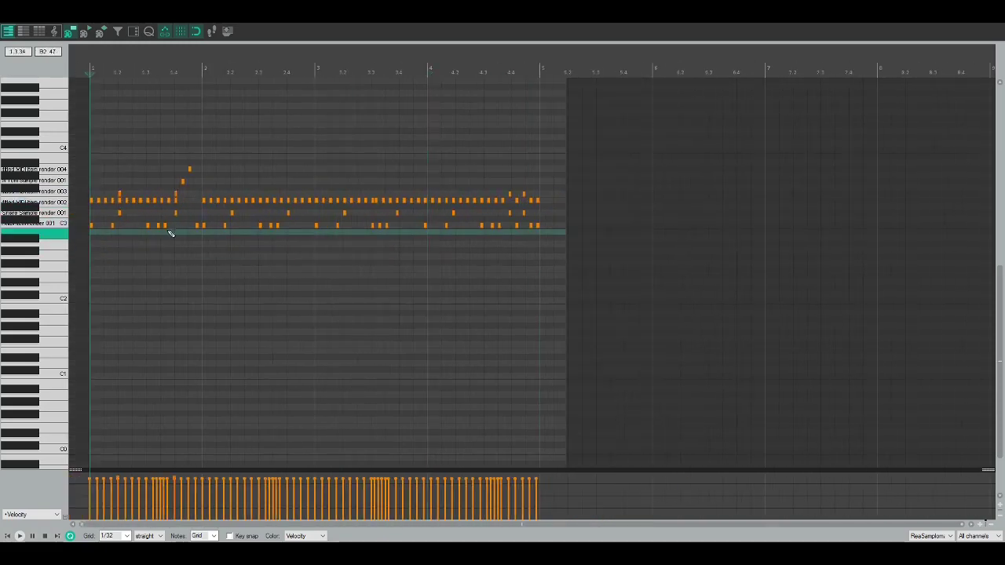
scroll(170, 231, up, 4)
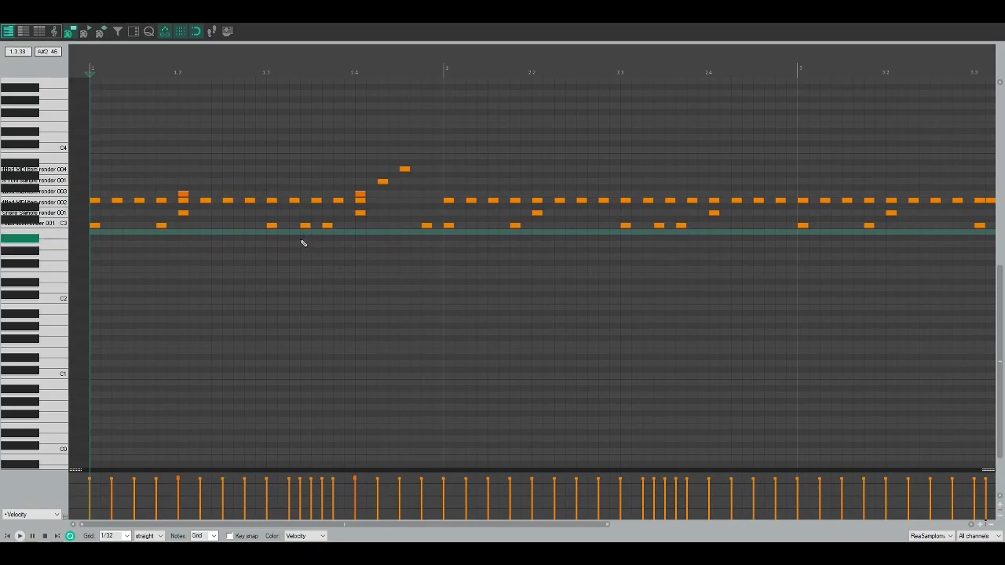
scroll(346, 235, down, 6)
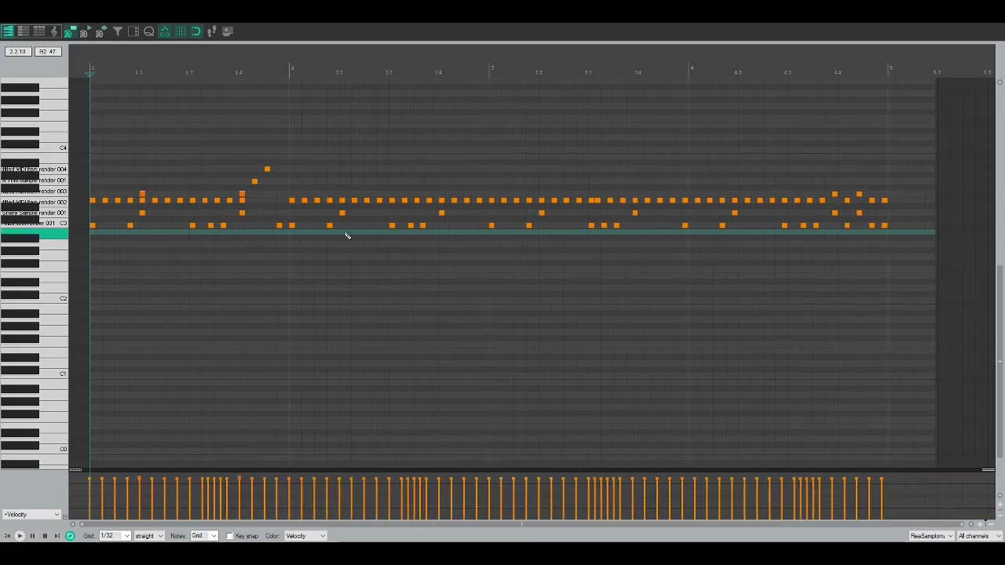
scroll(347, 236, up, 2)
scroll(346, 236, up, 3)
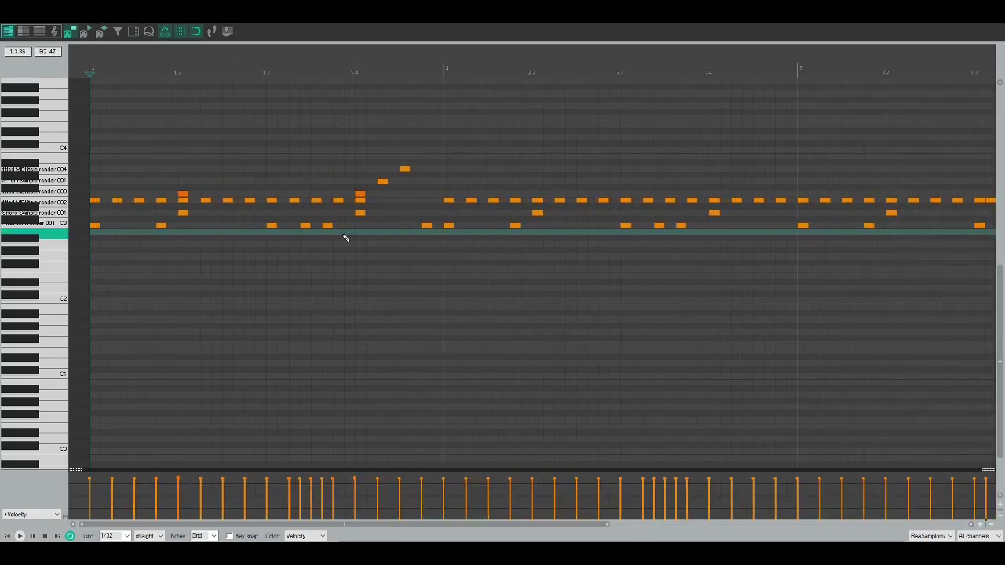
scroll(346, 237, down, 3)
scroll(344, 240, up, 2)
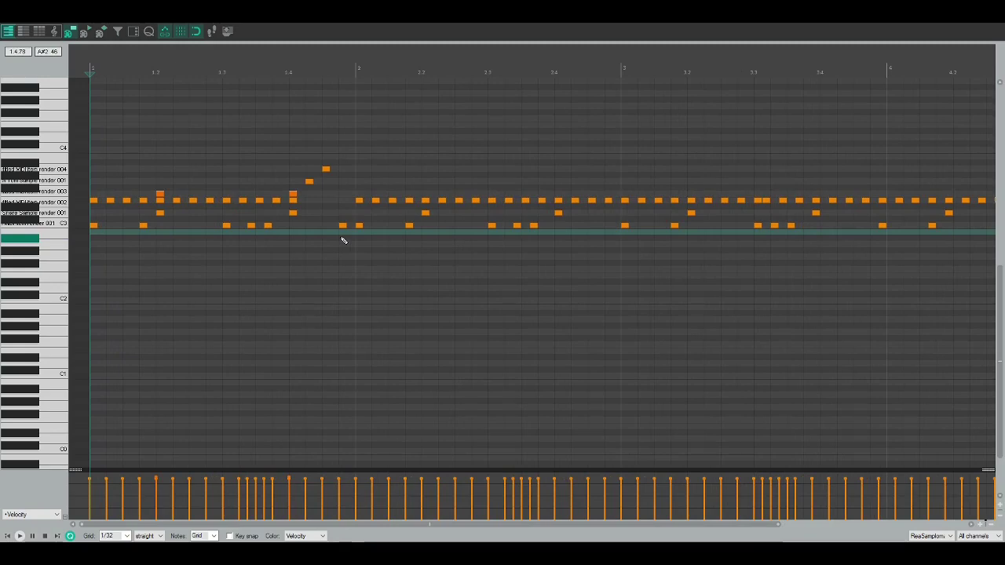
- Try humanizing all notes with timing at 100%, velocity at 0% and timing bias at 39%
key(h)
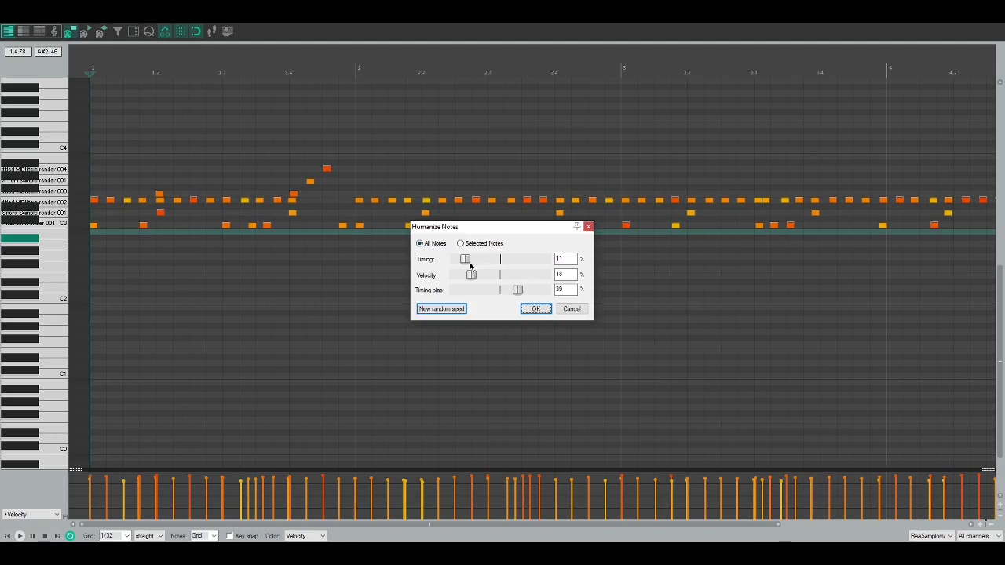
mouse_move(465, 262)
mouse_down()
mouse_move(452, 261)
mouse_move(454, 275)
mouse_move(540, 274)
mouse_move(451, 271)
mouse_move(558, 268)
mouse_move(450, 270)
mouse_up()
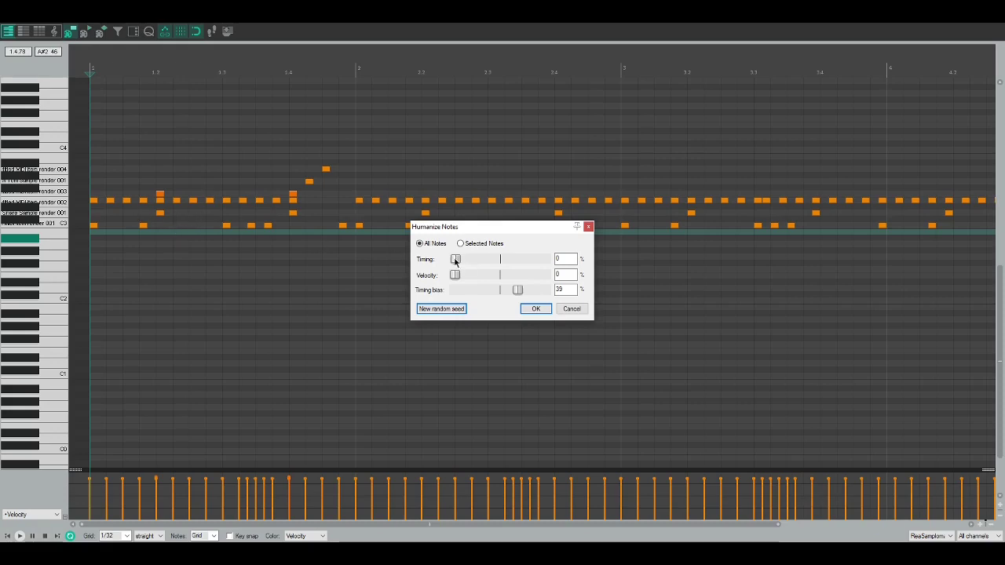
drag(455, 260, 465, 261)
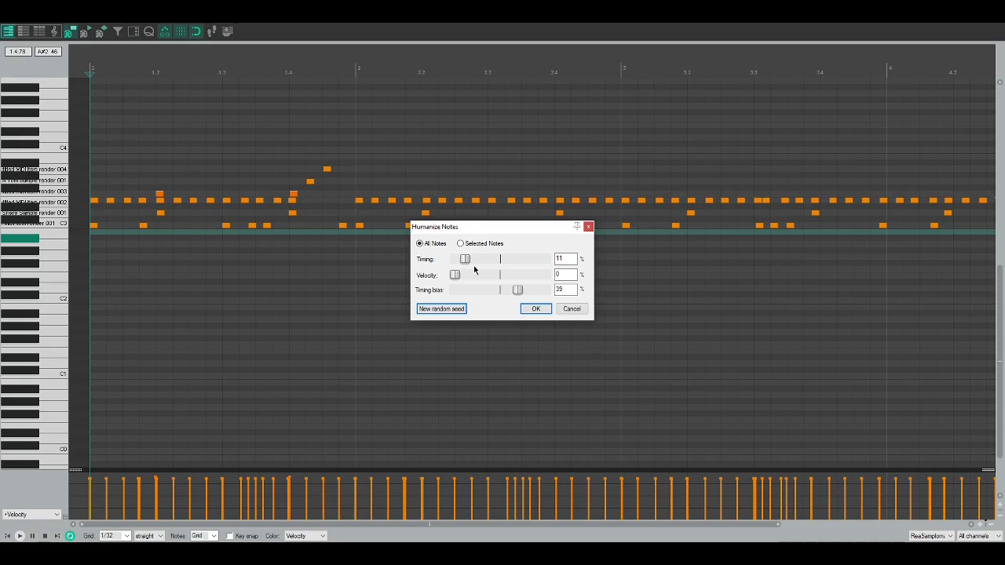
drag(465, 260, 562, 254)
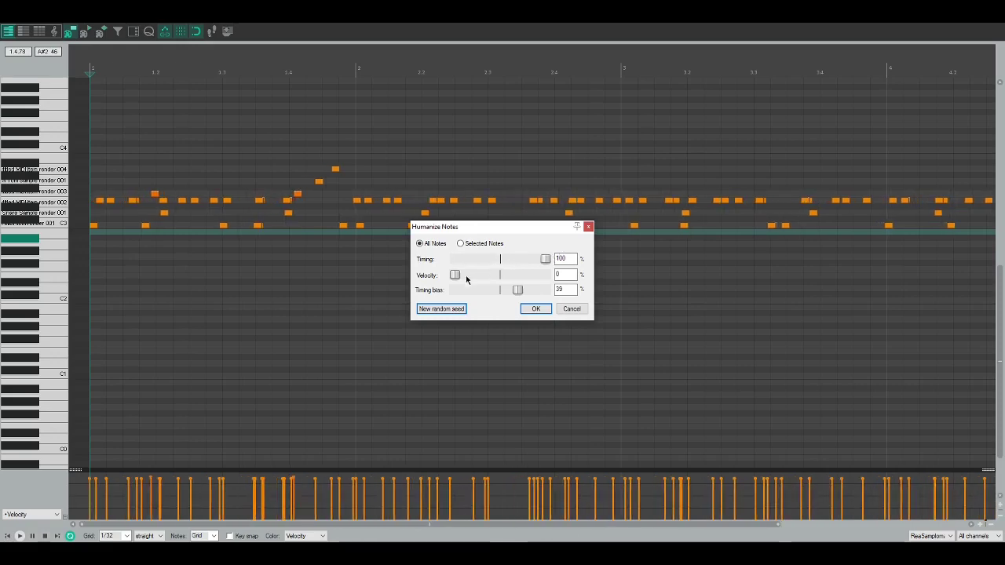
drag(457, 277, 370, 270)
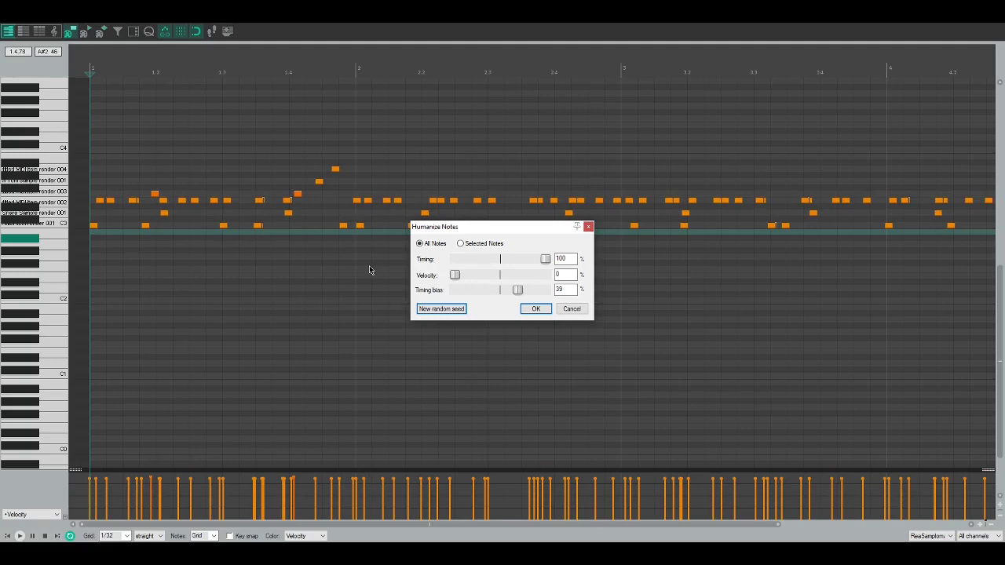
click(534, 310)
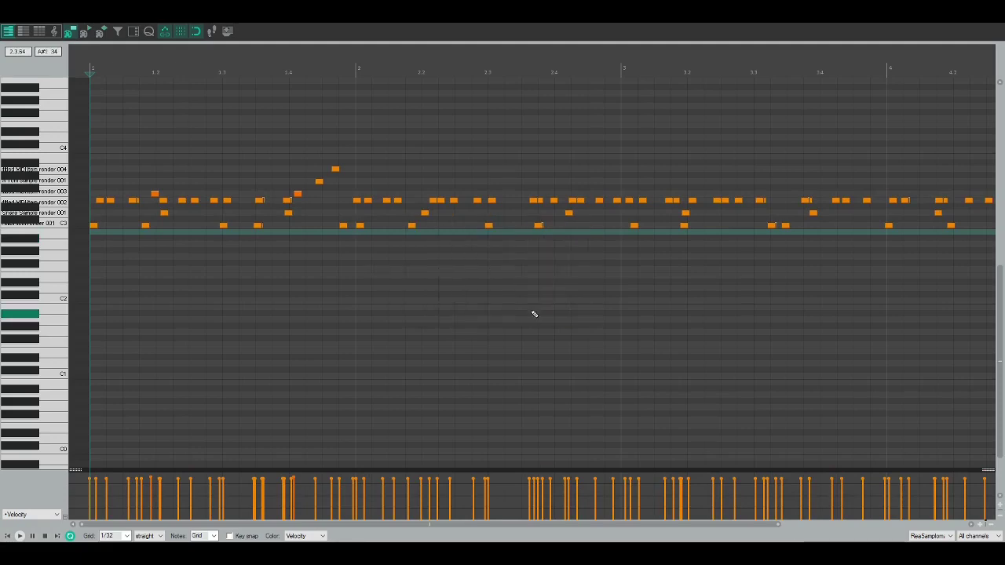
- Play the heavily humanized beat from the start, stop it, and undo the humanization
key(space)
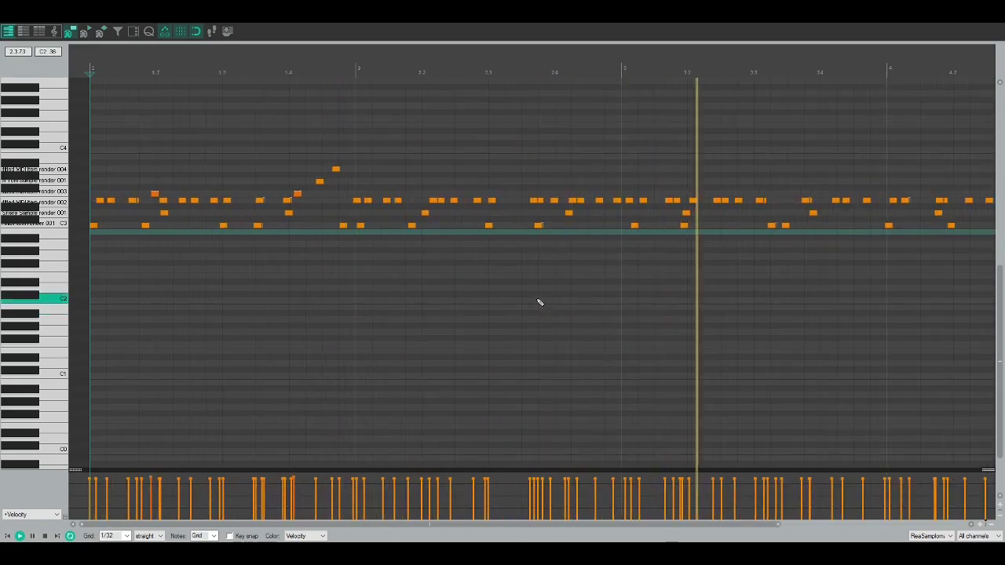
key(space)
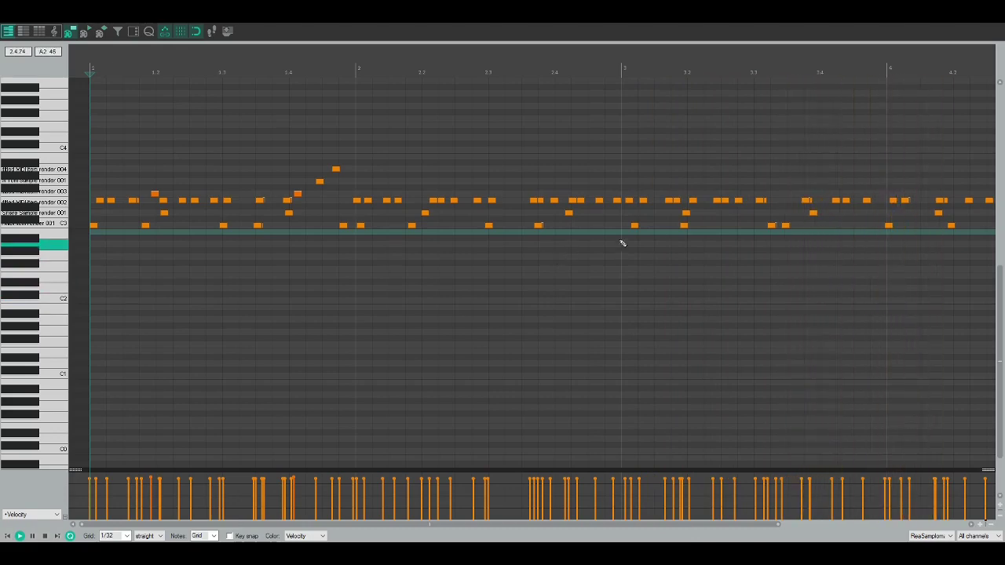
scroll(778, 235, down, 3)
key(space)
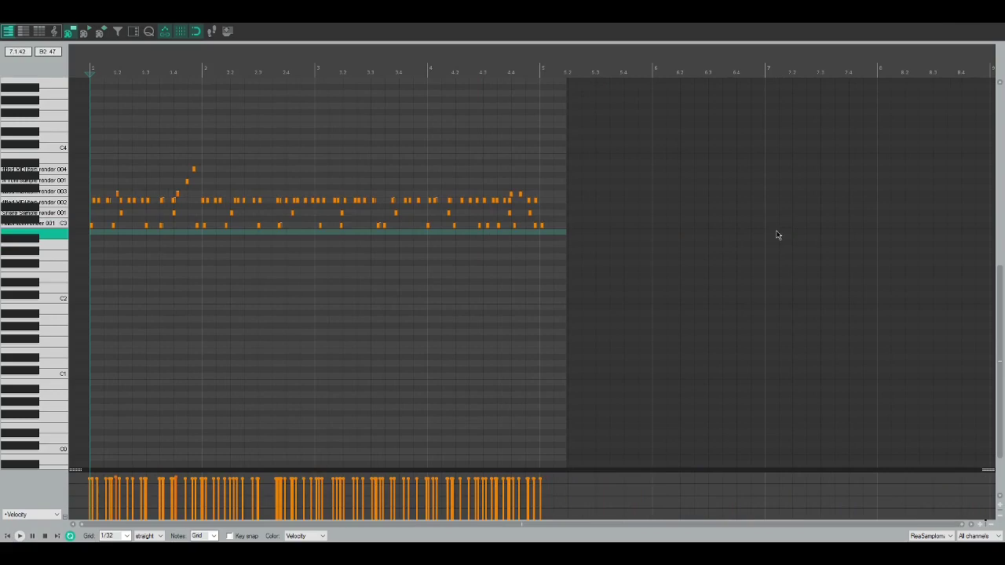
scroll(541, 265, up, 3)
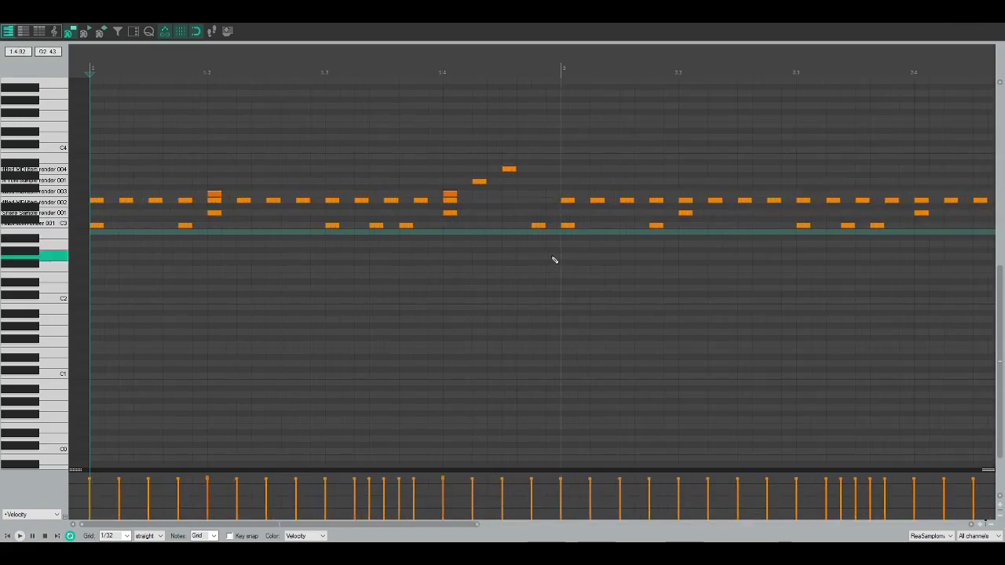
- Humanize all notes with timing at 10%, velocity at 0% and timing bias at 39%
key(h)
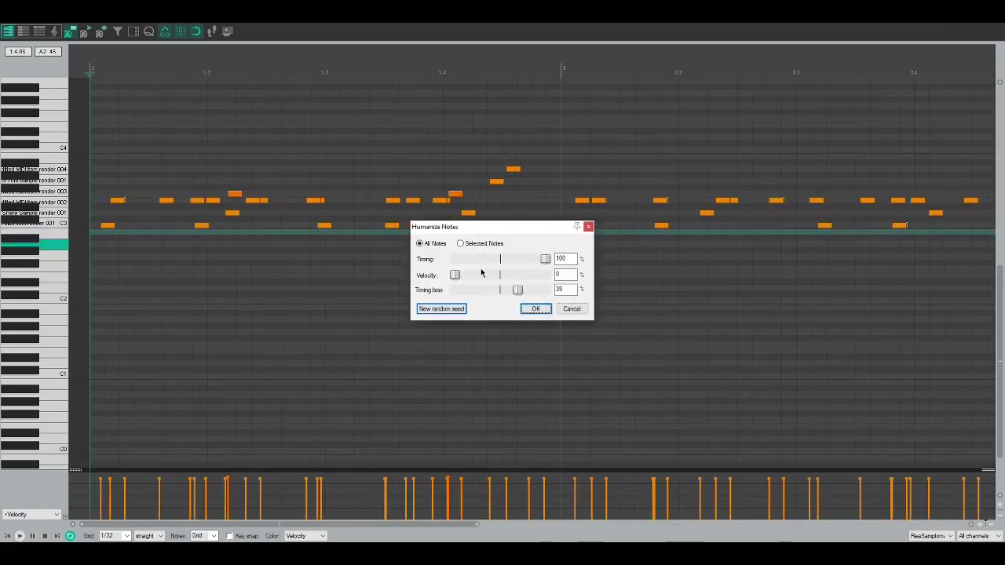
drag(528, 259, 461, 264)
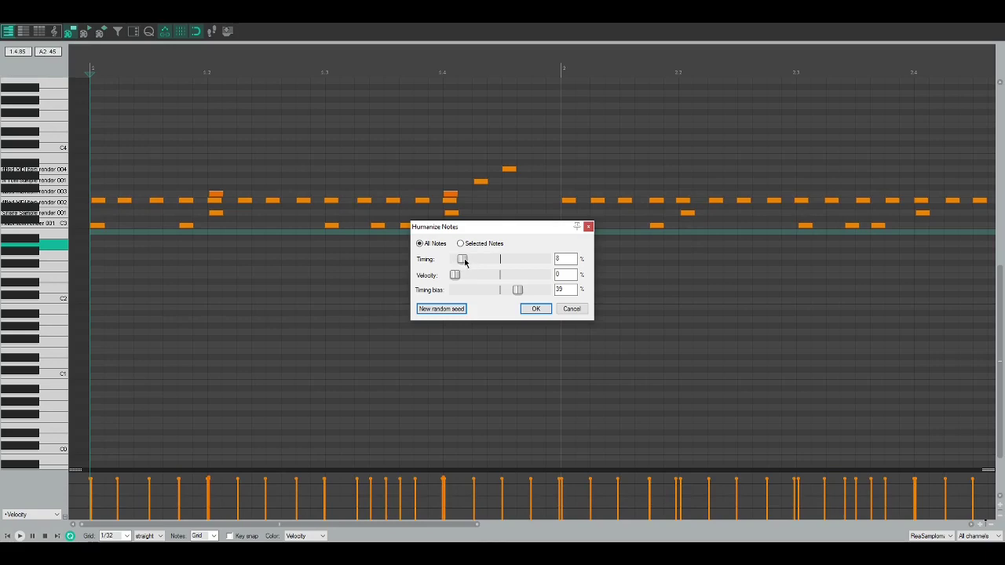
drag(465, 261, 468, 261)
click(536, 308)
- Play bar 1 to check the subtly humanized timing, stop playback, and undo the humanization
key(space)
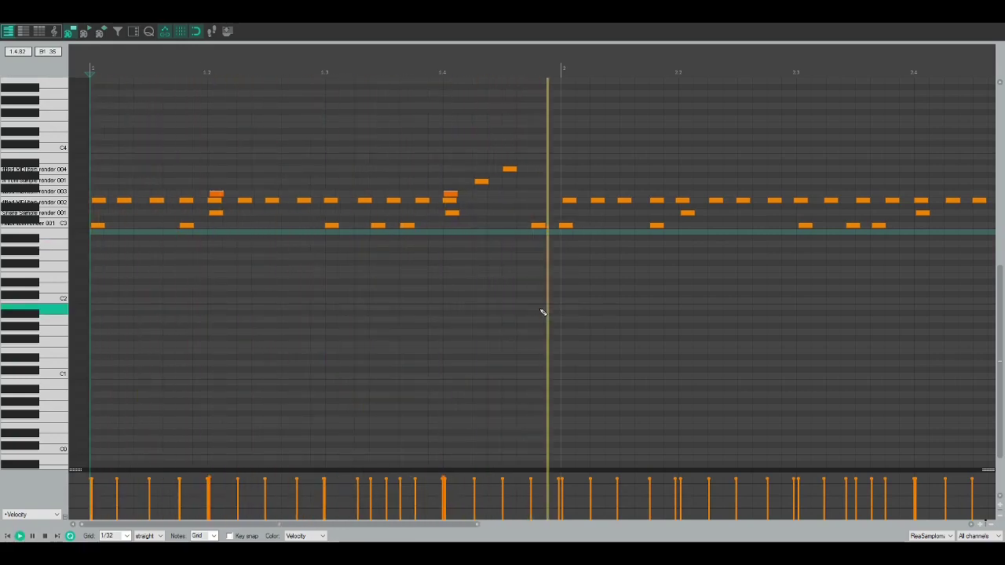
key(space)
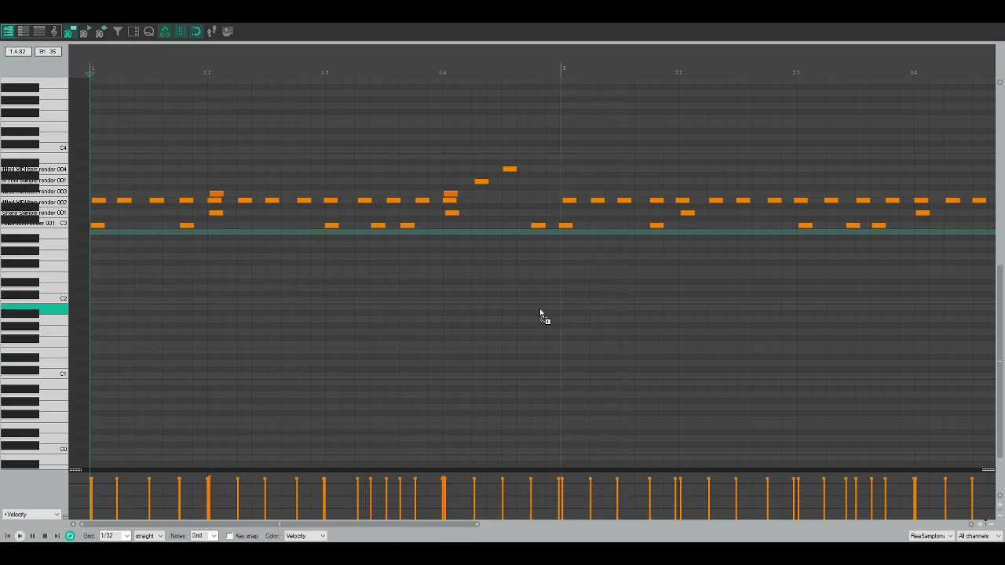
key(ctrl+z)
- Humanize all notes with timing at 3%, velocity at 0% and timing bias at 39%
key(h)
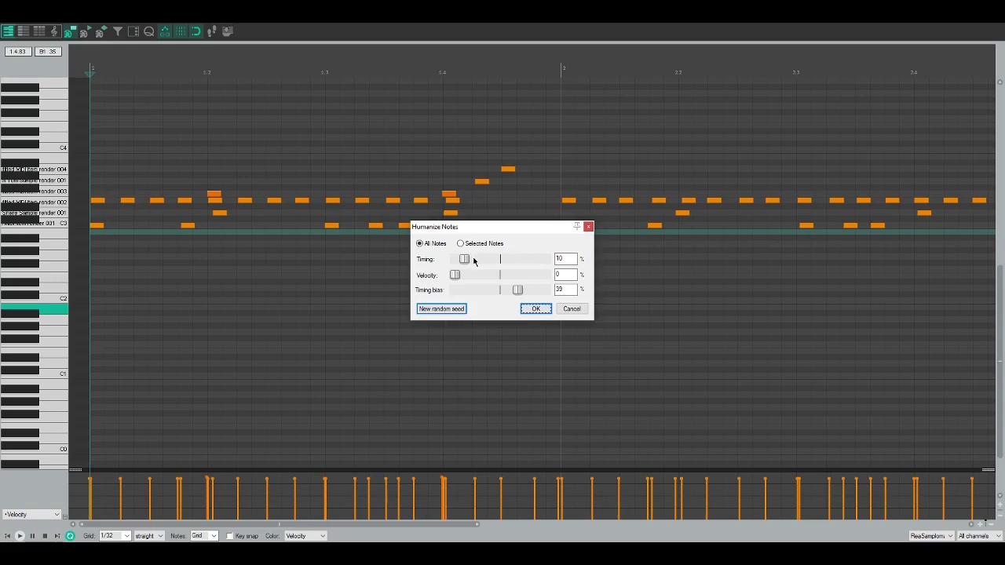
drag(464, 259, 461, 260)
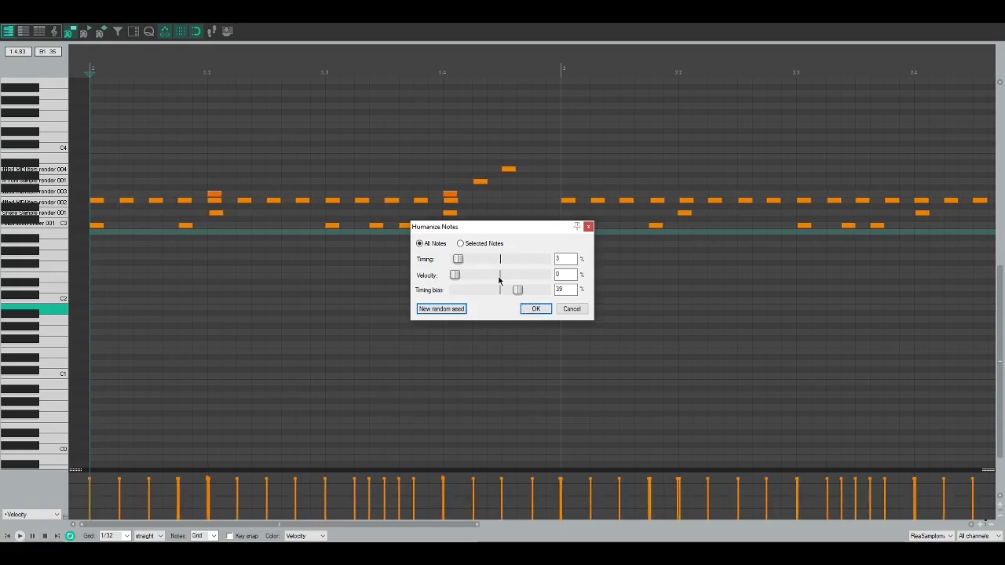
click(533, 311)
- Play the humanized beat and examine the note offsets up close around the start of bar 3
key(space)
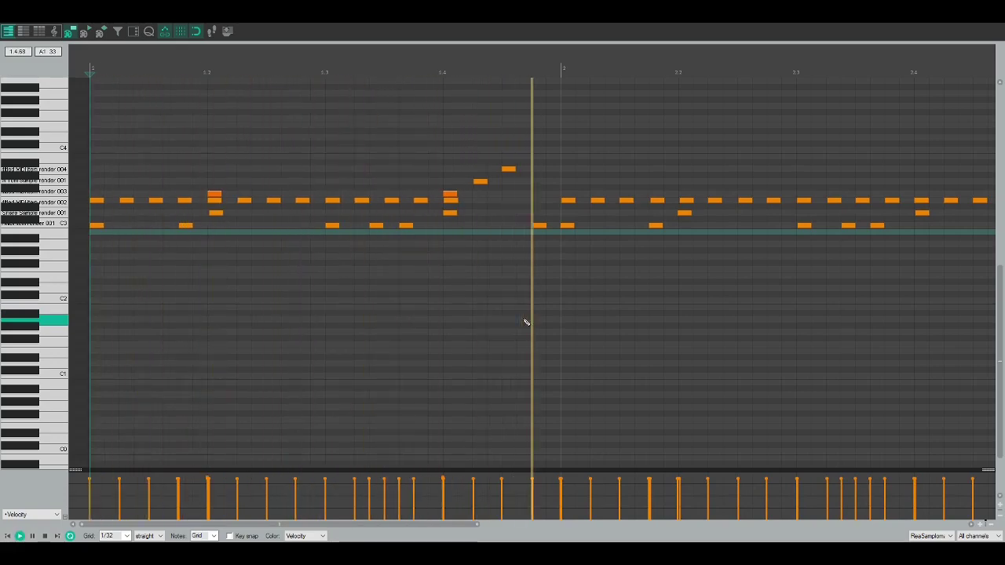
scroll(550, 329, up, 4)
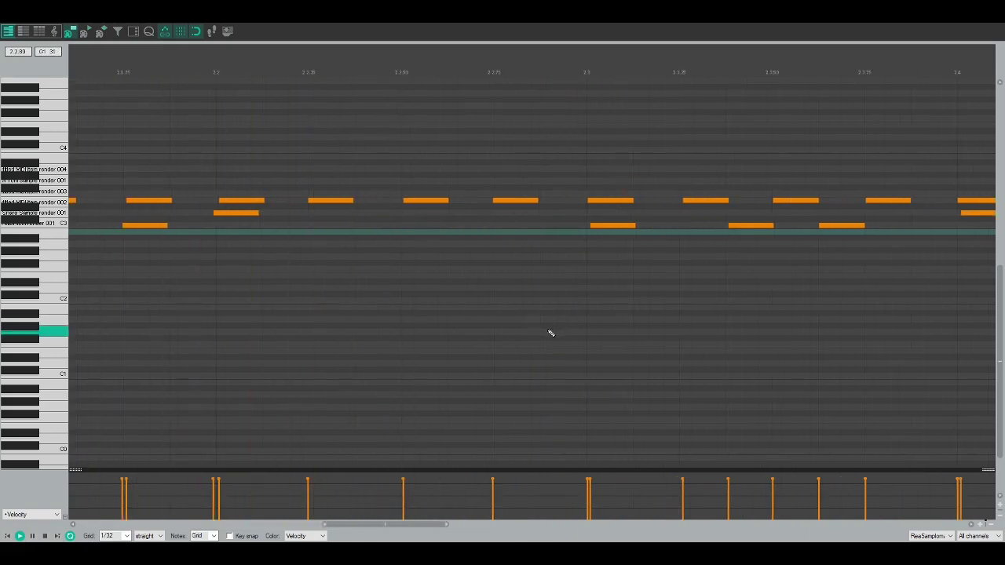
scroll(549, 341, up, 2)
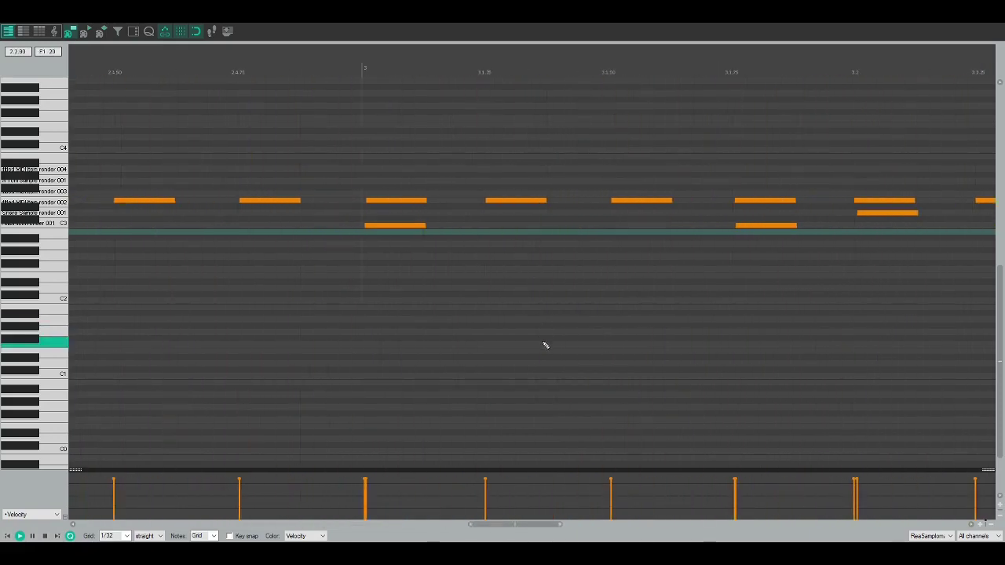
scroll(462, 287, up, 6)
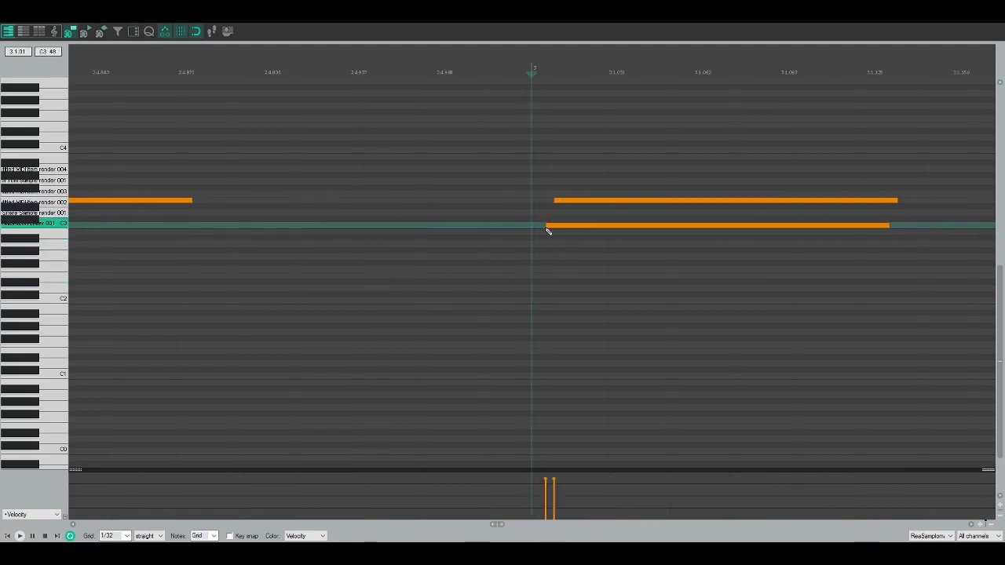
scroll(567, 210, down, 6)
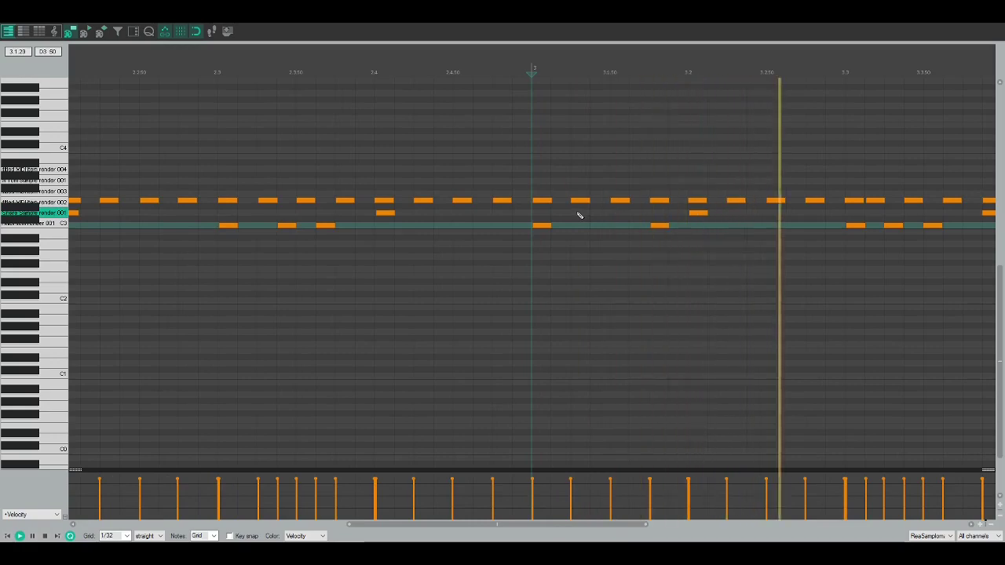
scroll(712, 171, down, 3)
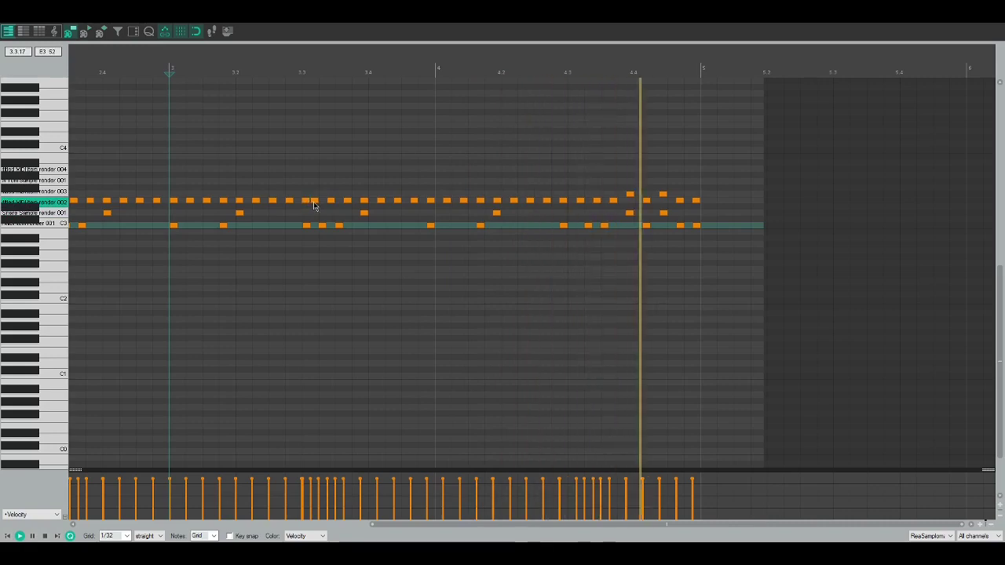
scroll(707, 171, down, 4)
scroll(702, 164, up, 6)
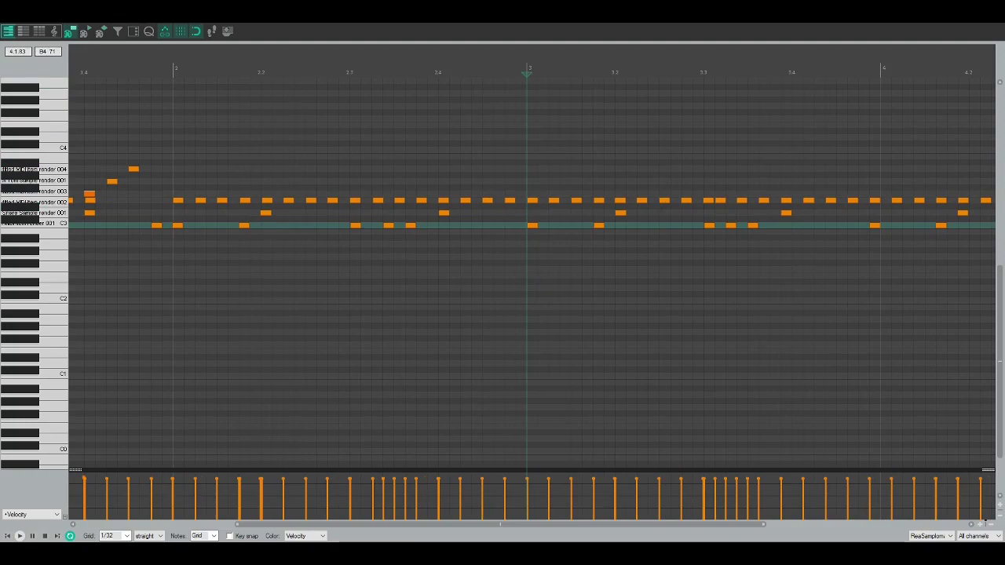
- Close the MIDI editor, move the recorded MIDI item to the Drum Plugin track, and slightly lower that track's volume
click(993, 8)
scroll(417, 249, up, 2)
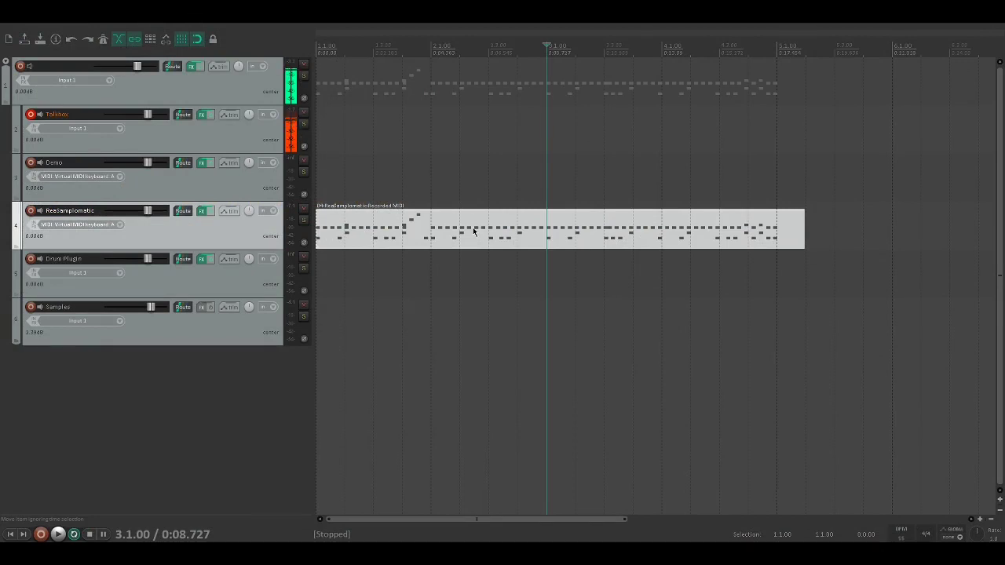
scroll(467, 230, down, 2)
scroll(464, 230, up, 1)
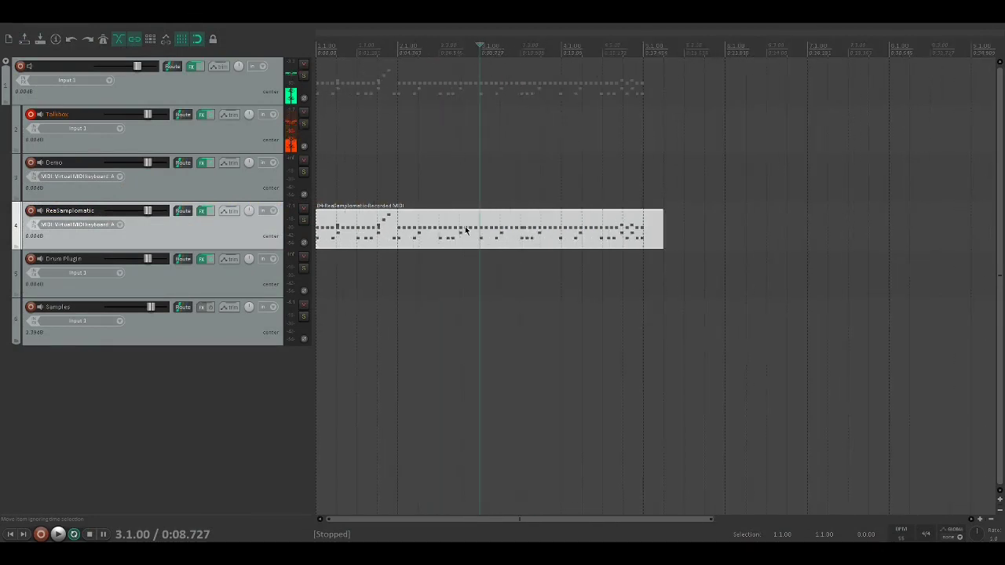
drag(364, 236, 359, 264)
click(317, 238)
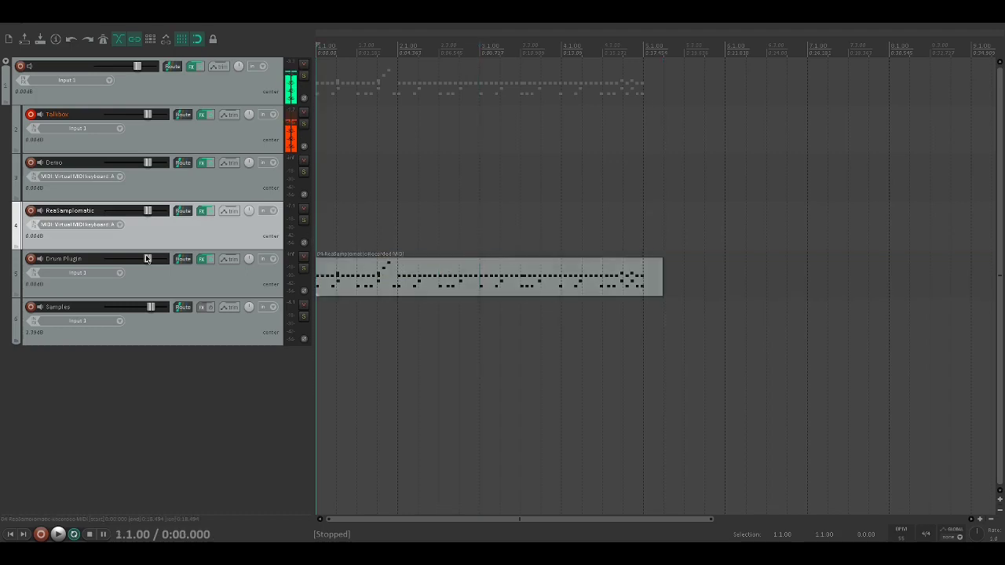
drag(146, 259, 145, 260)
scroll(331, 318, up, 2)
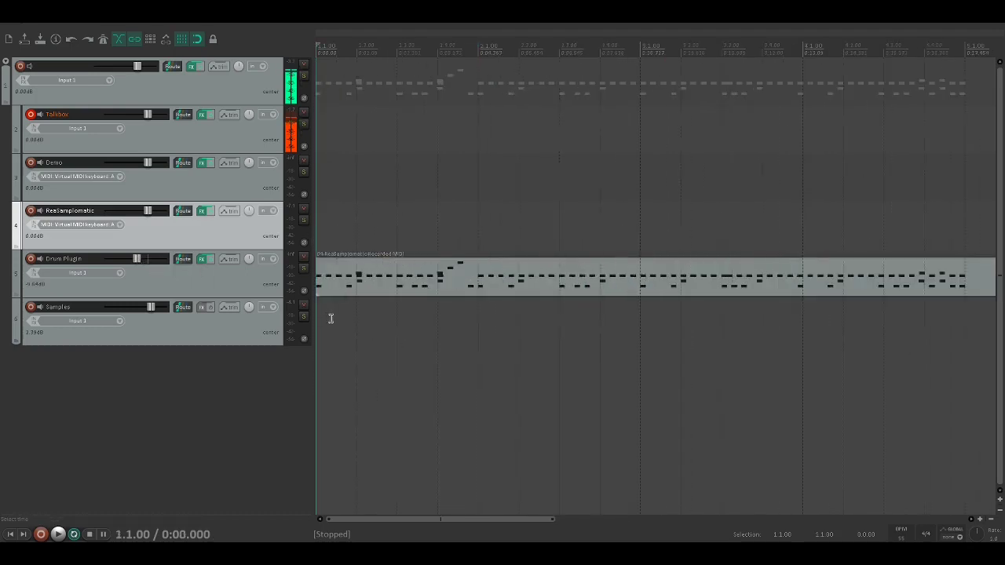
- Inspect the Studio Drummer kit in the Drum Plugin track's effects window, close it, and briefly play the beat from the start
click(201, 260)
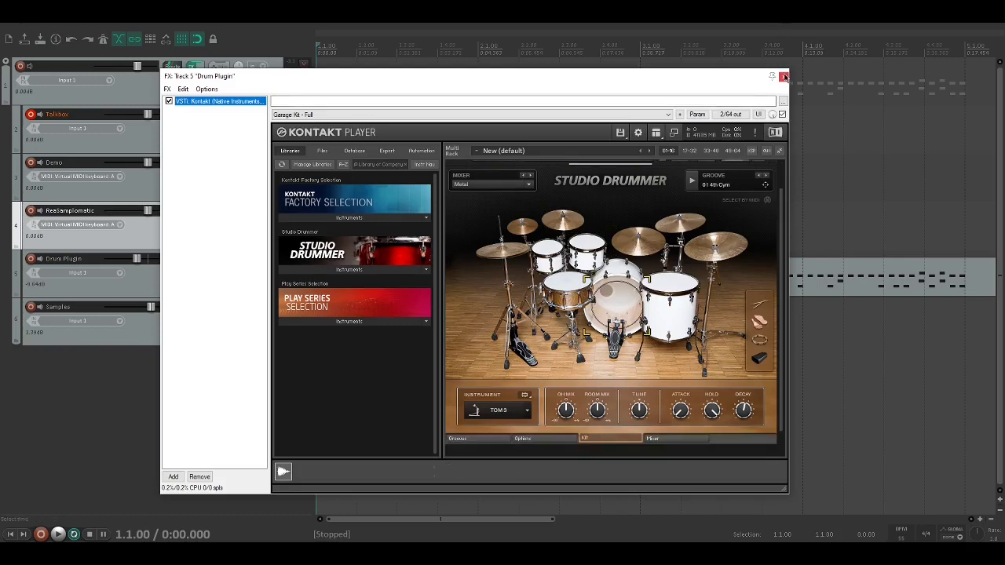
click(612, 165)
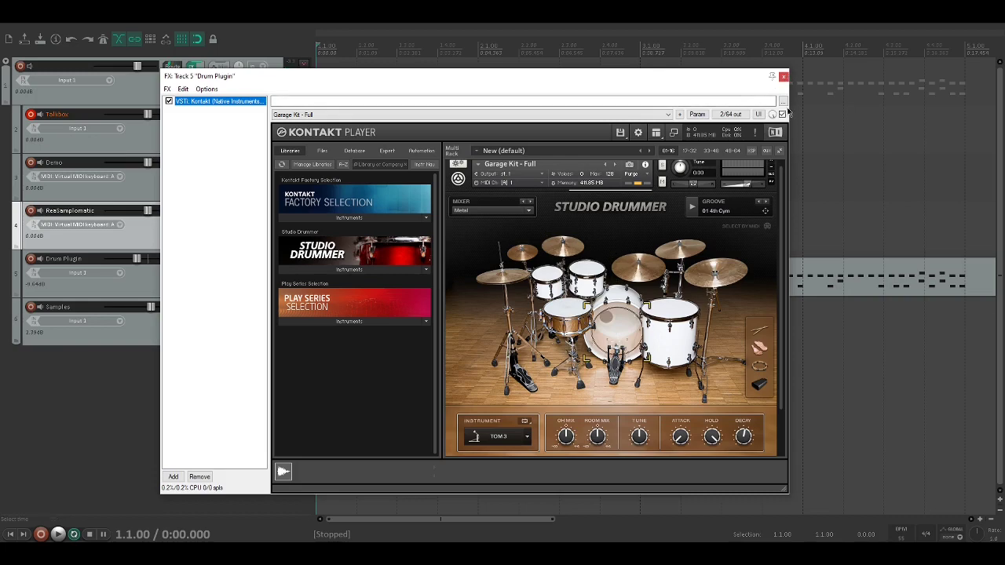
click(784, 77)
key(space)
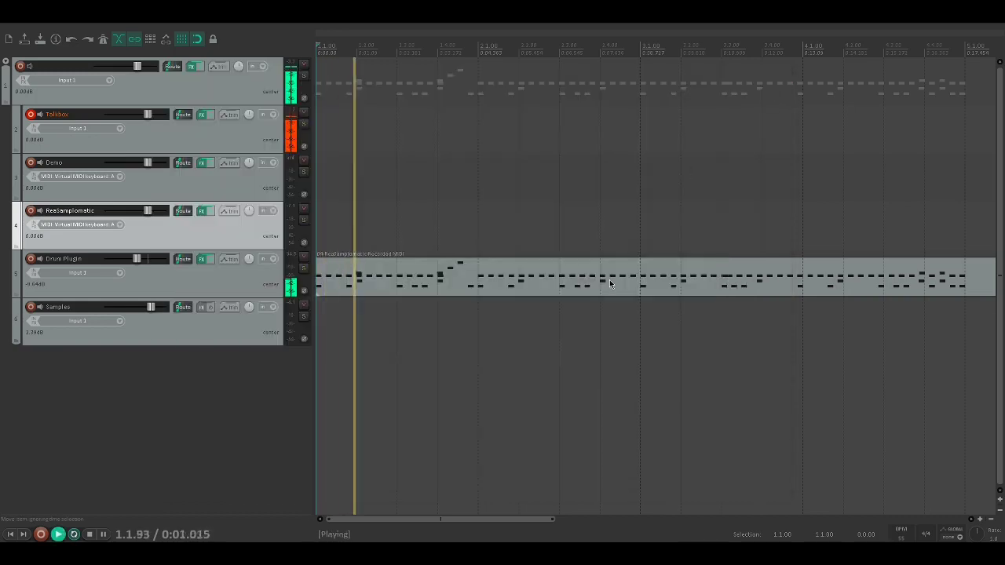
key(space)
- Open the moved MIDI item for editing and audition C2 and the drum keys from C3 to A3
click(546, 286)
double_click(544, 287)
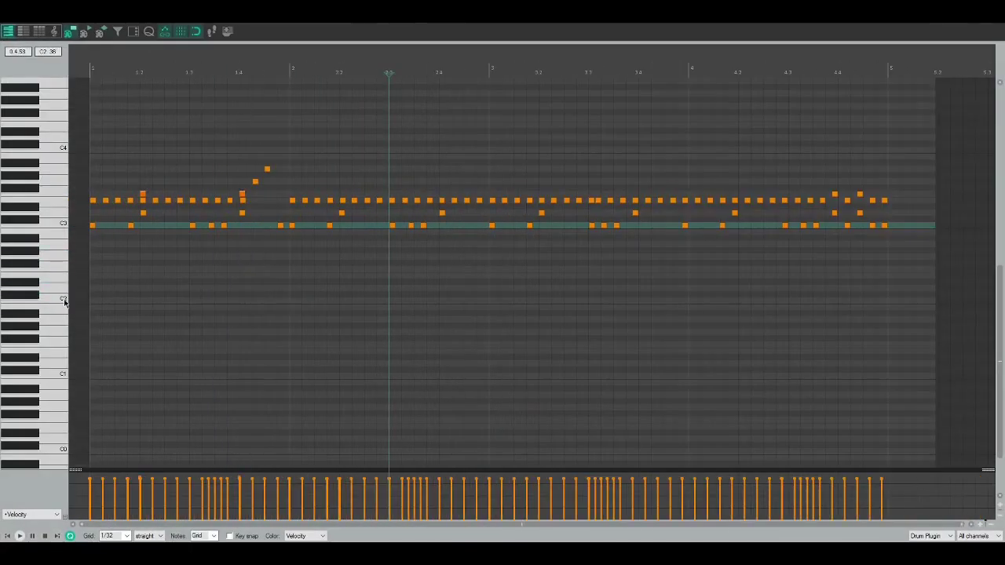
click(65, 301)
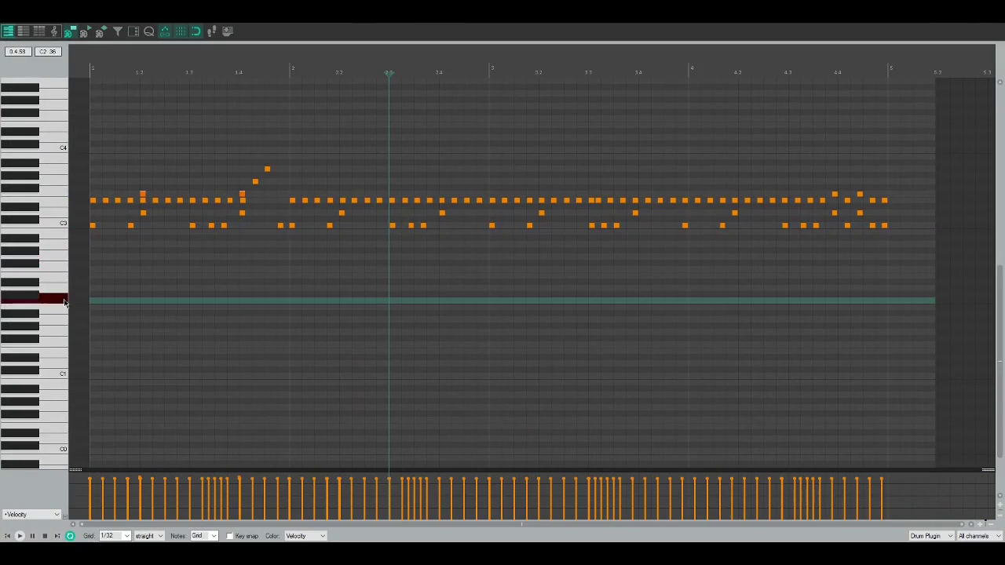
click(65, 225)
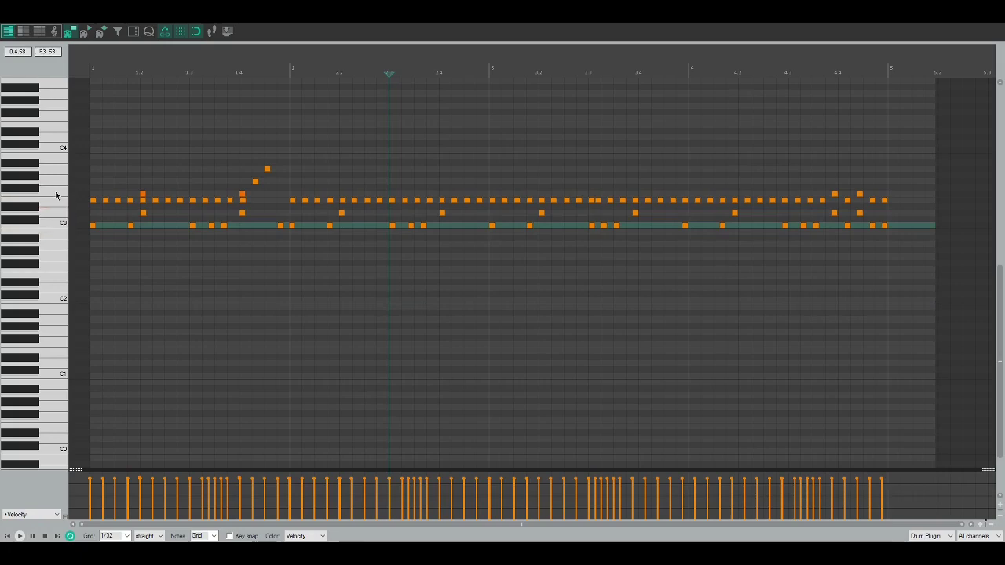
click(39, 217)
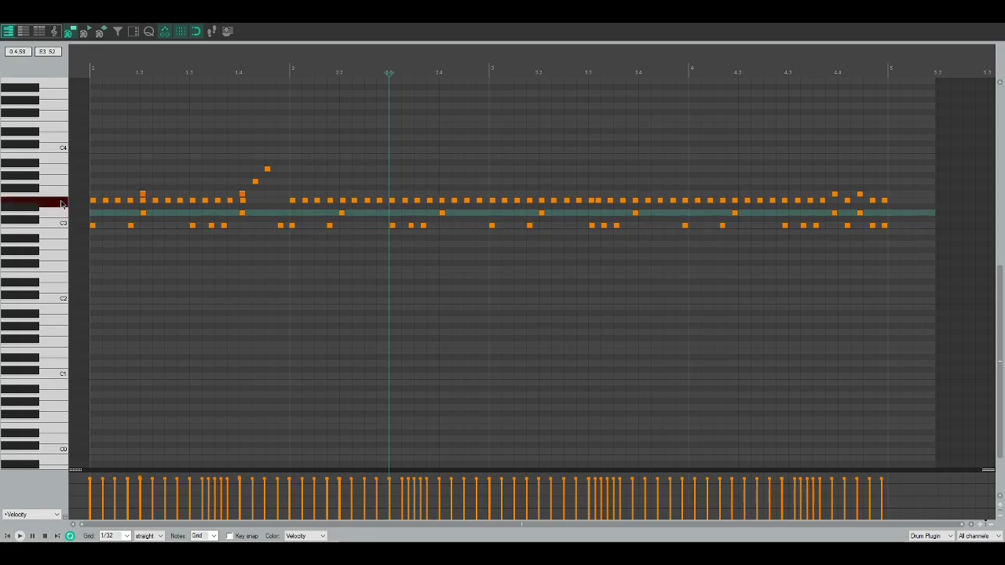
click(62, 203)
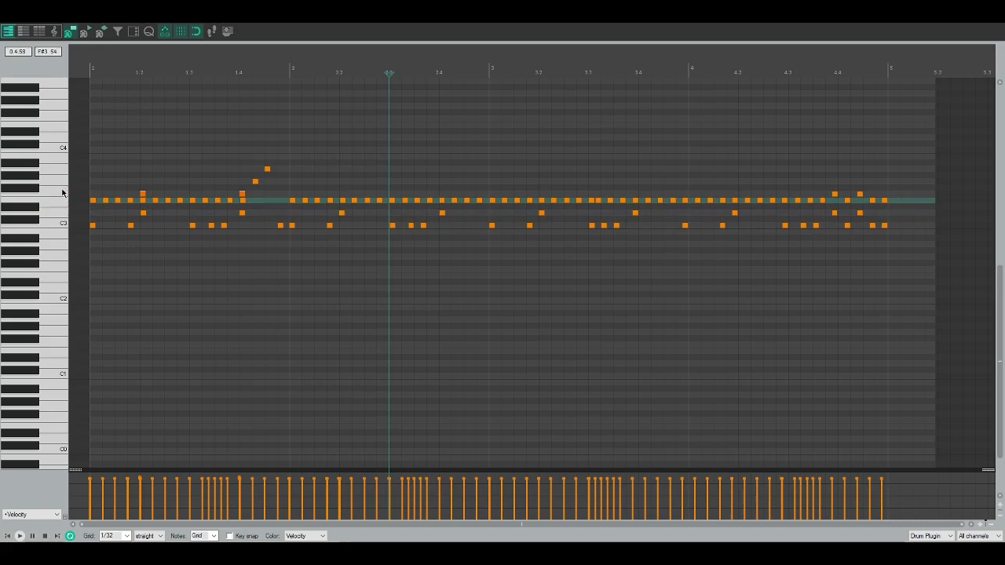
click(63, 194)
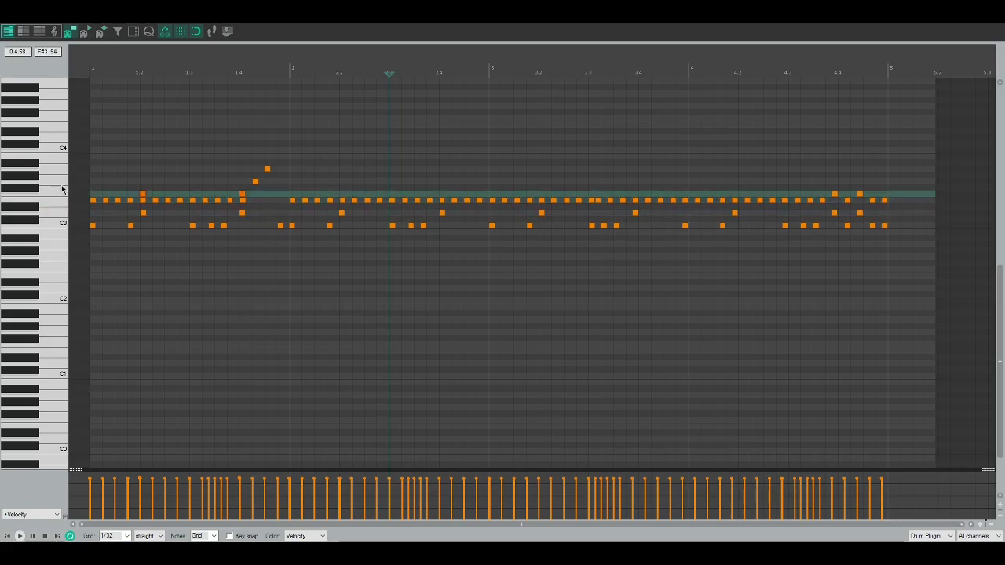
click(61, 186)
click(59, 177)
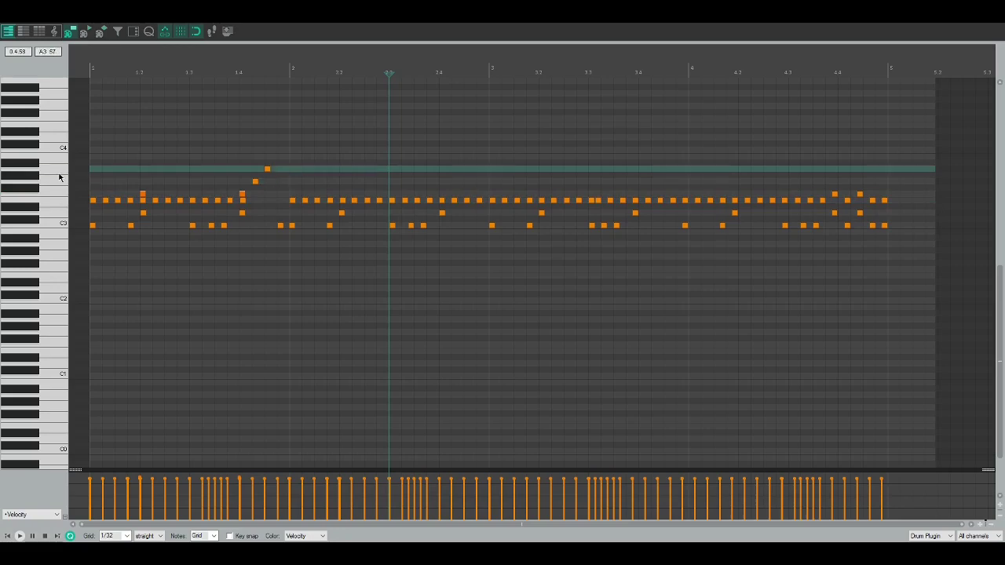
click(59, 197)
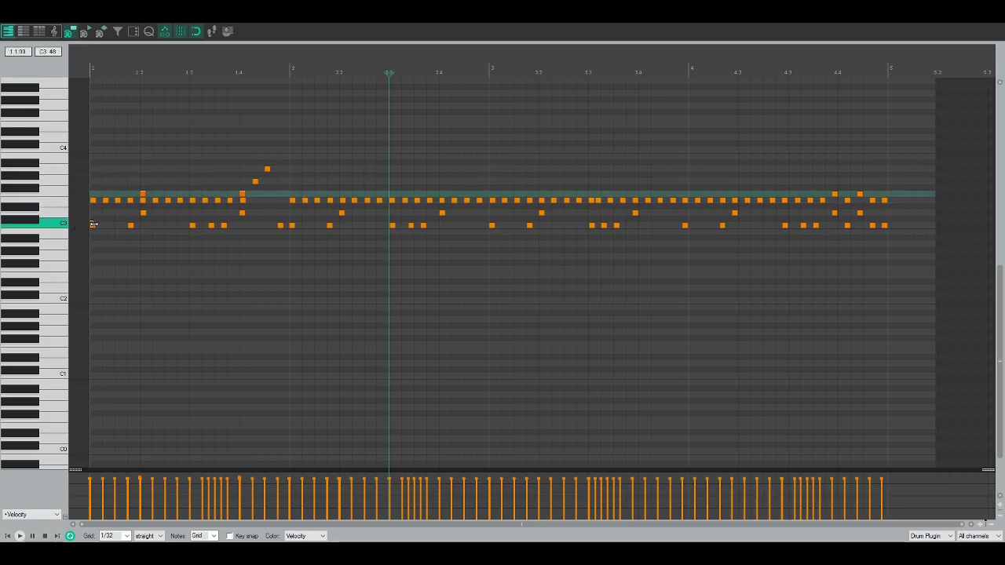
- Transpose all notes down one octave so the lowest row sits on C2, and play the beat from the start
key(ctrl+a)
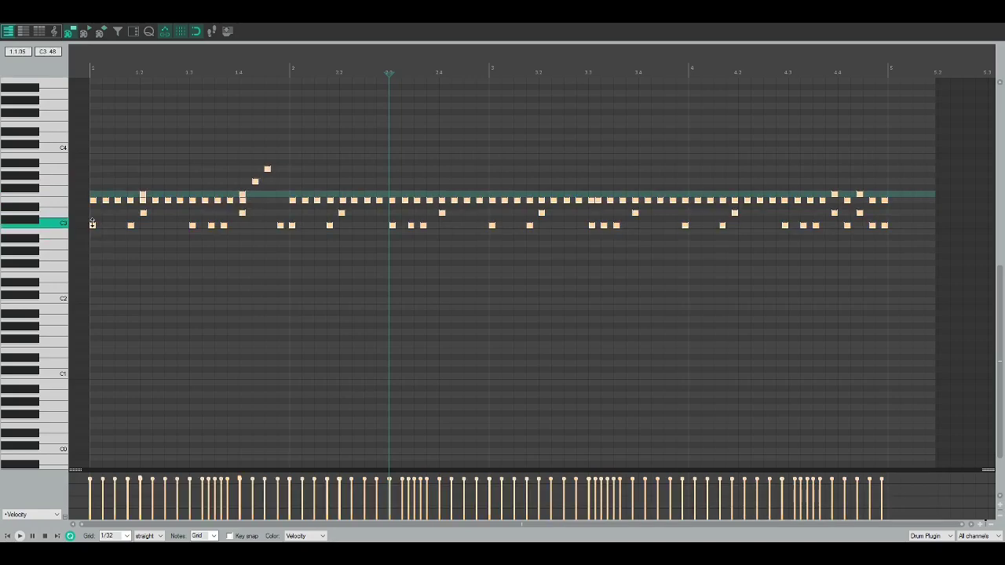
drag(92, 227, 83, 301)
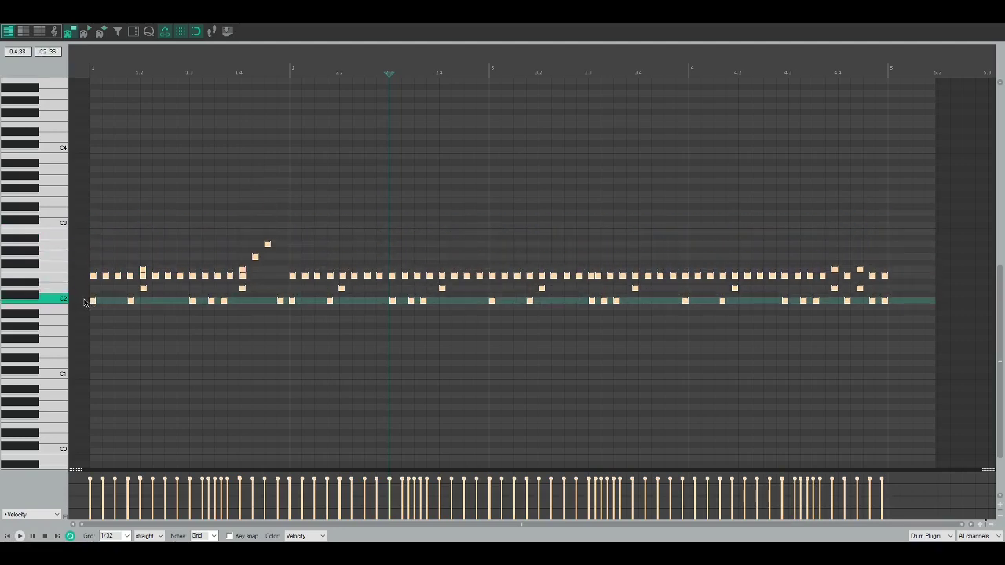
click(93, 266)
key(space)
scroll(96, 268, up, 2)
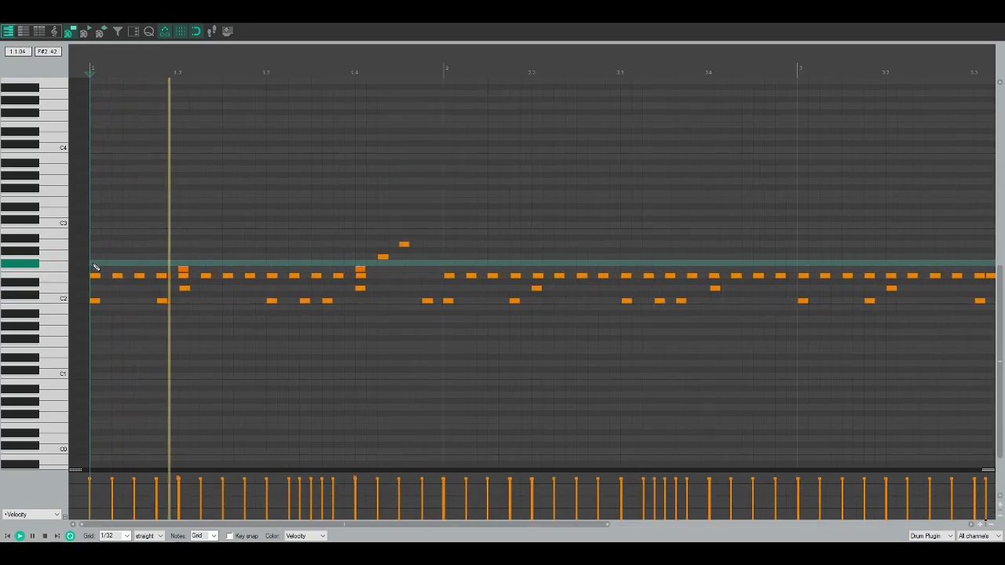
scroll(94, 266, up, 2)
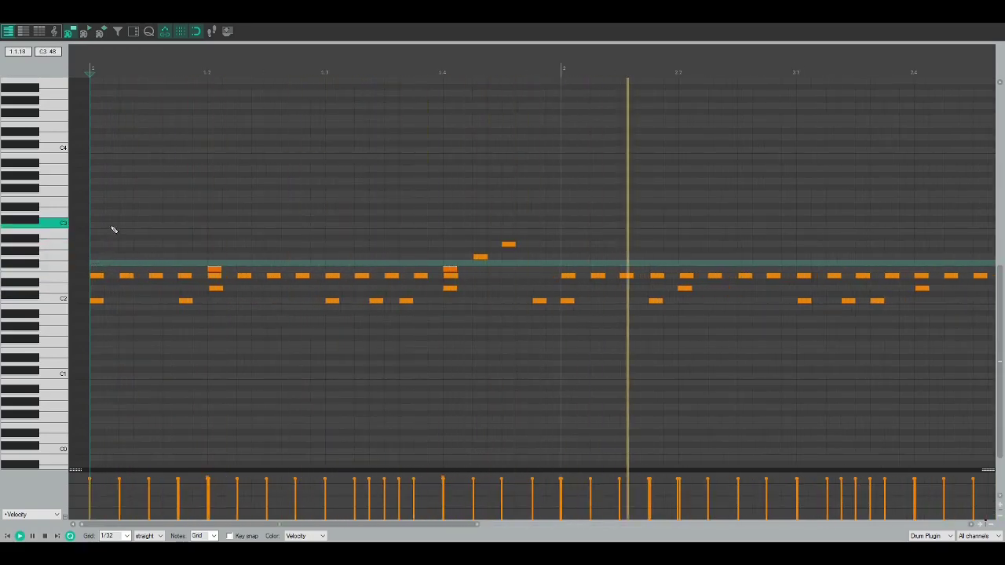
key(space)
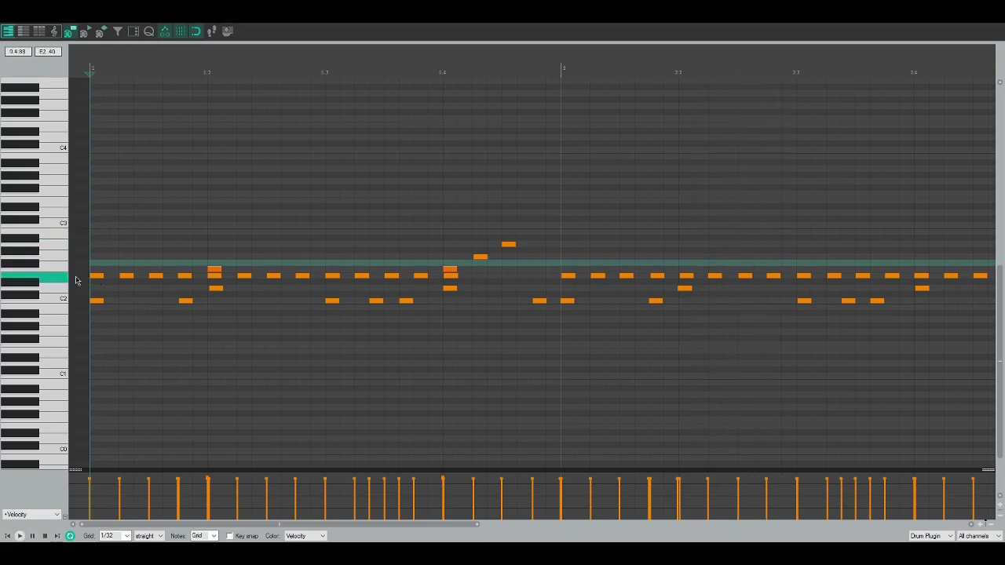
- Select all notes in the E2 row and move them up to F#2
right_click(76, 277)
click(72, 274)
scroll(315, 271, down, 3)
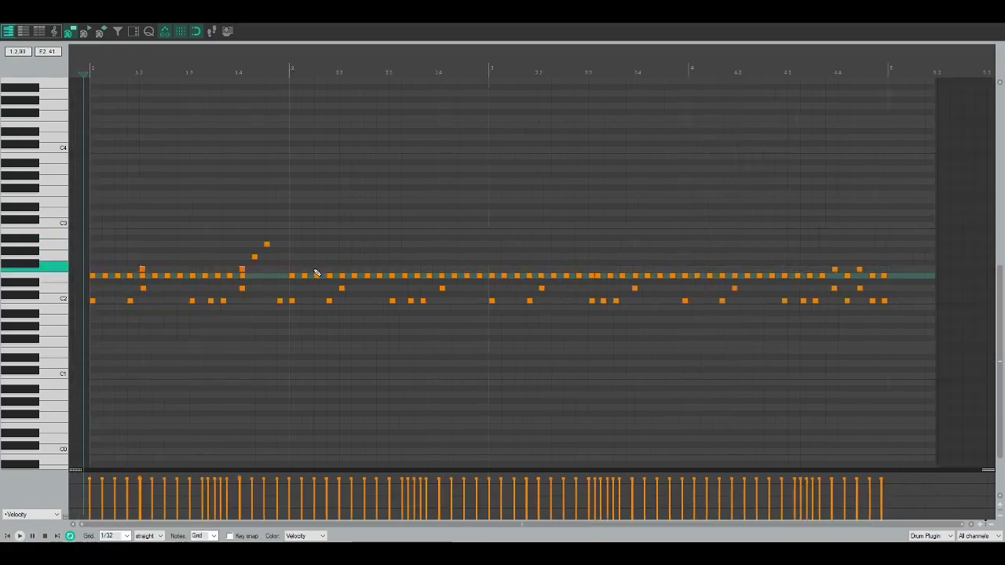
scroll(315, 274, down, 2)
scroll(315, 274, up, 5)
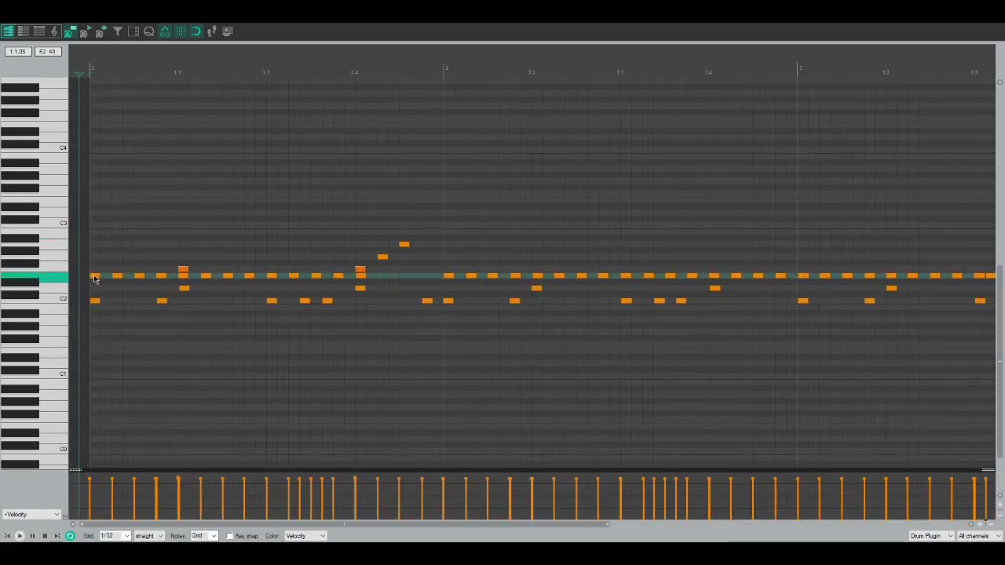
click(66, 280)
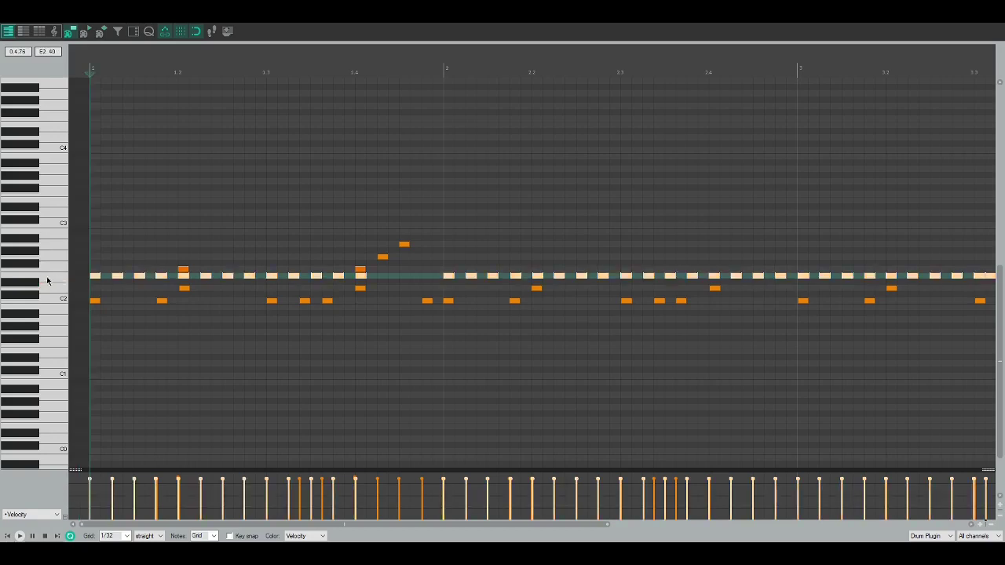
scroll(93, 283, down, 2)
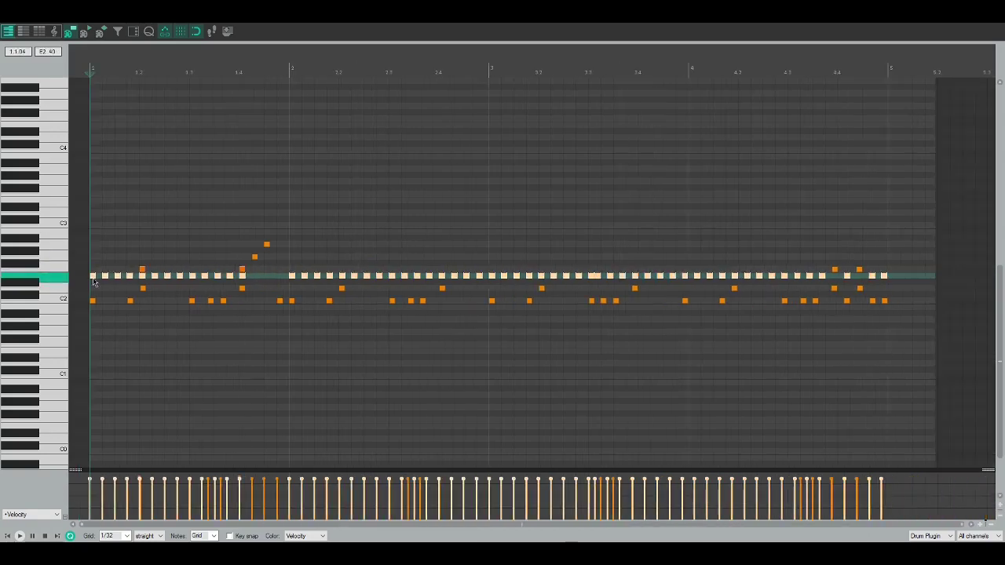
scroll(93, 283, up, 2)
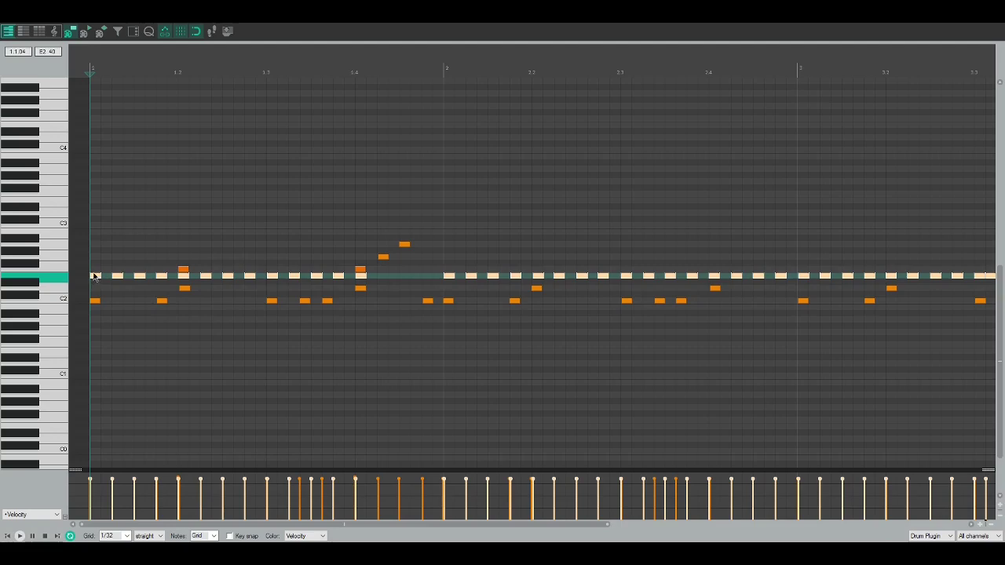
mouse_move(93, 275)
mouse_down()
mouse_move(91, 233)
mouse_move(83, 275)
mouse_move(83, 265)
mouse_up()
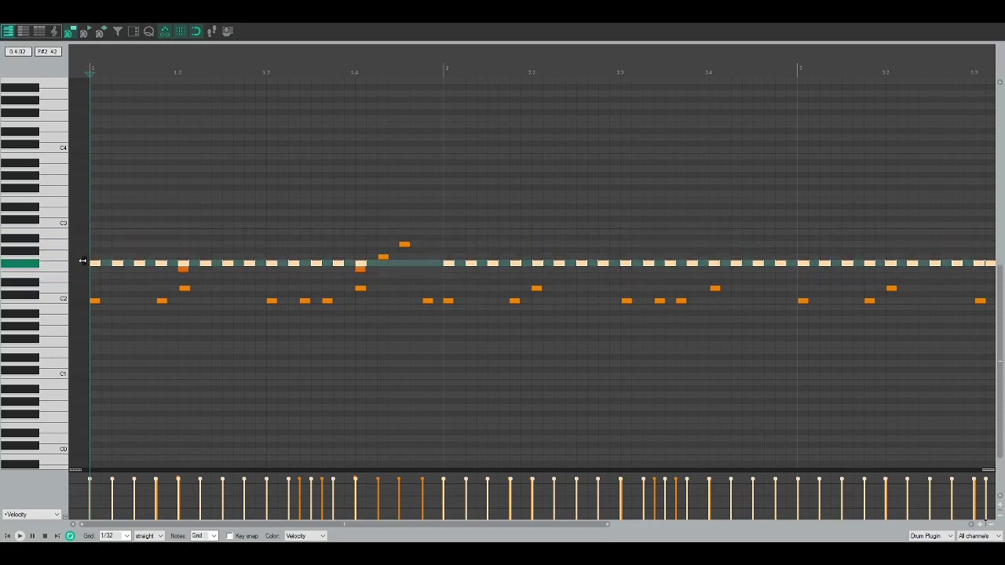
- Briefly play the beat, and move all notes in the F2 row up to C#3
key(space)
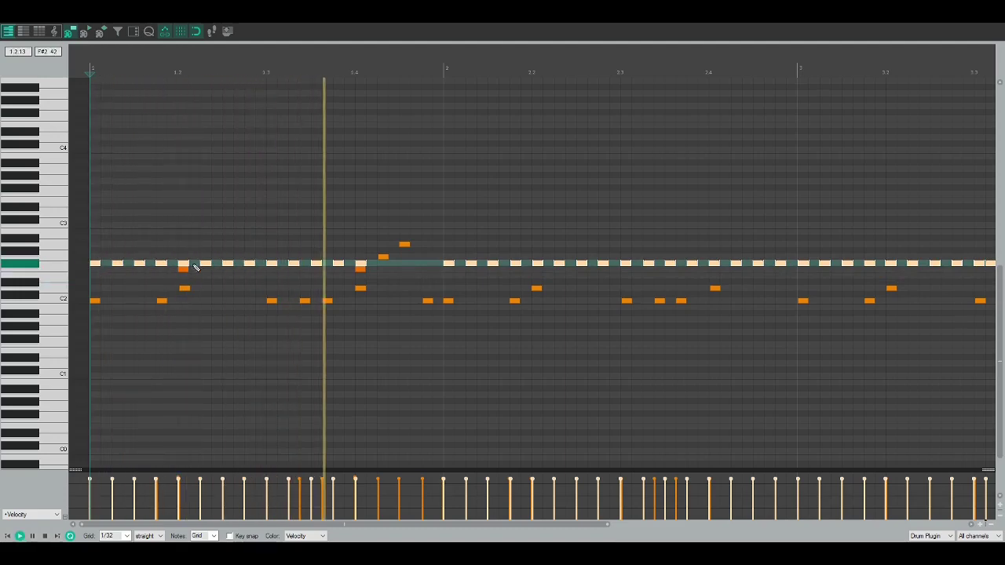
key(space)
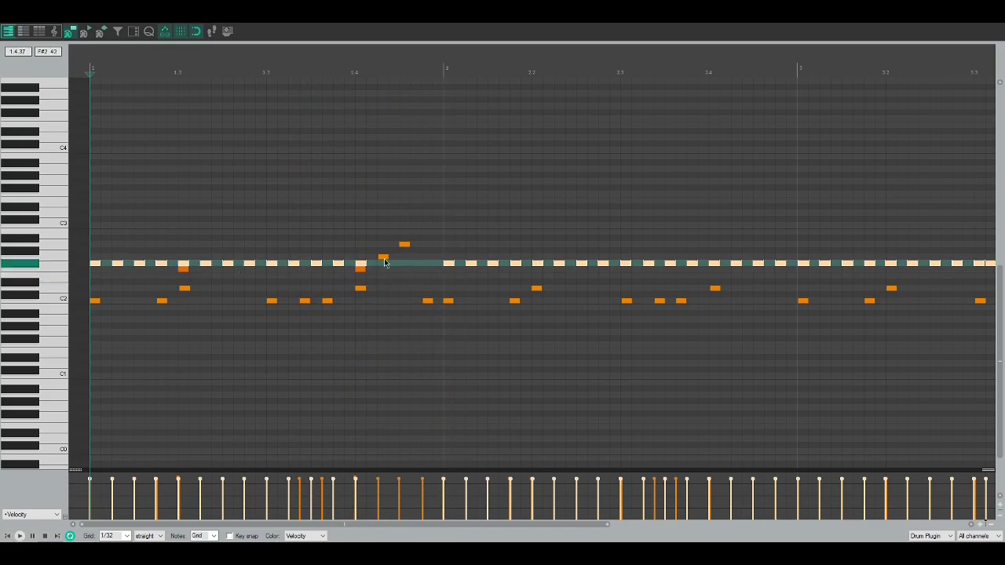
click(183, 269)
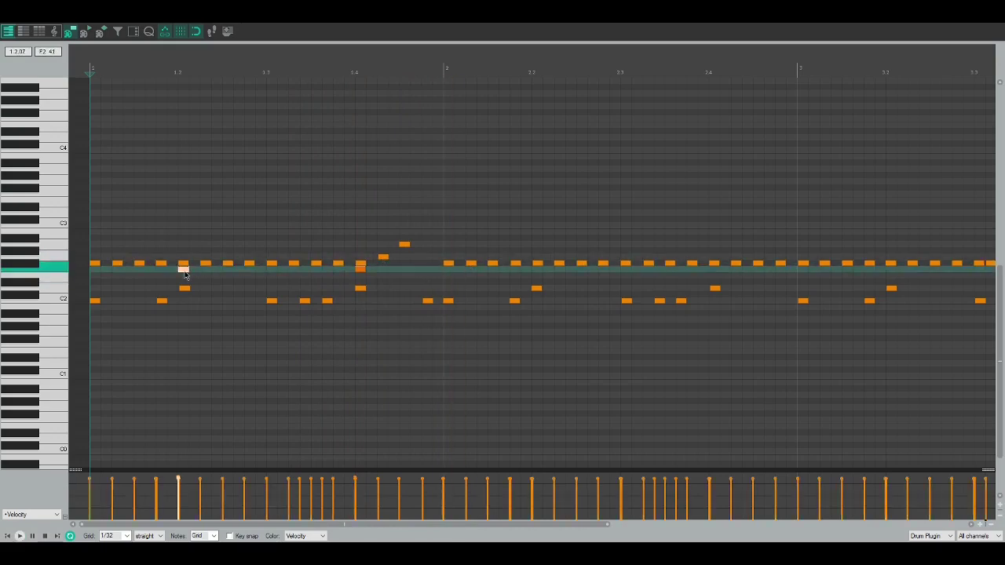
right_click(73, 269)
click(59, 269)
drag(183, 270, 180, 222)
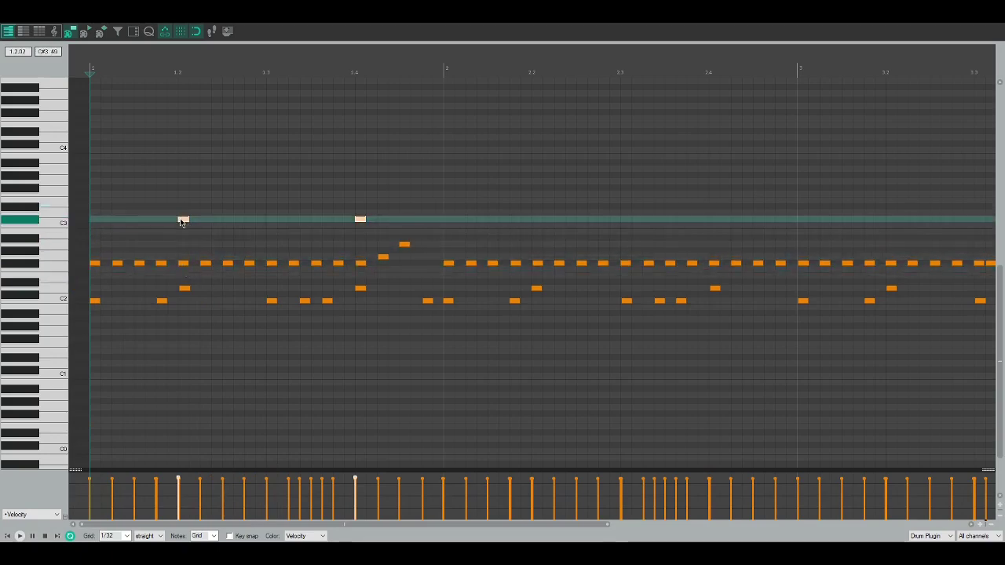
- Play the remapped beat through to the end of the item and check the C#3 notes in the last bar
key(space)
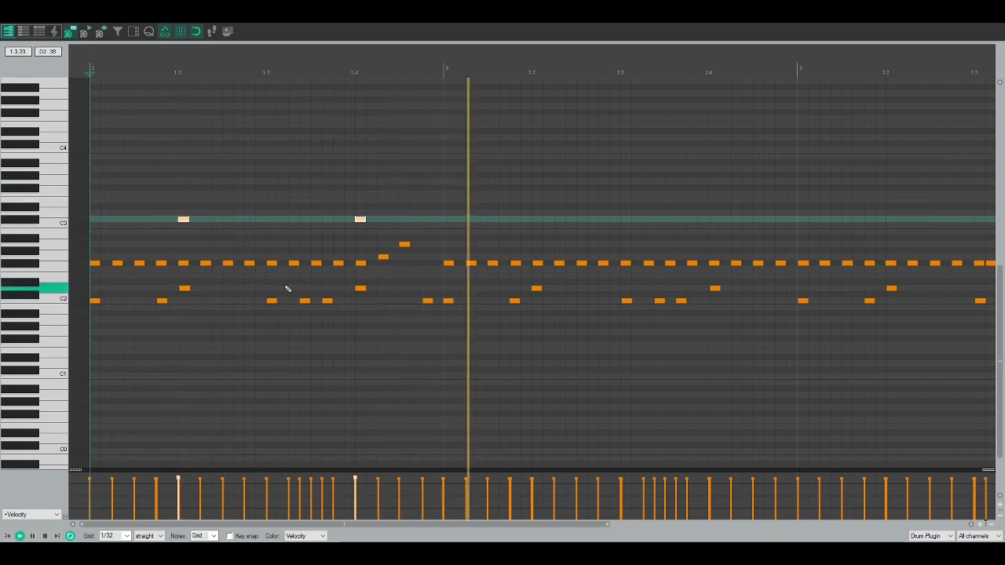
scroll(319, 269, down, 4)
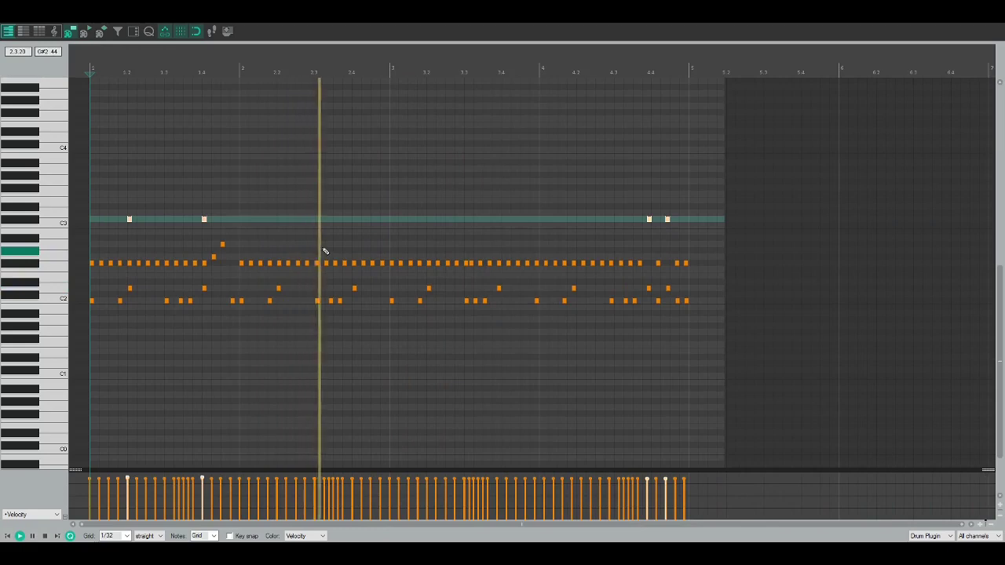
scroll(604, 229, down, 4)
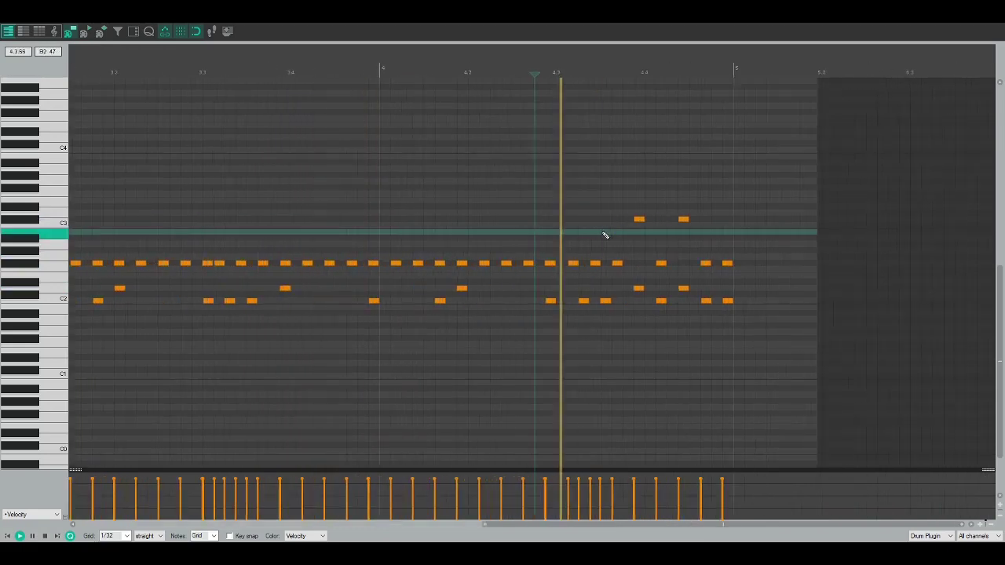
scroll(505, 231, up, 6)
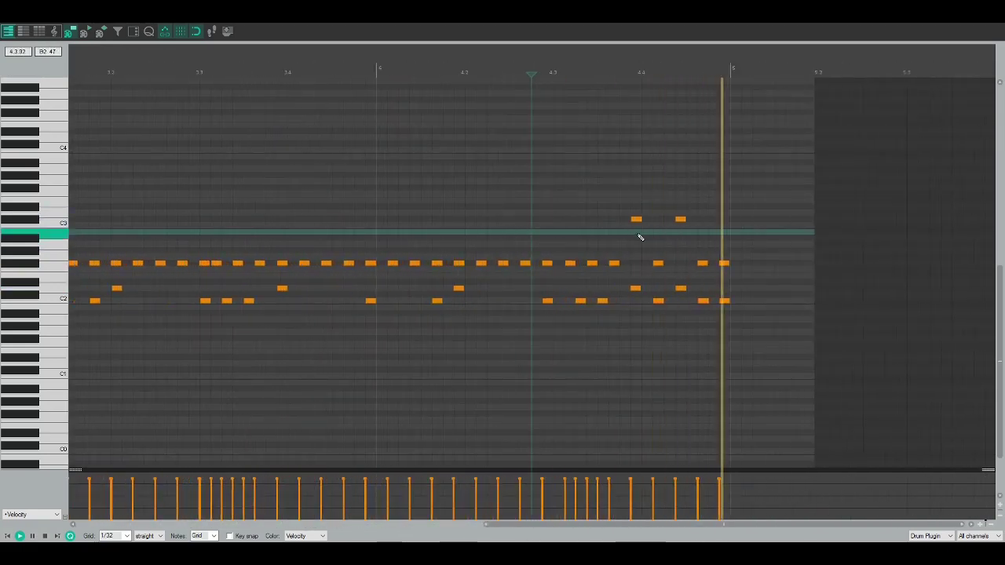
scroll(502, 259, down, 6)
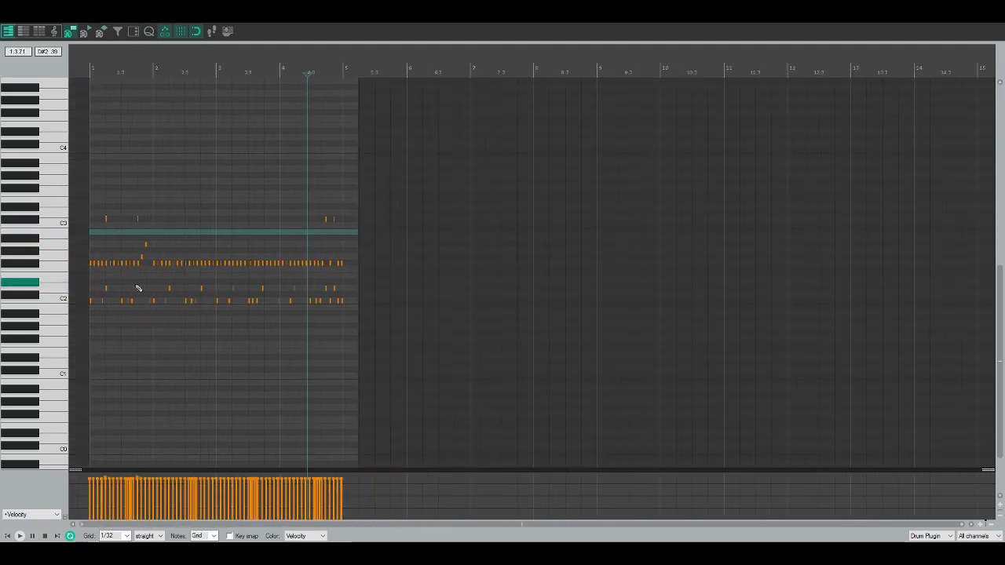
- Raise the velocity of the first C2 kick note to 127 and briefly play the beat from the start
scroll(94, 309, up, 6)
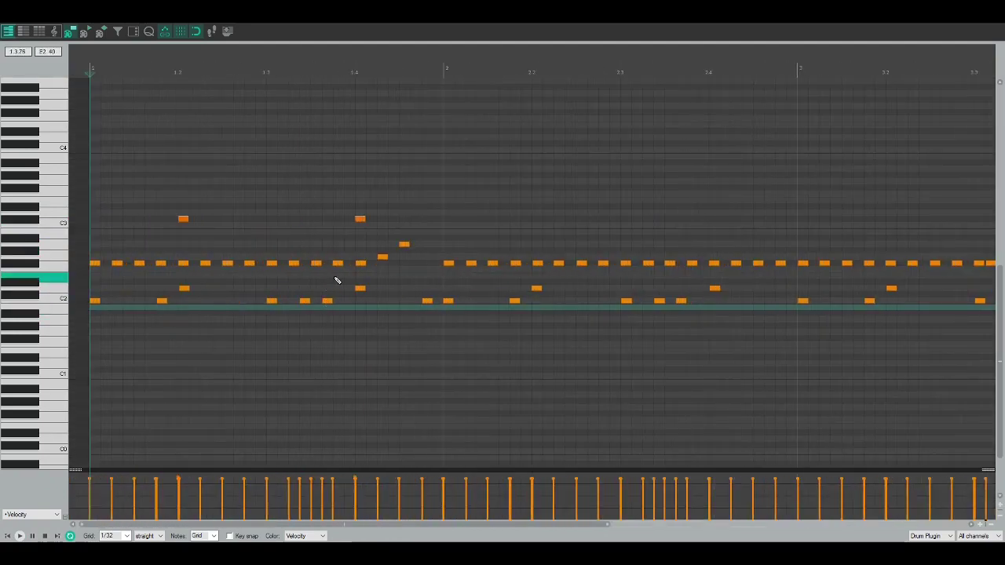
scroll(319, 417, up, 4)
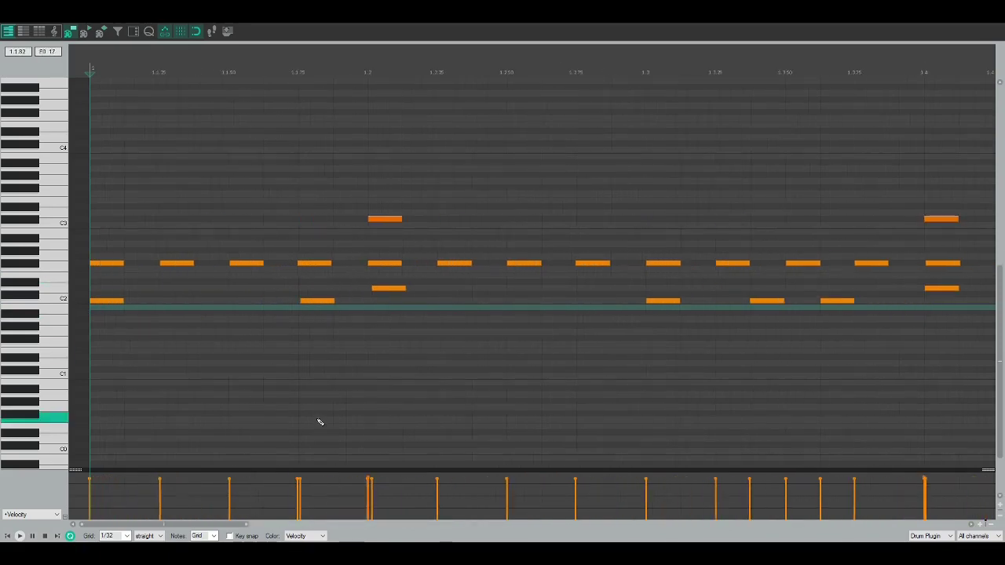
scroll(359, 358, down, 2)
scroll(372, 318, up, 2)
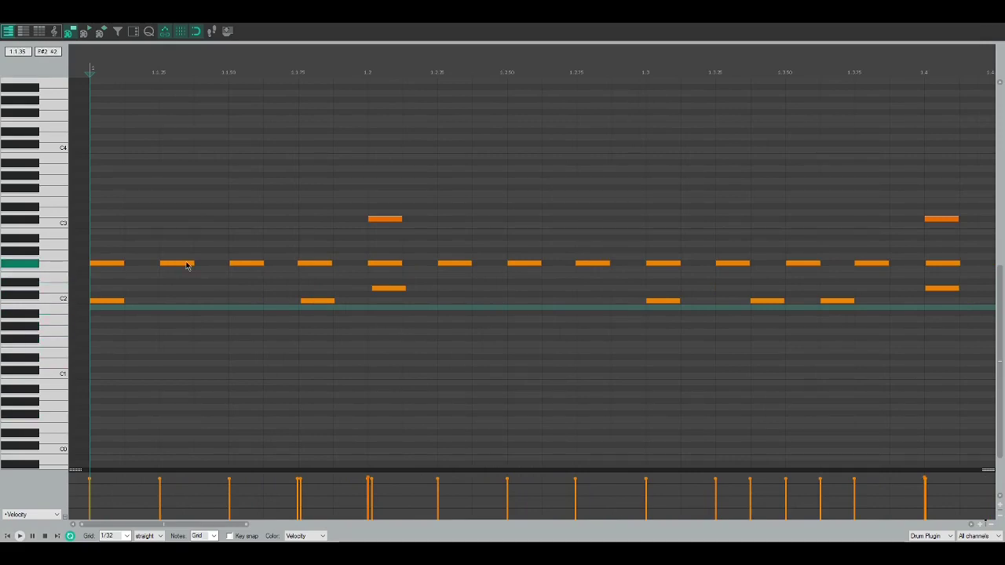
scroll(165, 261, down, 3)
scroll(240, 299, up, 4)
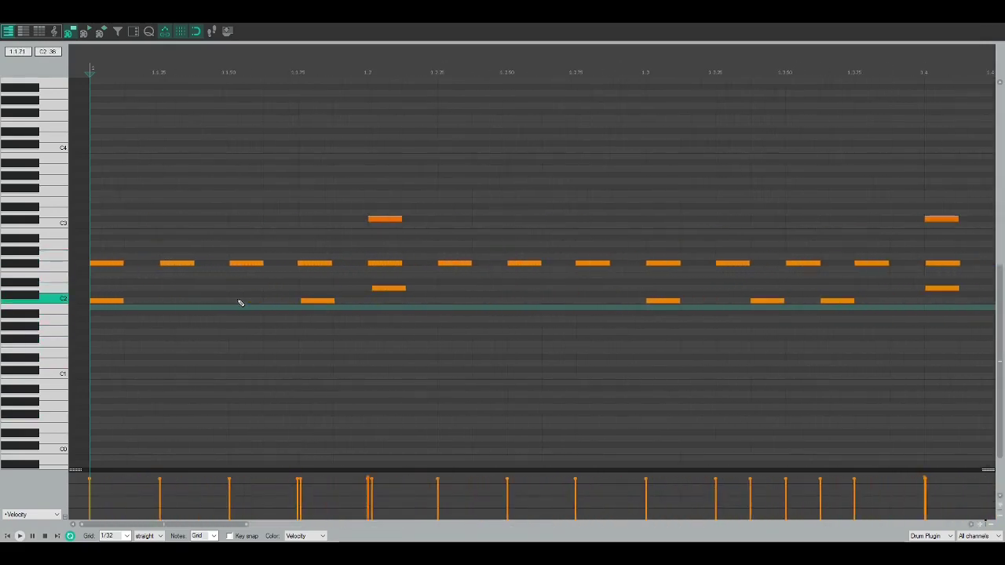
click(243, 263)
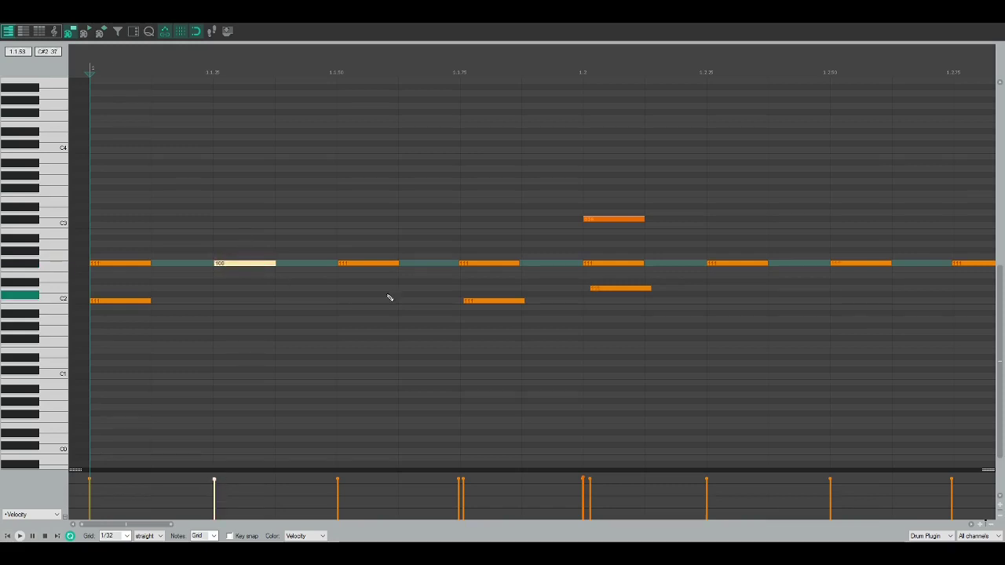
click(125, 302)
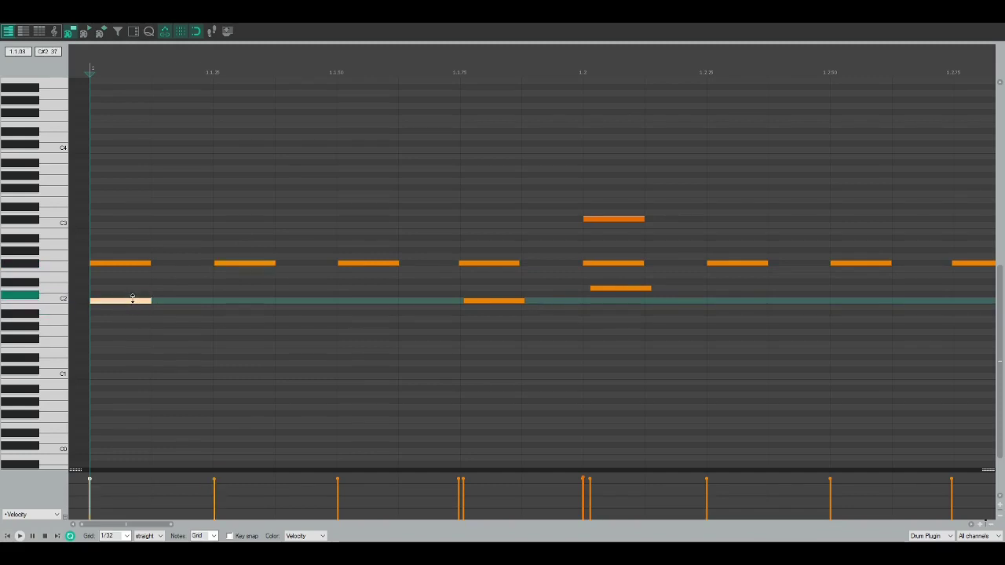
drag(135, 300, 140, 310)
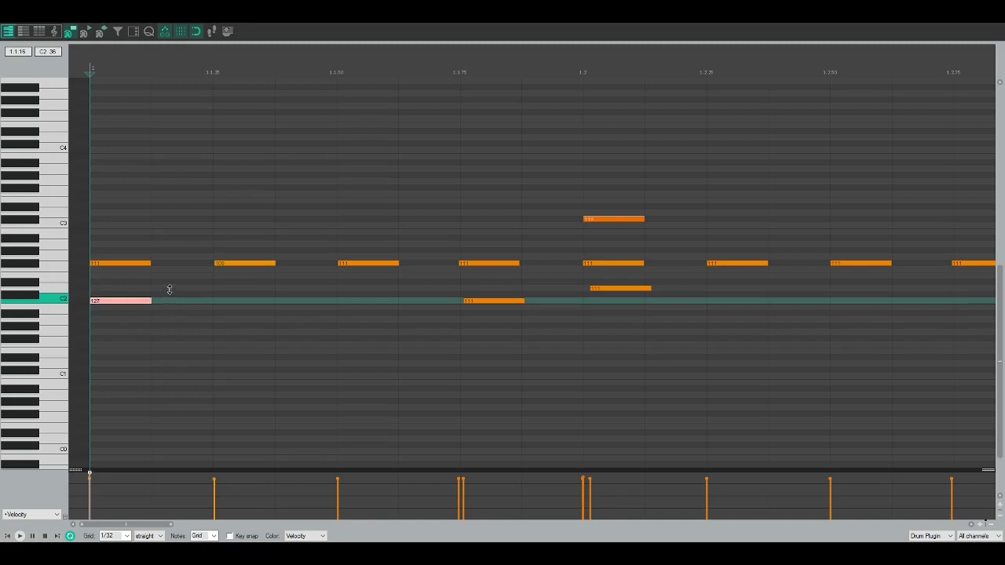
click(132, 340)
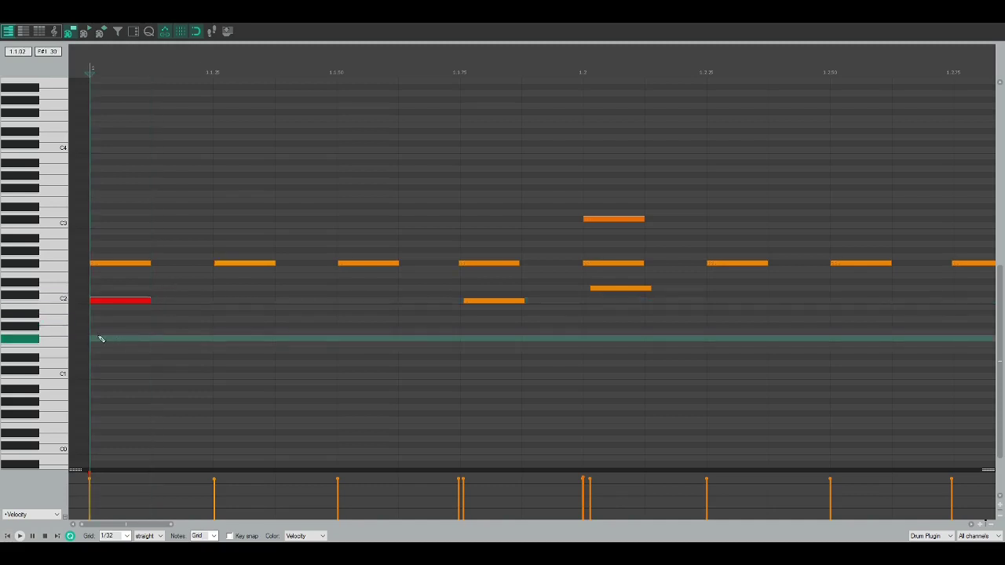
key(space)
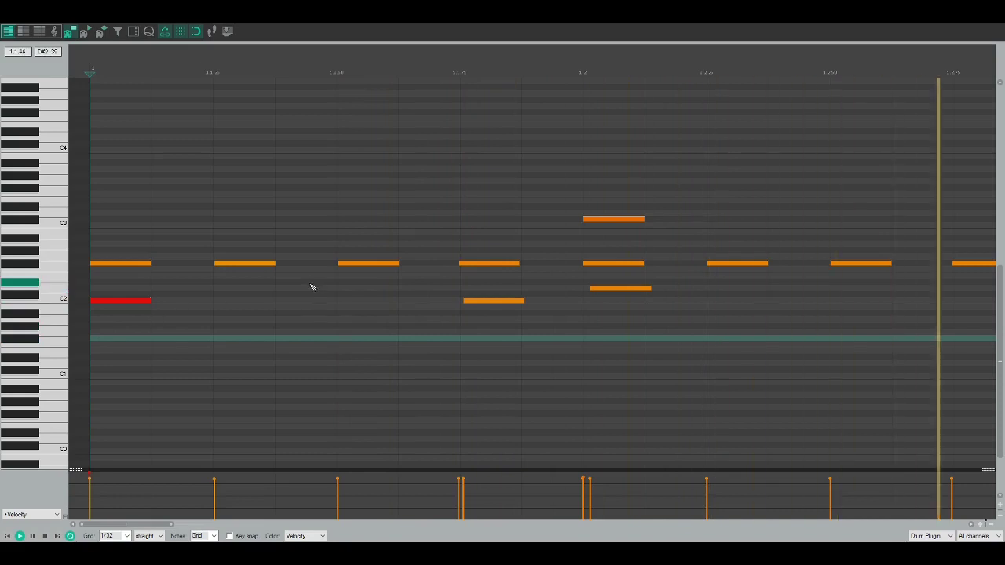
key(space)
- Humanize all notes with 3% timing, 100% velocity and 39% timing bias
scroll(313, 287, down, 4)
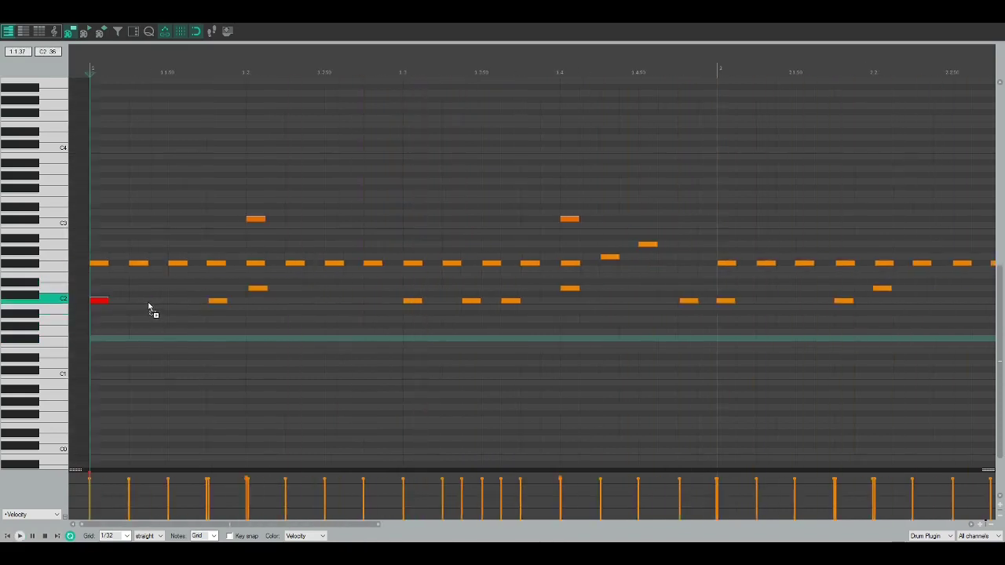
key(h)
drag(455, 275, 595, 268)
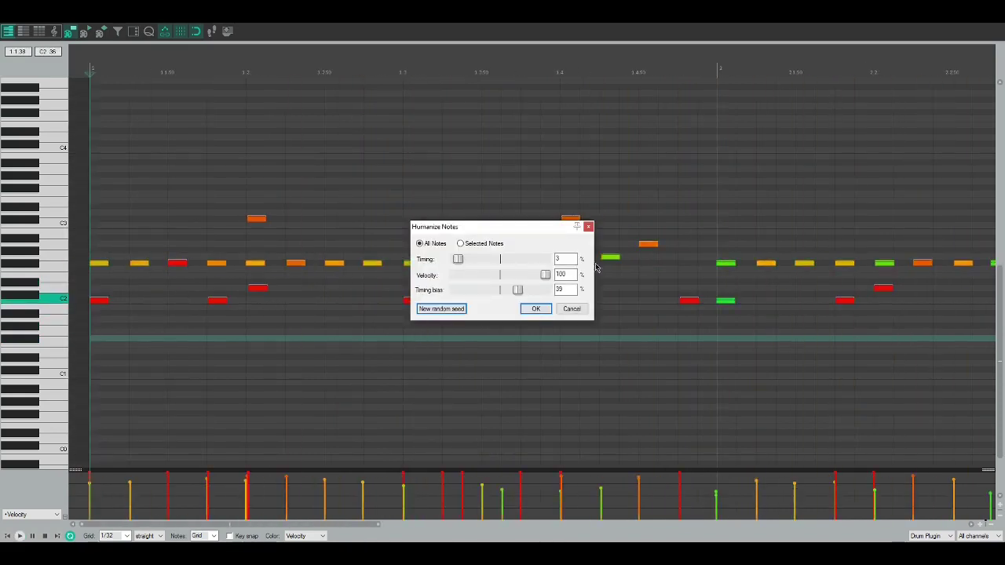
click(536, 309)
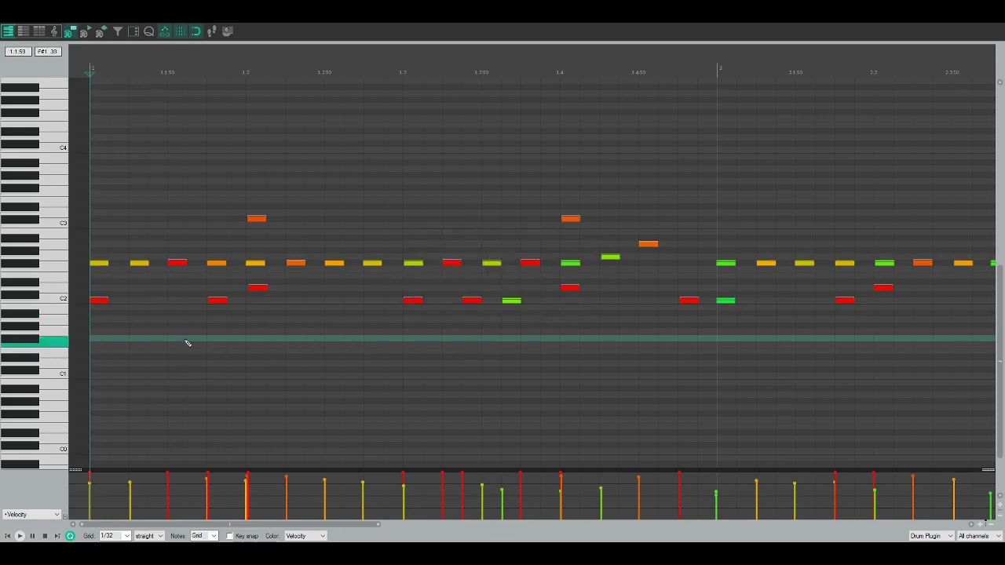
- Play the humanized beat from the start into bar 4, and close the MIDI editor to return to the arrangement
key(space)
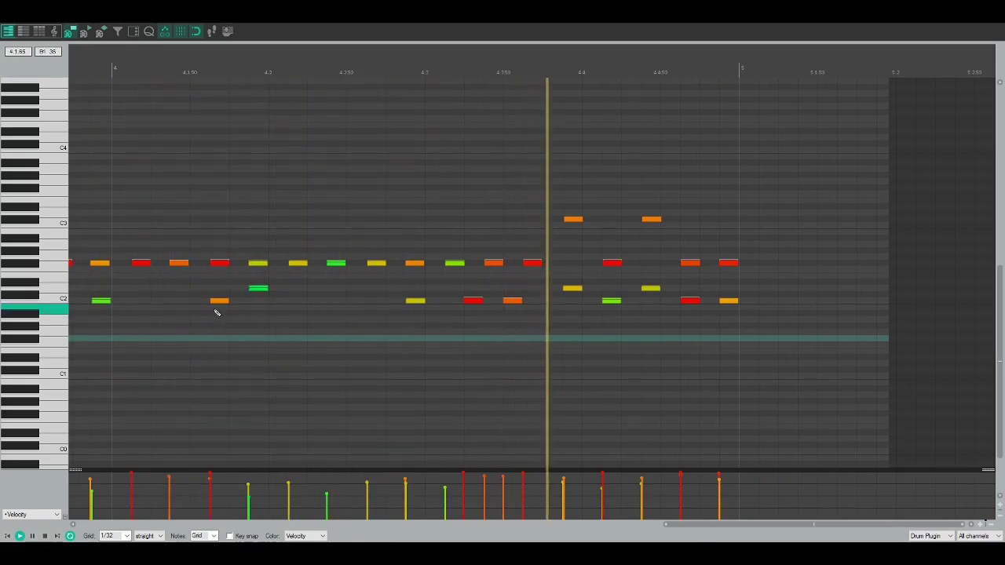
key(space)
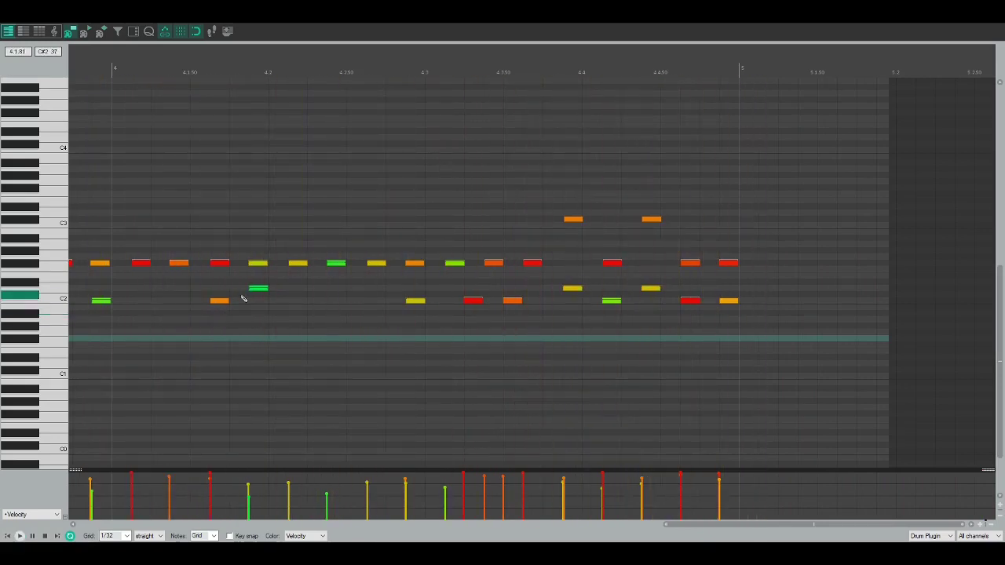
scroll(705, 268, down, 3)
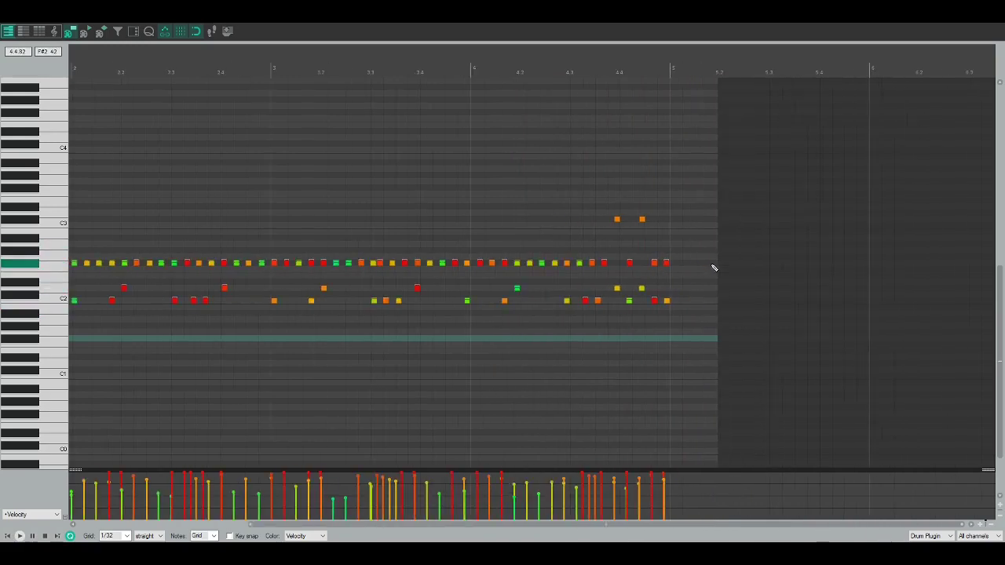
scroll(713, 264, up, 2)
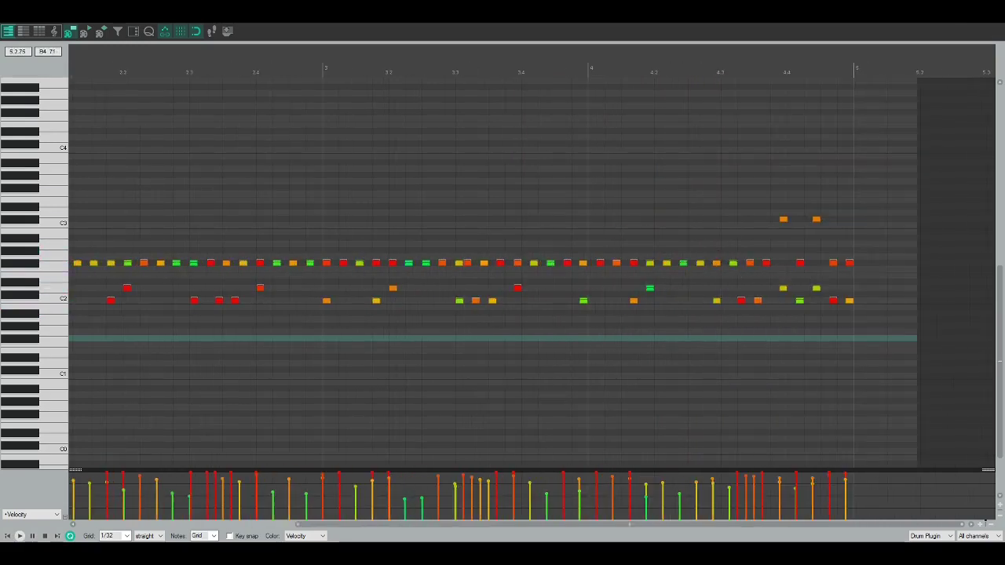
click(993, 7)
scroll(568, 500, down, 3)
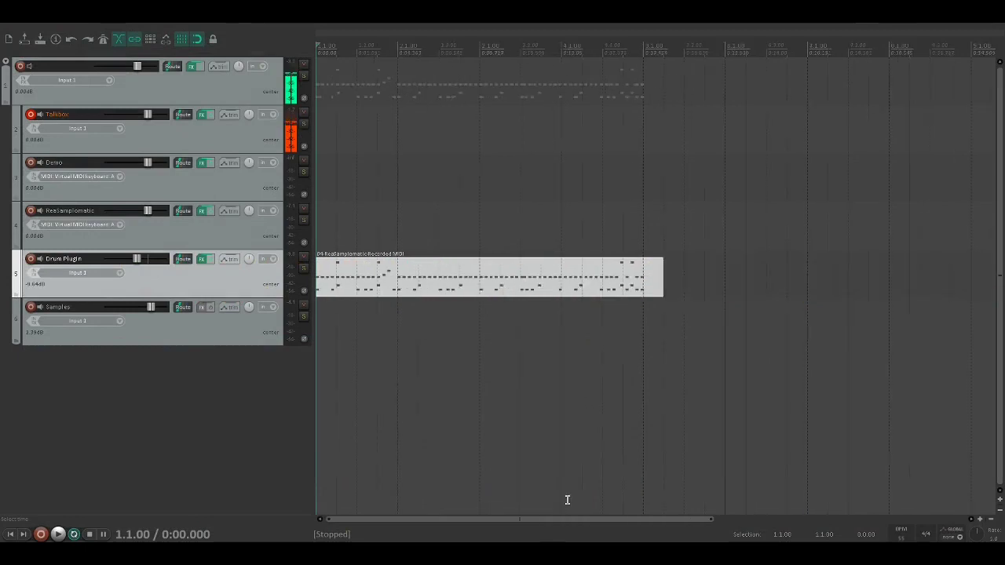
scroll(561, 424, up, 2)
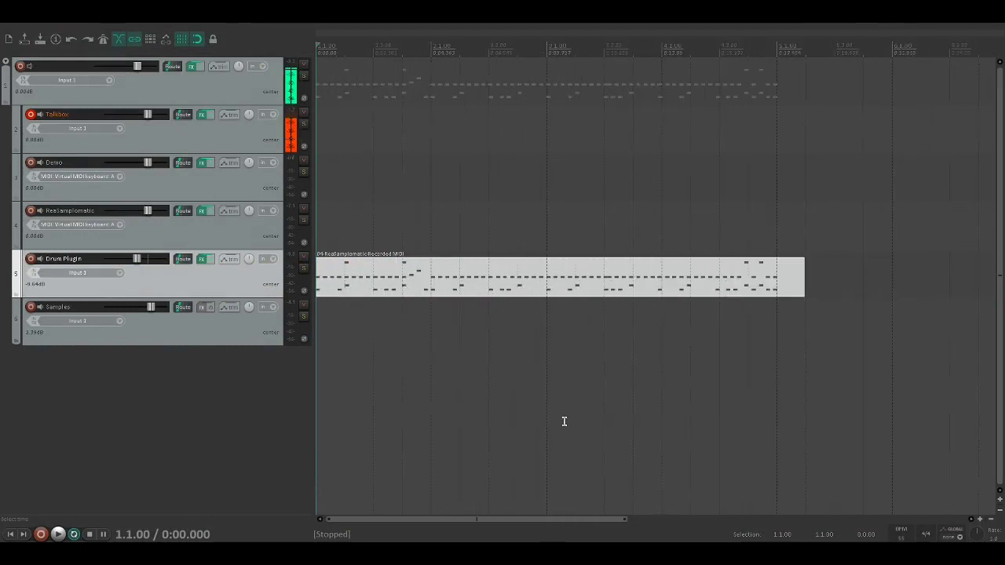